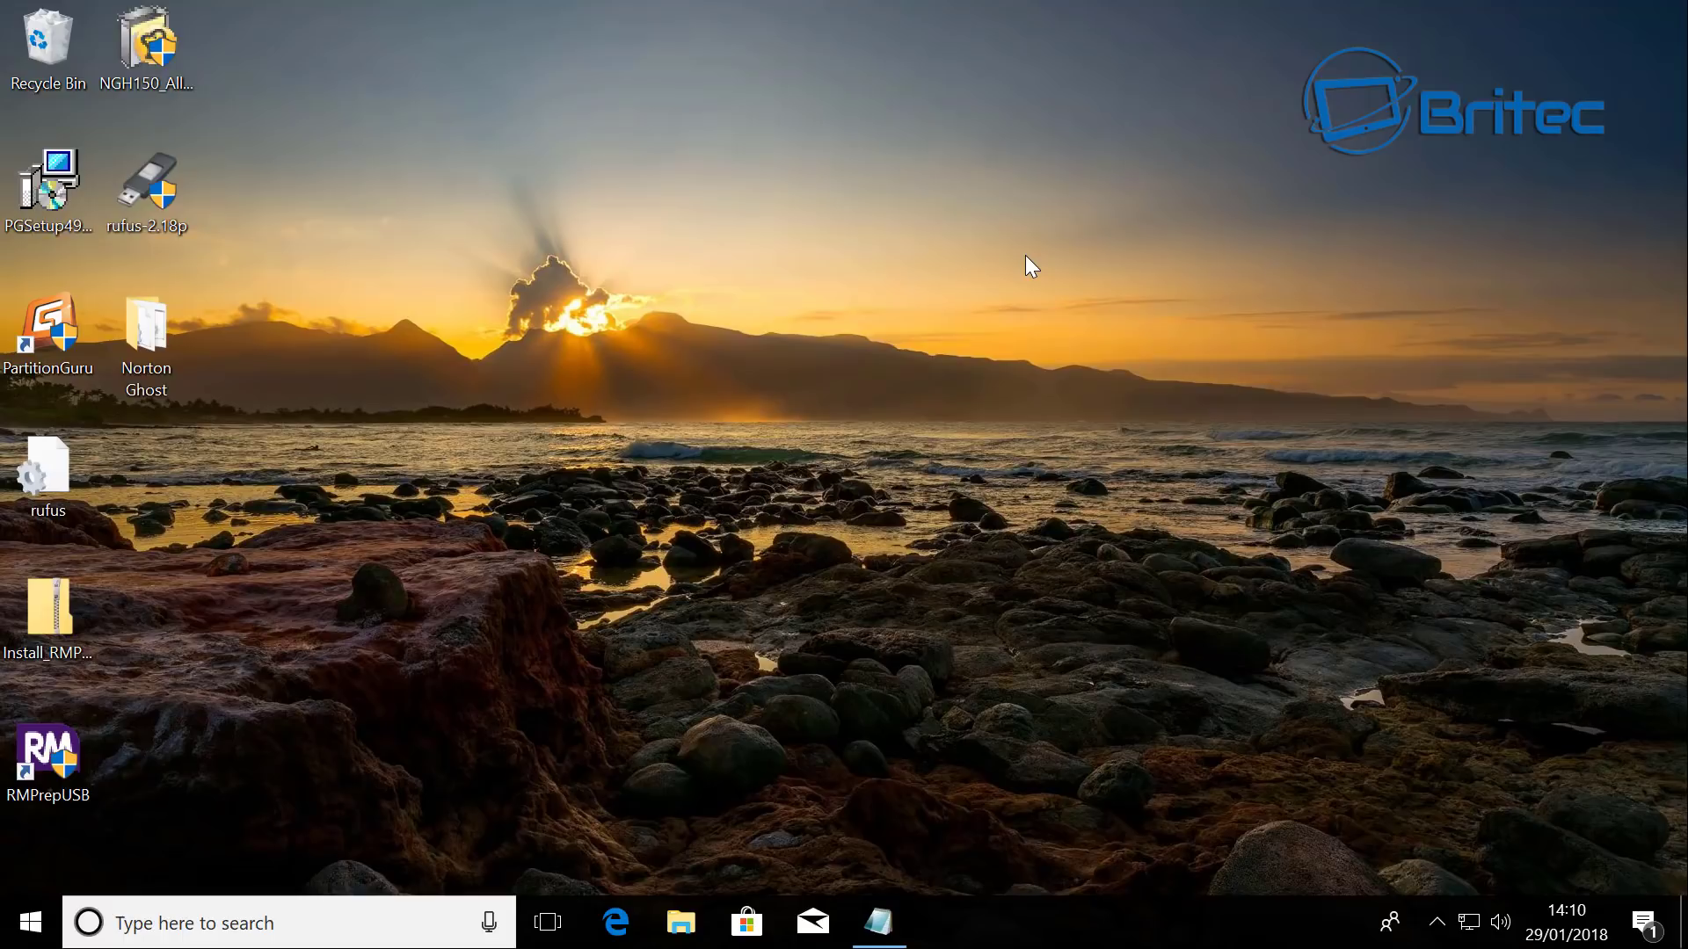
Step: Launch Disk Cleanup by searching CLEANUP, then close it without cleaning anything
left_click(214, 916)
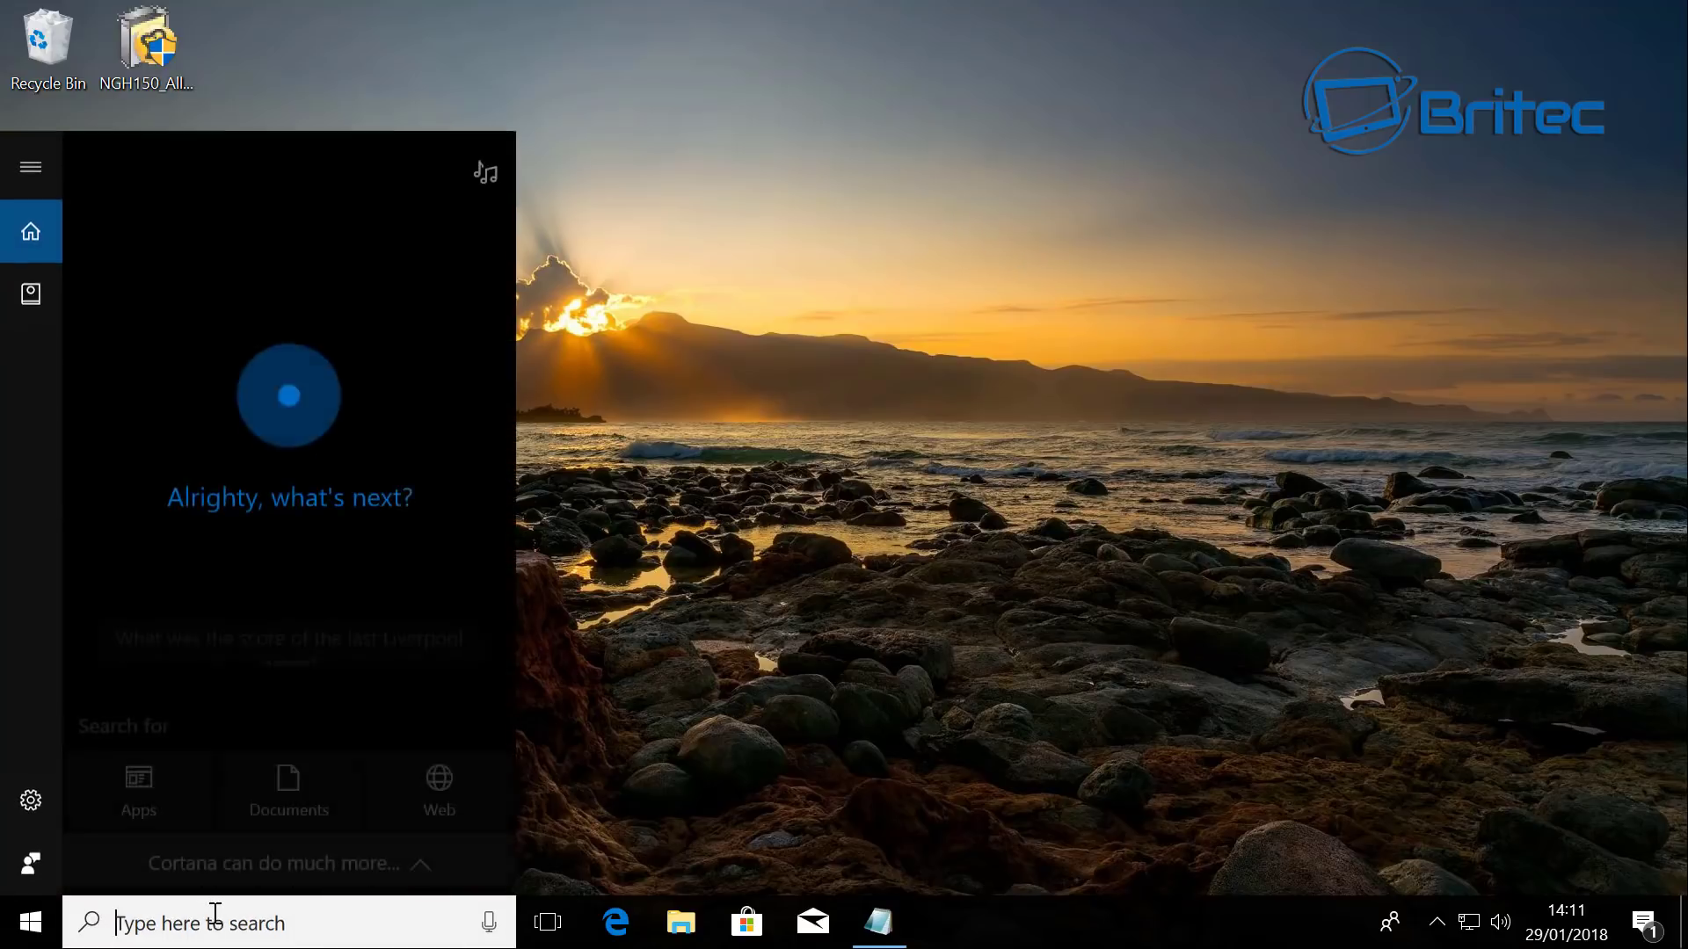
type("CLEAN")
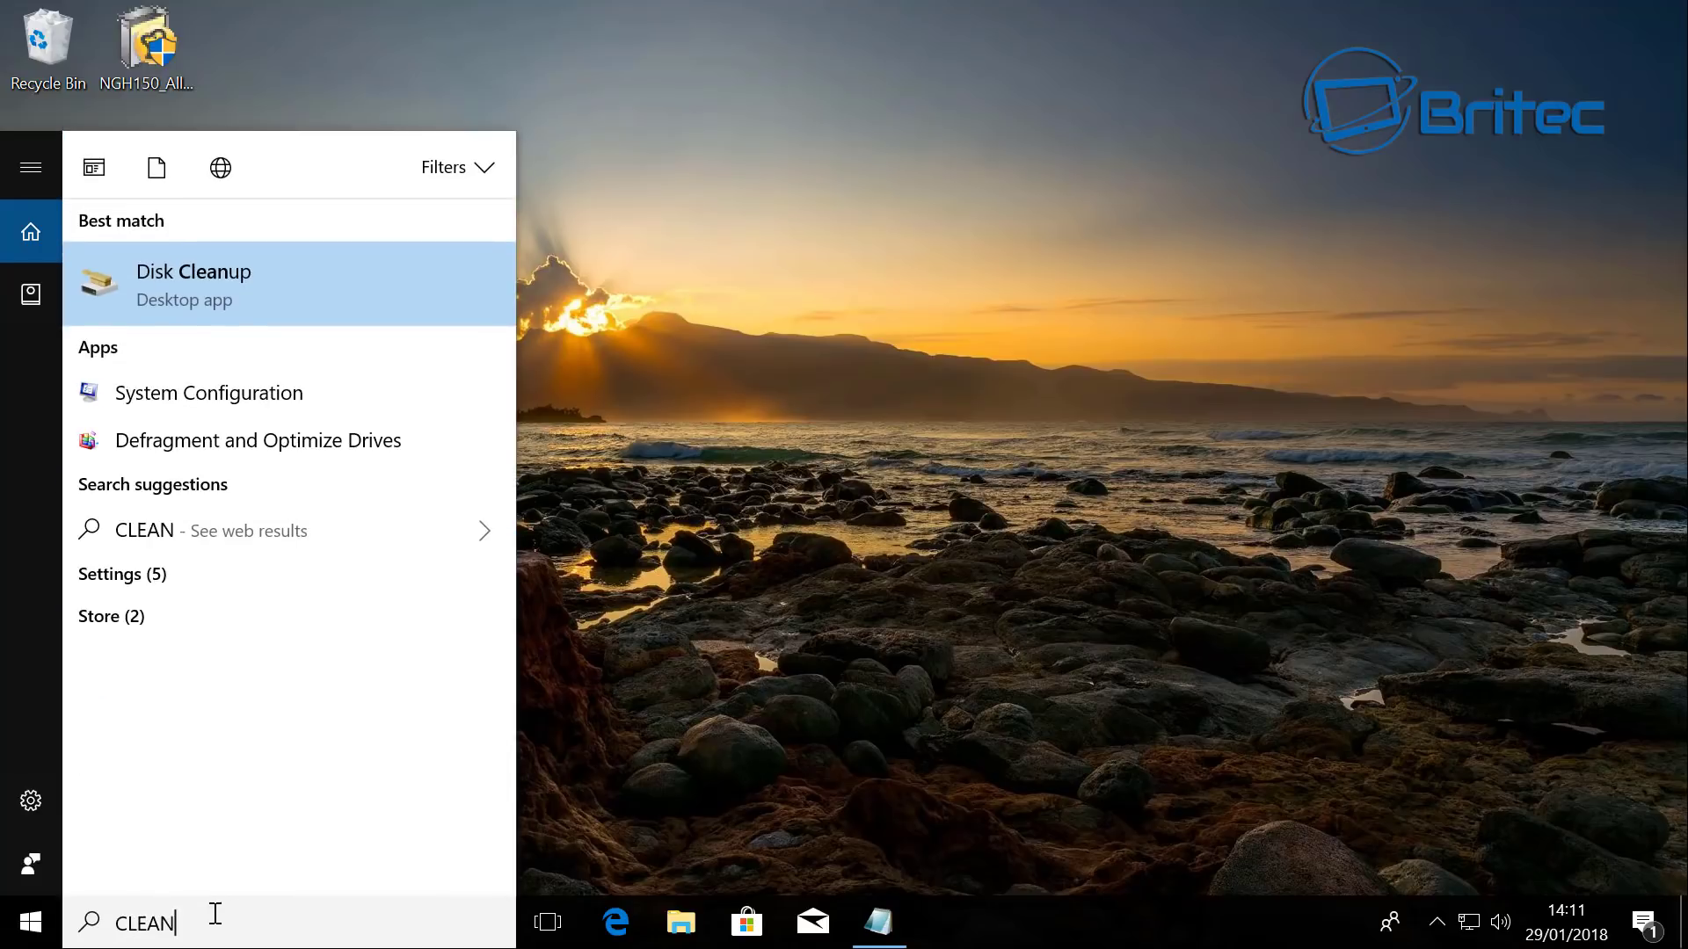
type("UP")
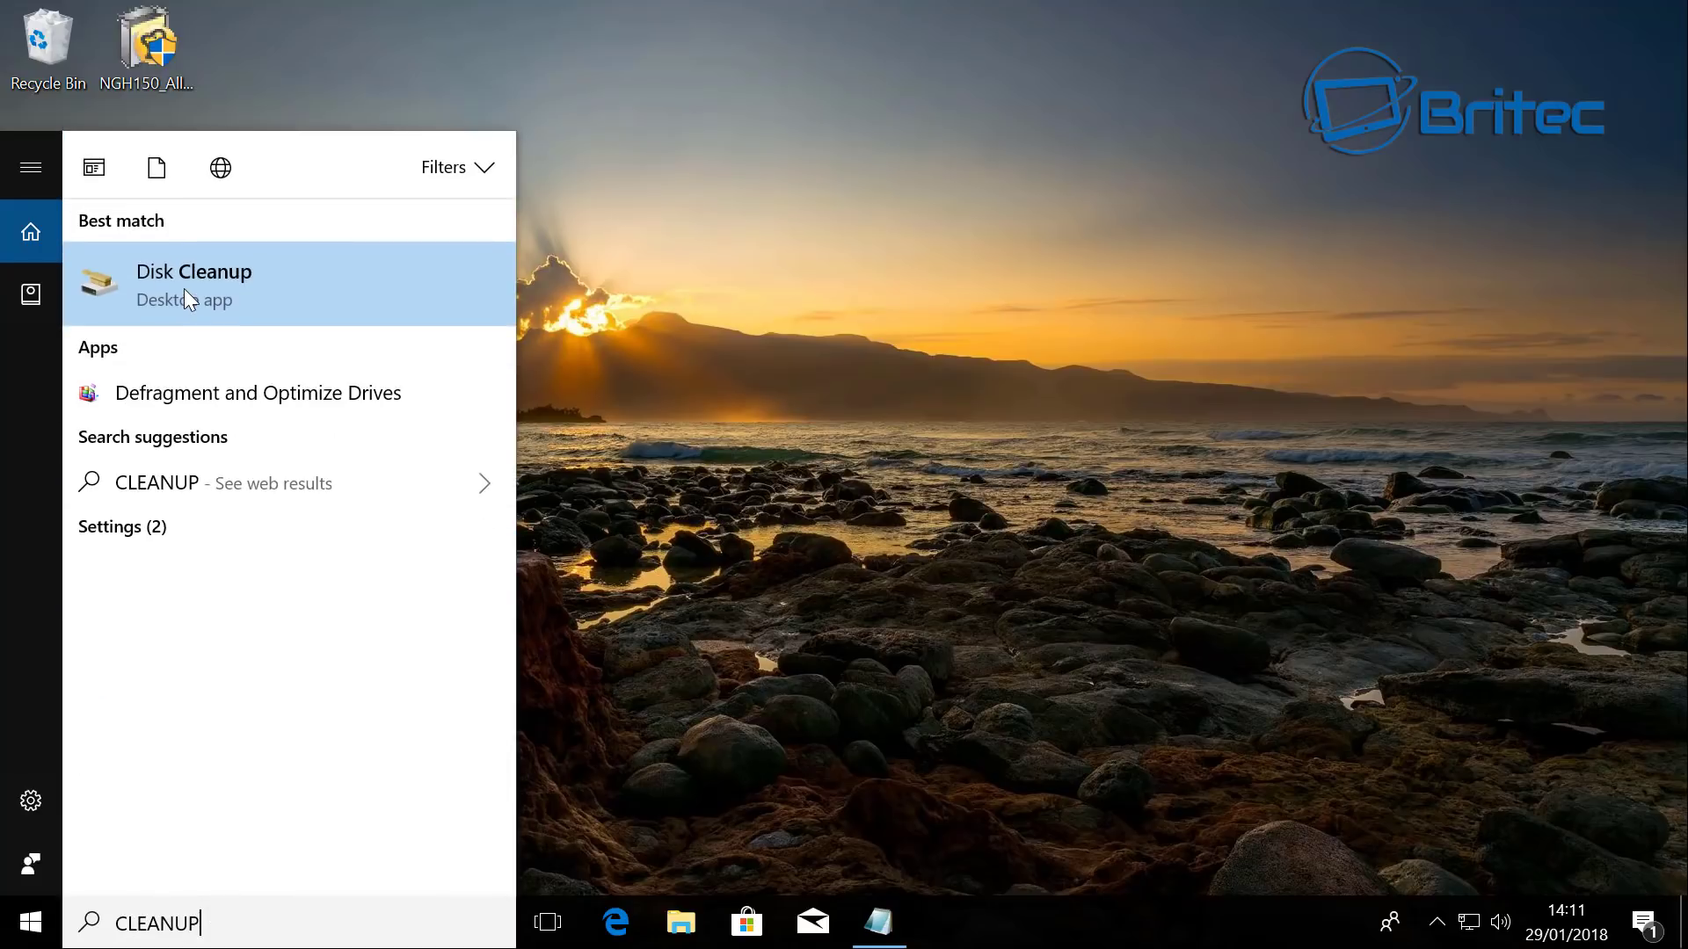
left_click(185, 290)
left_click_drag(432, 165, 843, 161)
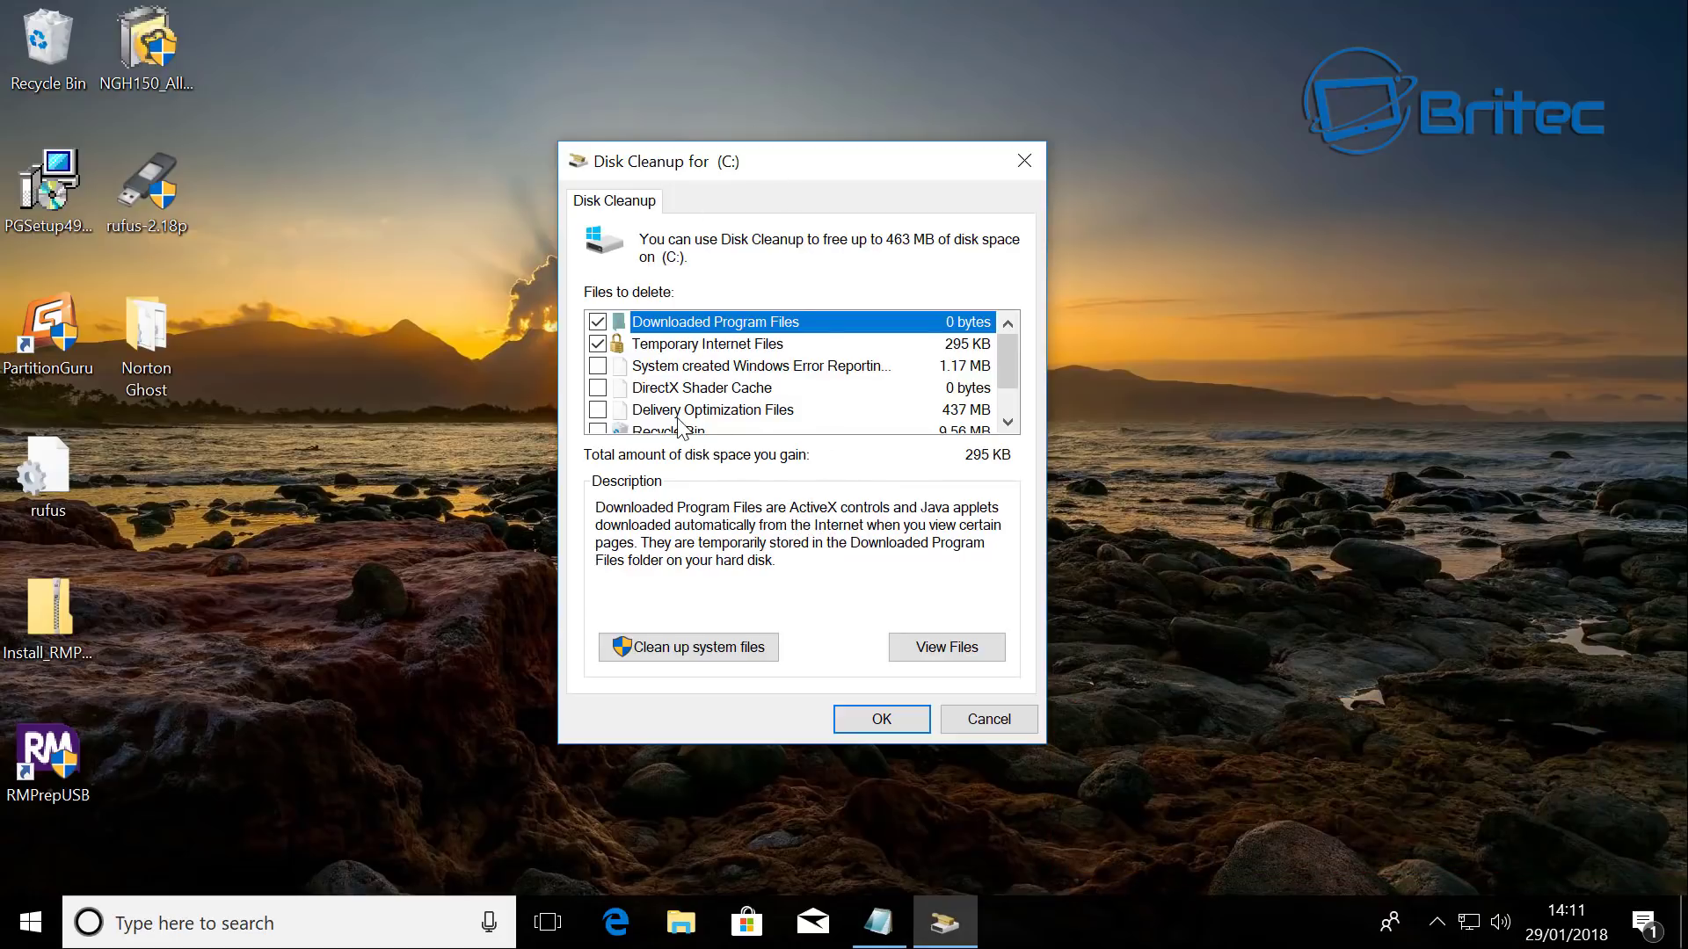
left_click(989, 720)
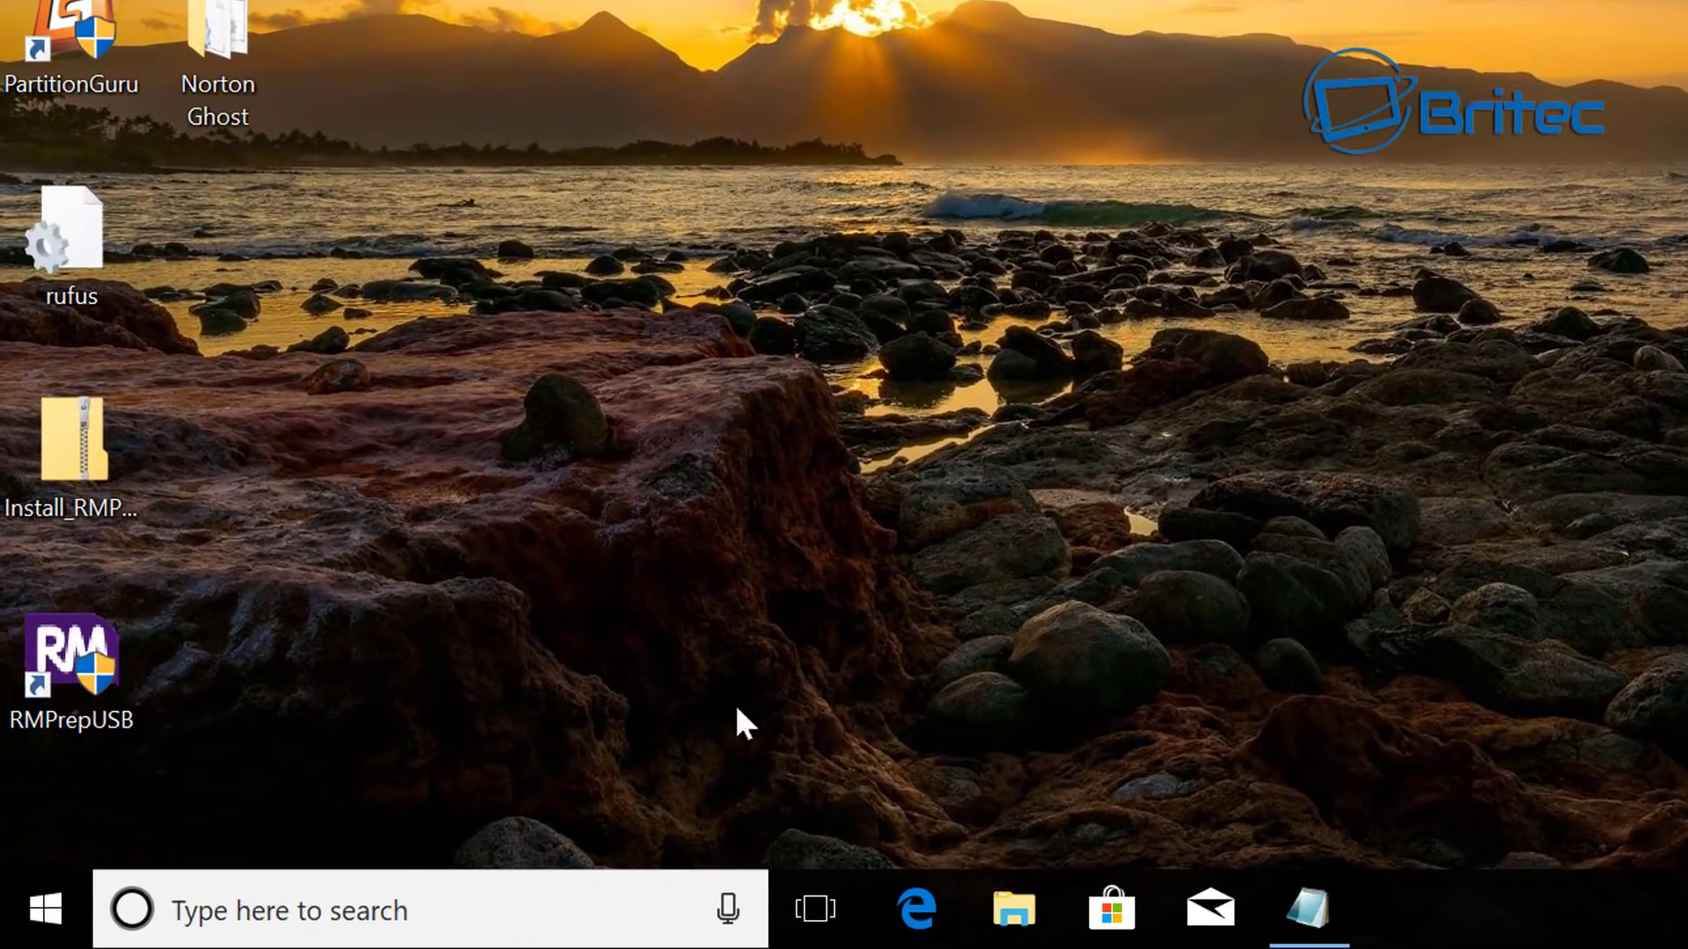
Step: Open Command Prompt as administrator and run the pasted cleanmgr.exe /SAGESET:112 command
left_click(218, 911)
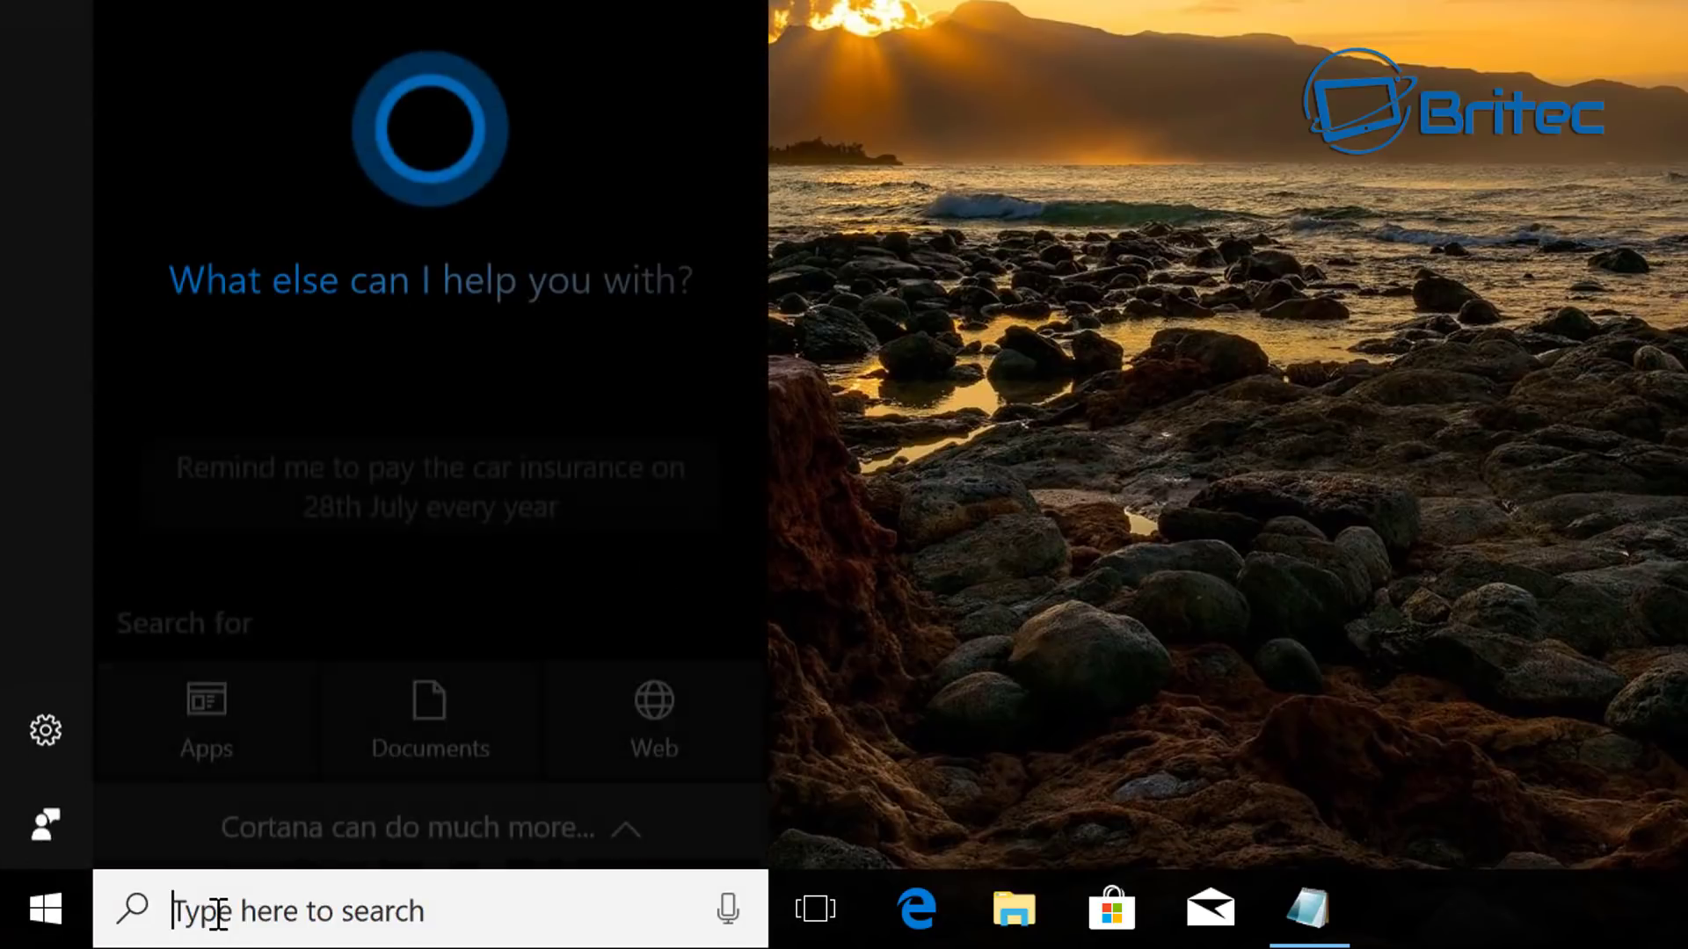
type("CMD")
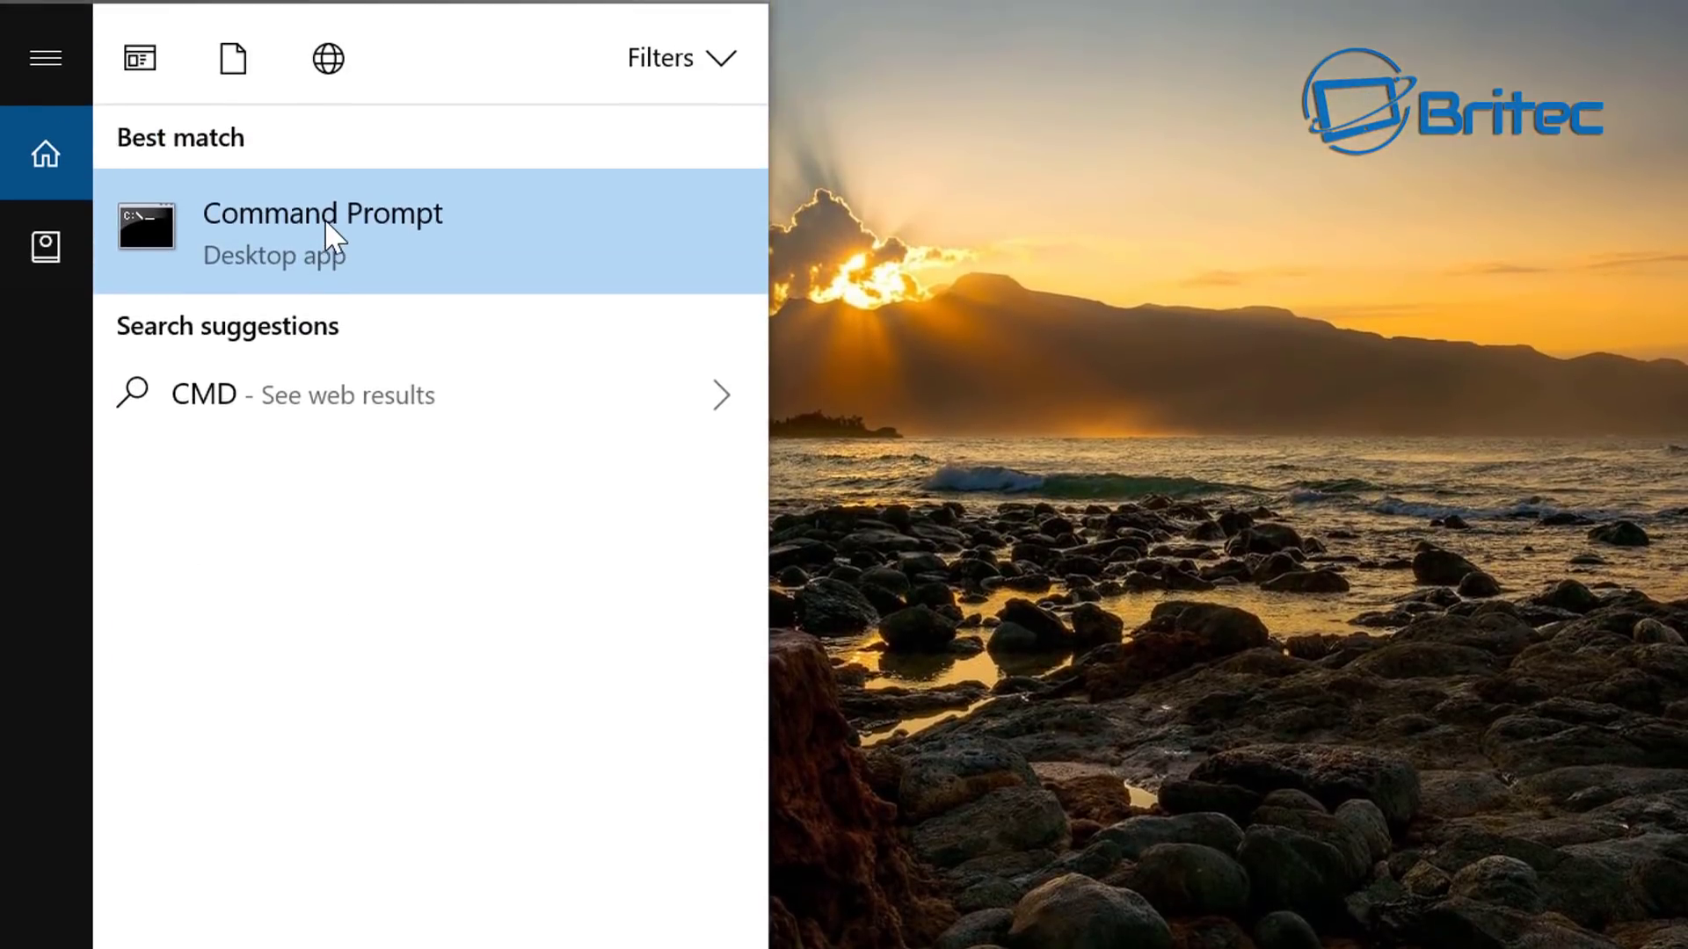
right_click(325, 219)
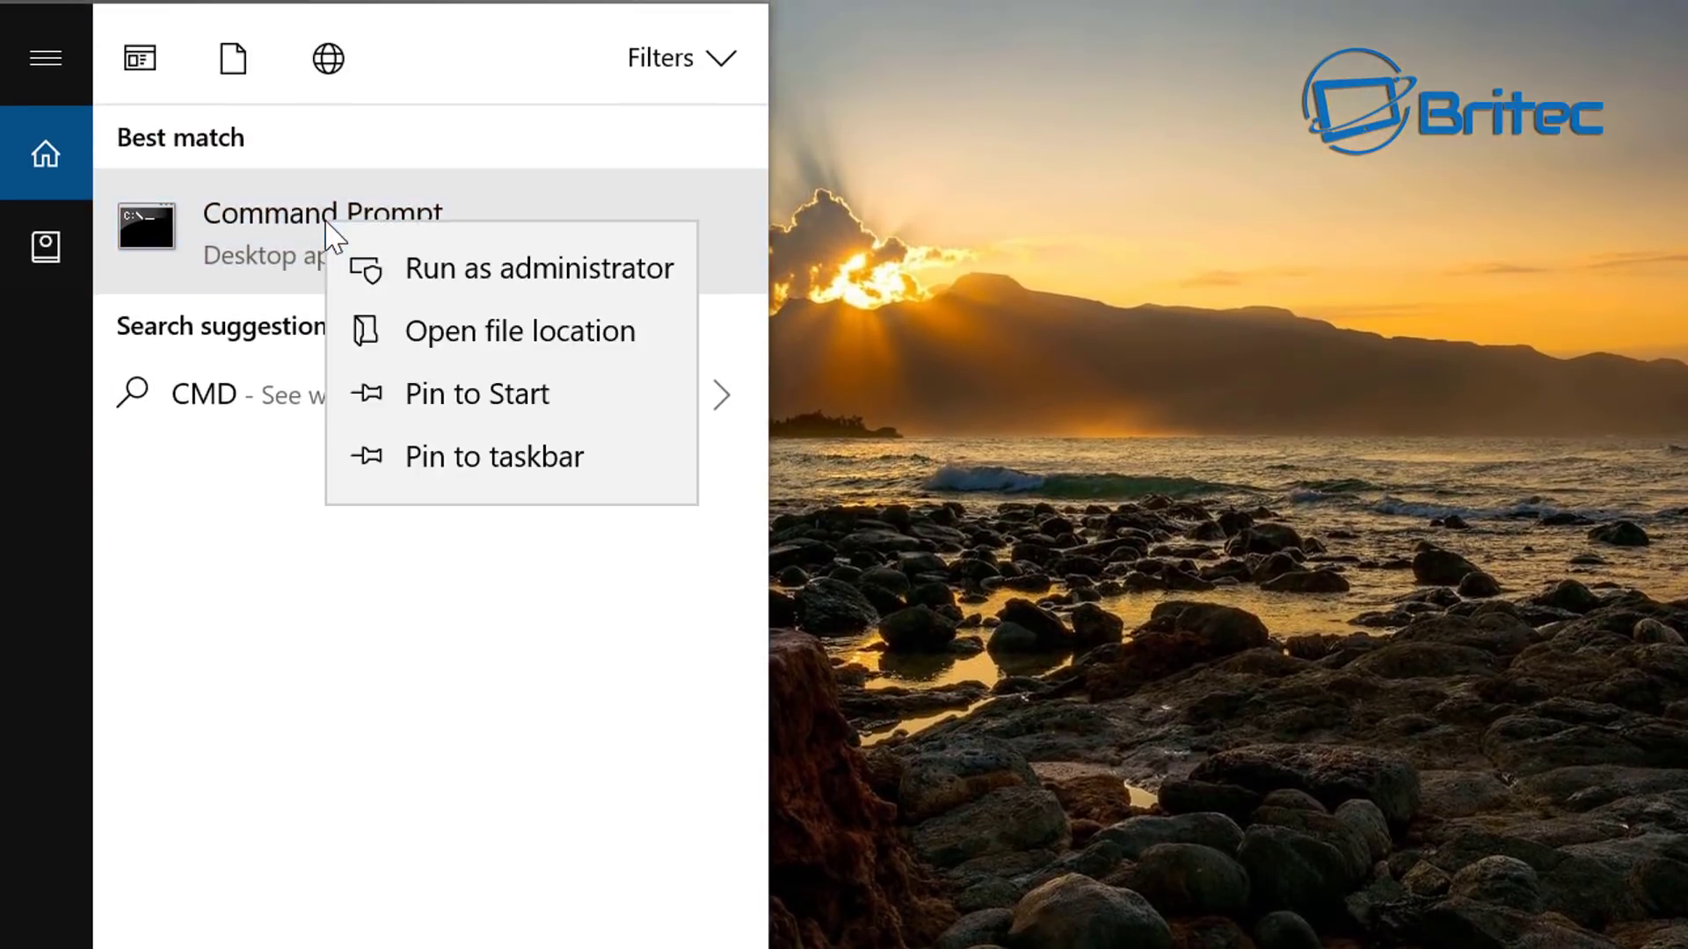
left_click(450, 264)
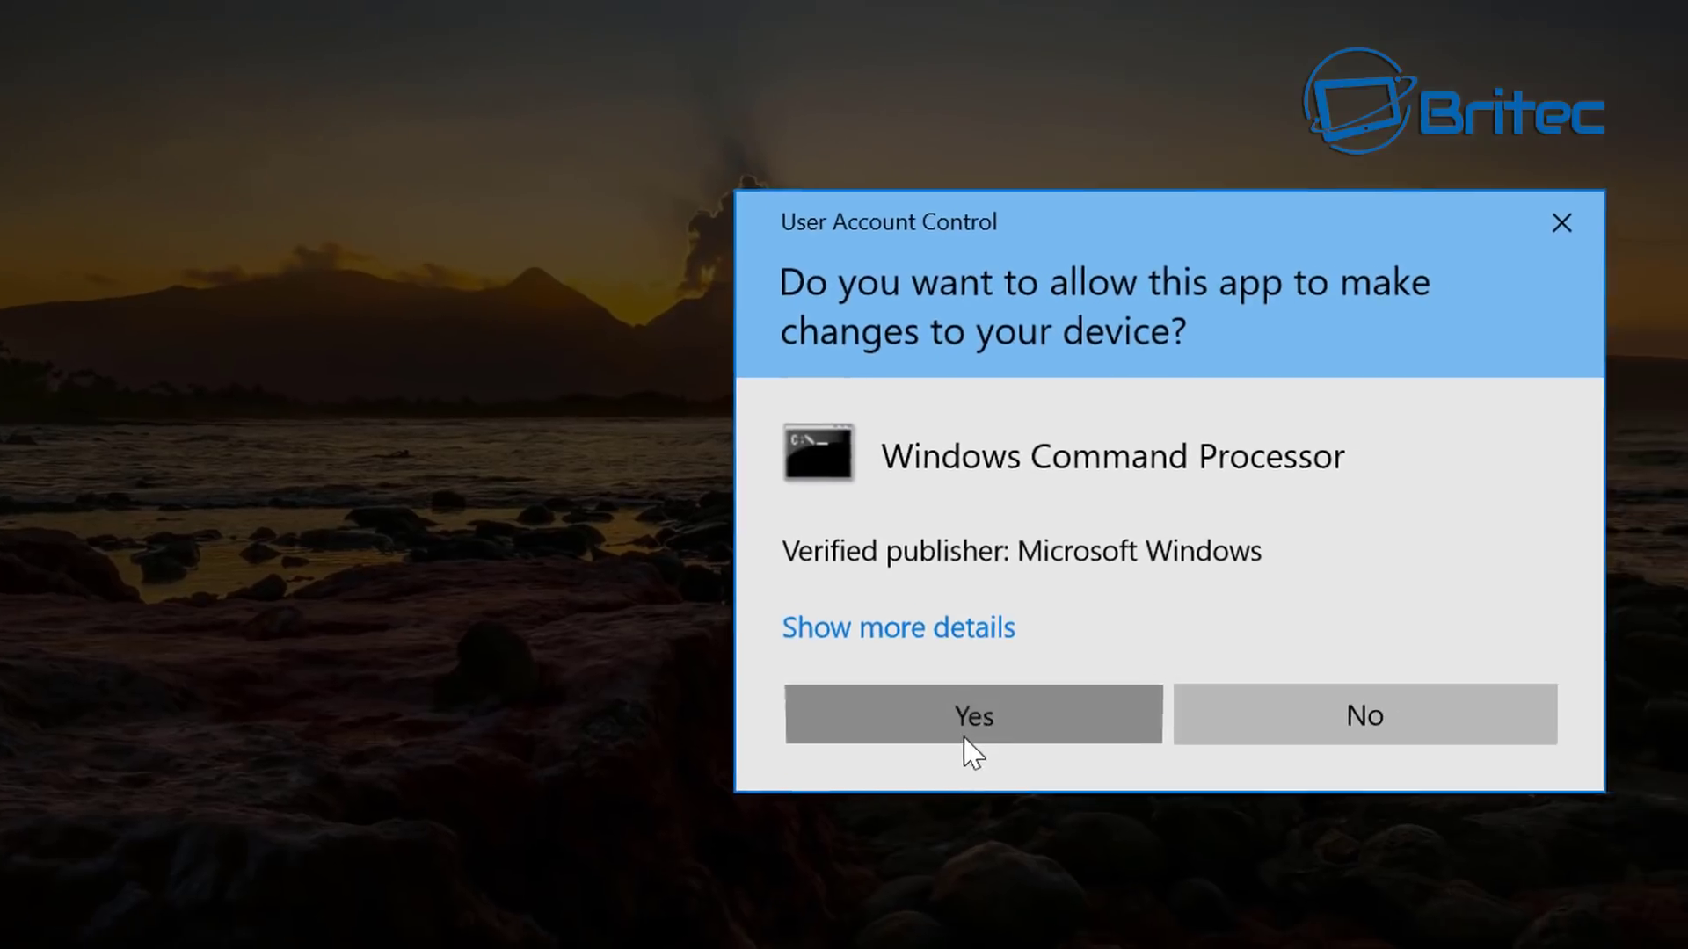
left_click(1046, 758)
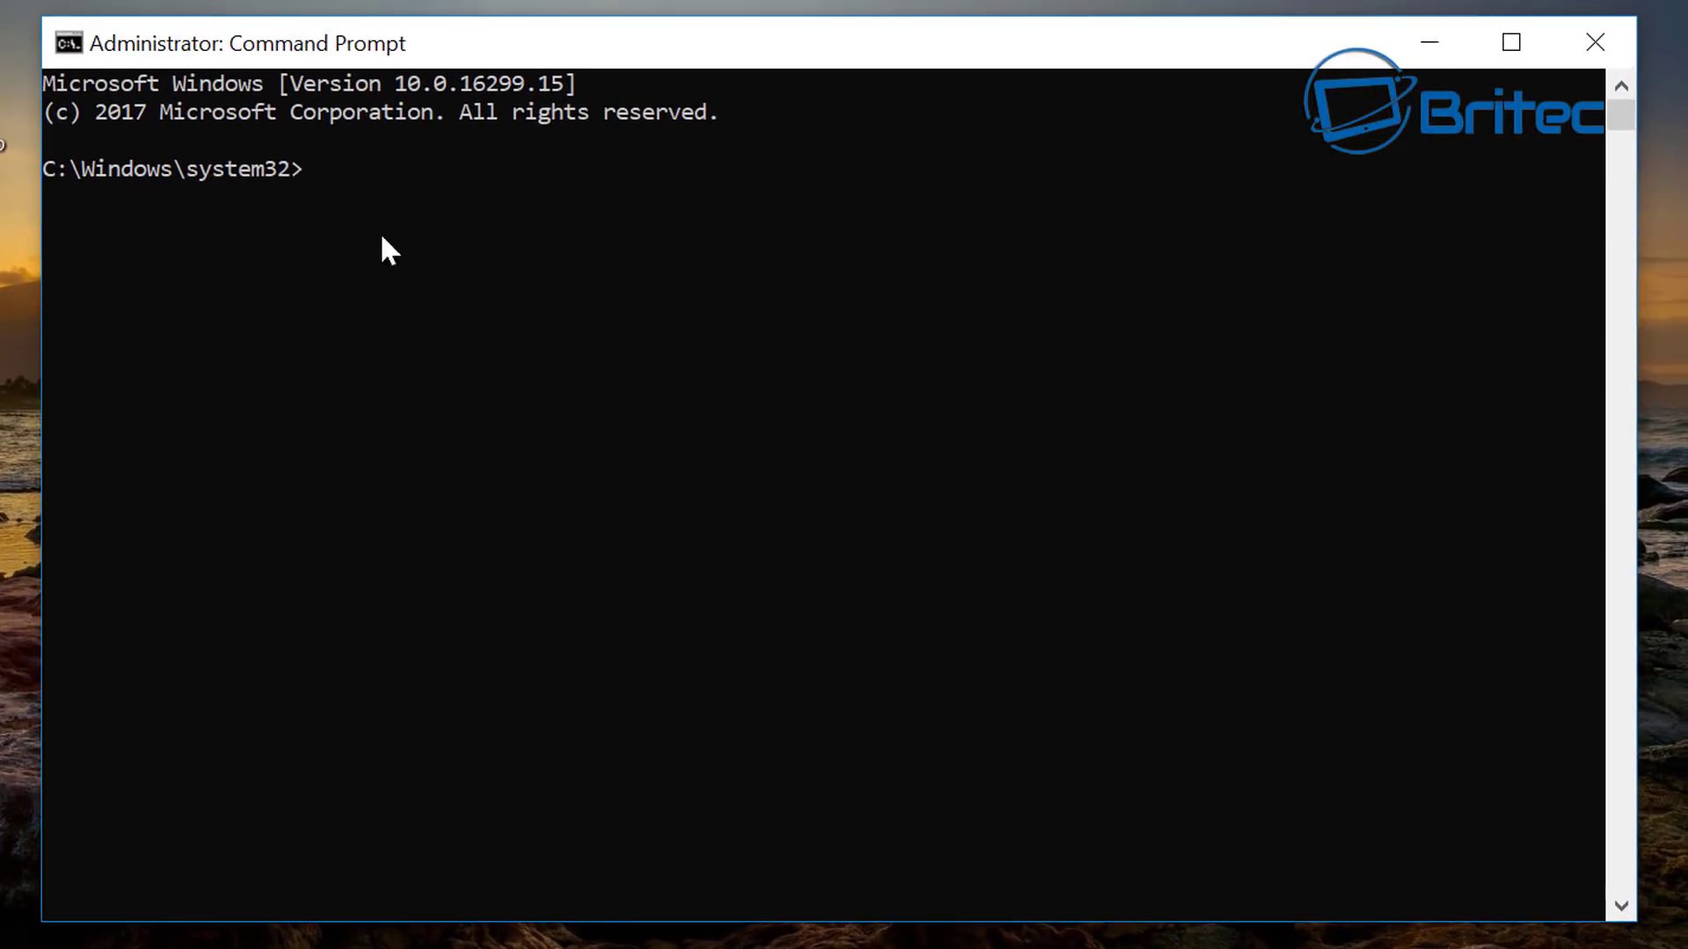
type("cleanmgr.exe /SAGESET:112")
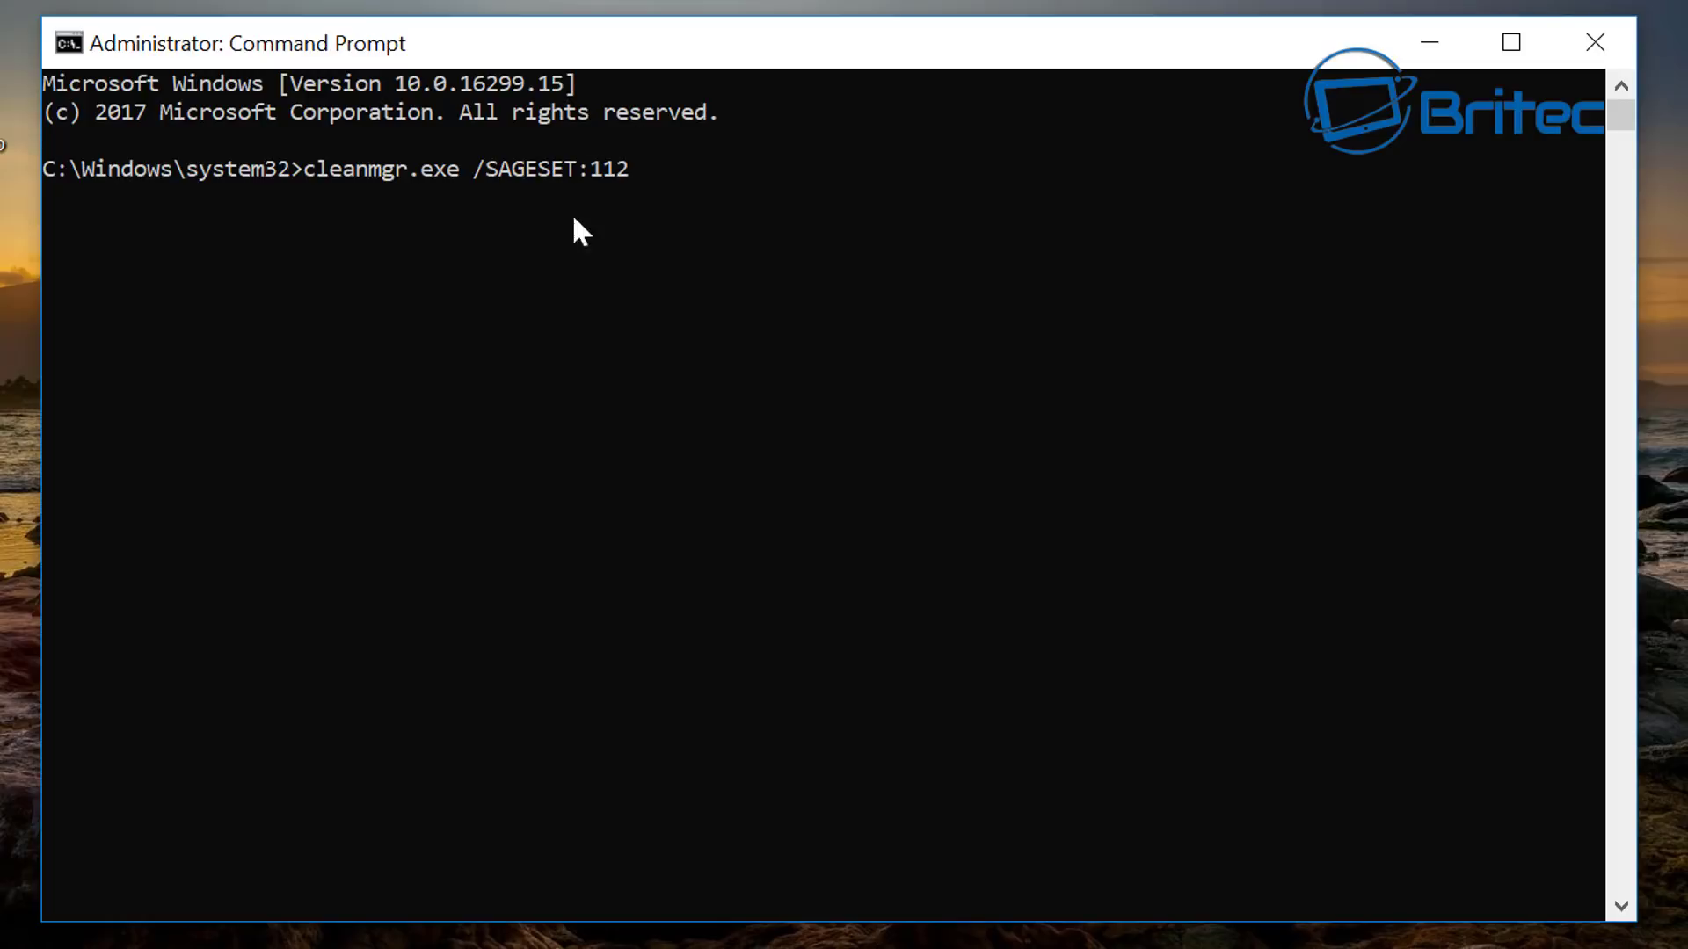
key("Return")
Step: Tick Temporary Setup Files through Files discarded by Windows upgrade, including Defender and memory dump files
left_click_drag(321, 149, 773, 120)
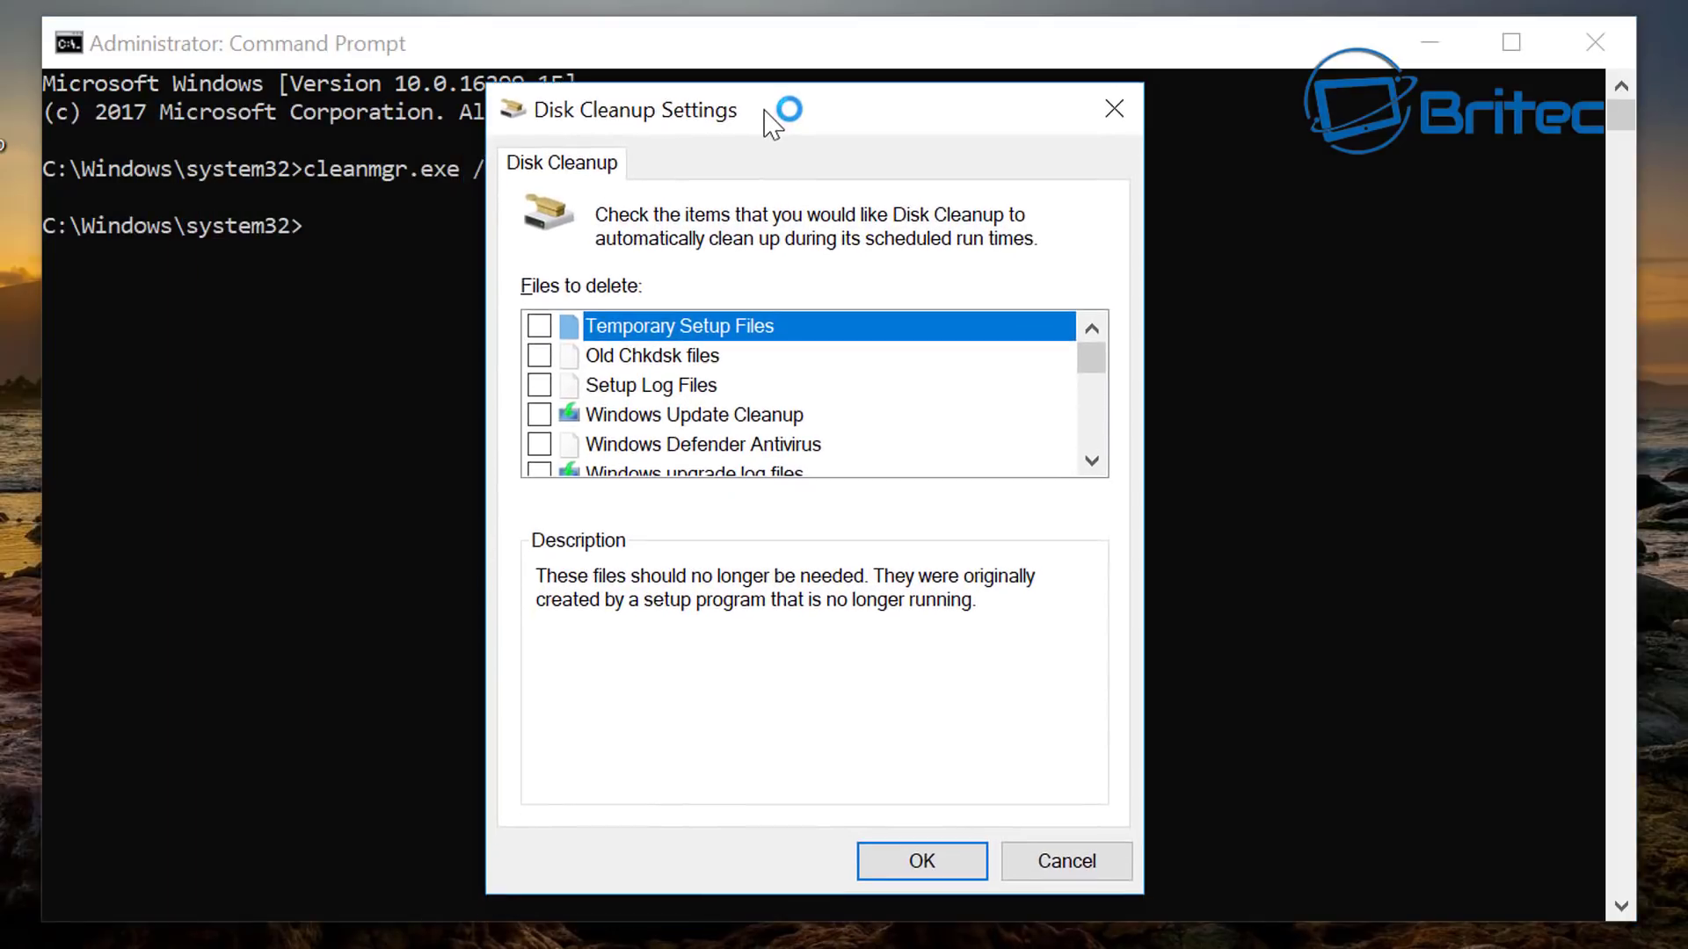
left_click(539, 324)
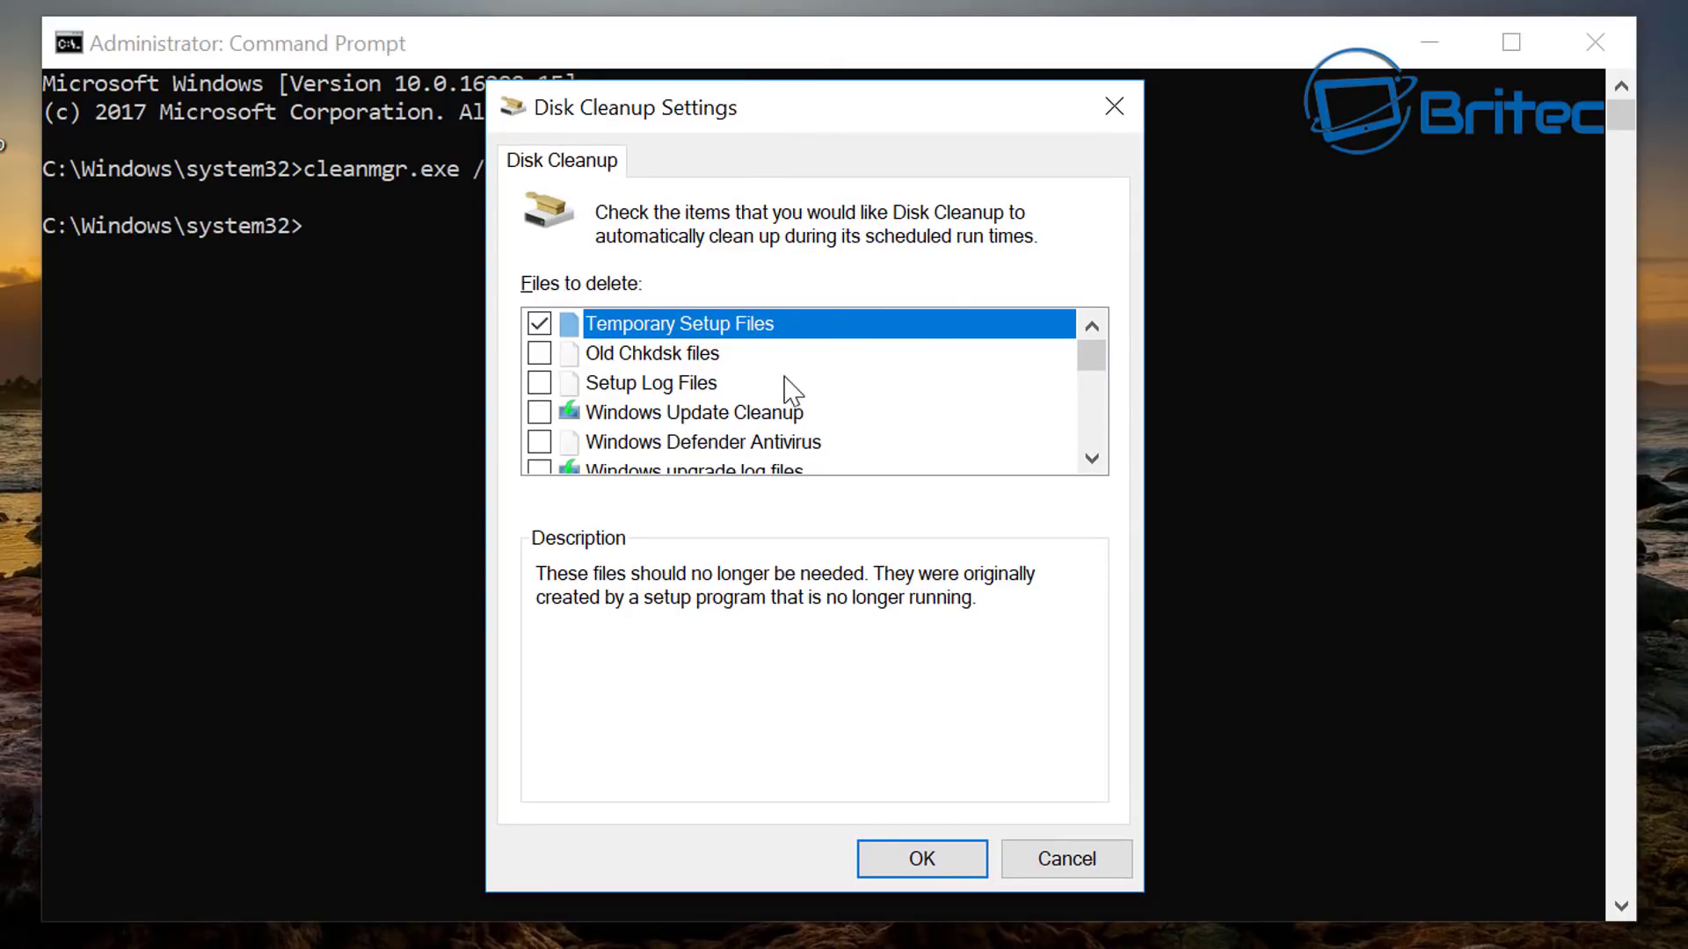
left_click(540, 354)
left_click(539, 383)
left_click(539, 413)
left_click(543, 442)
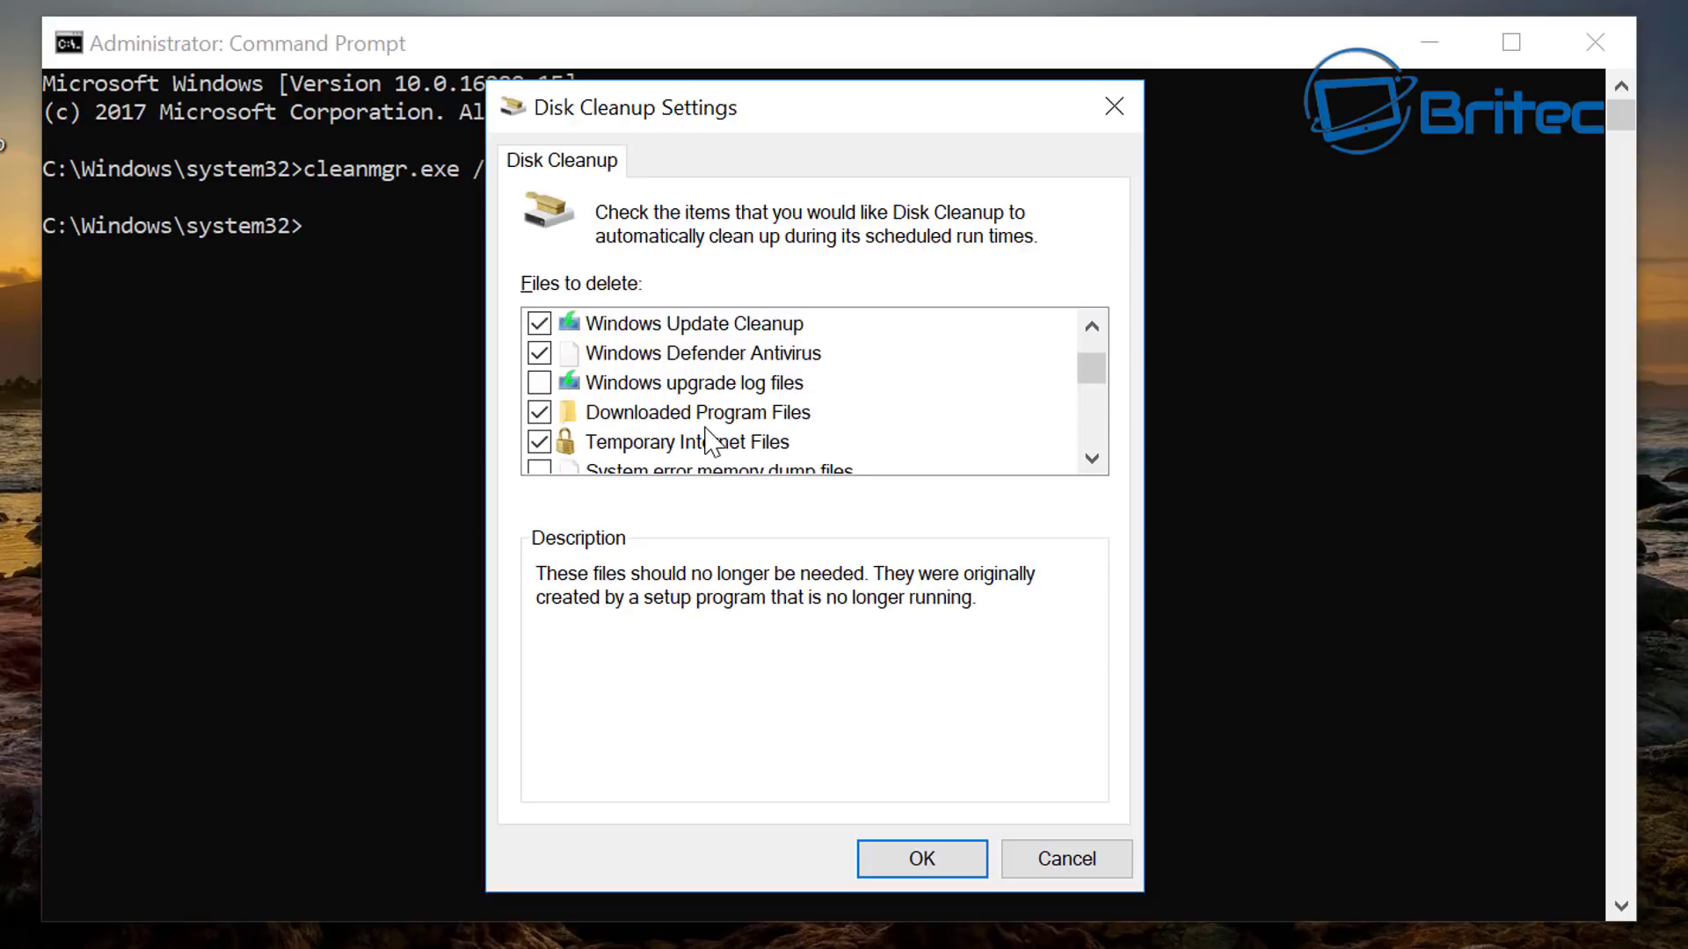
scroll(712, 439, "down", 1)
scroll(906, 454, "down", 1)
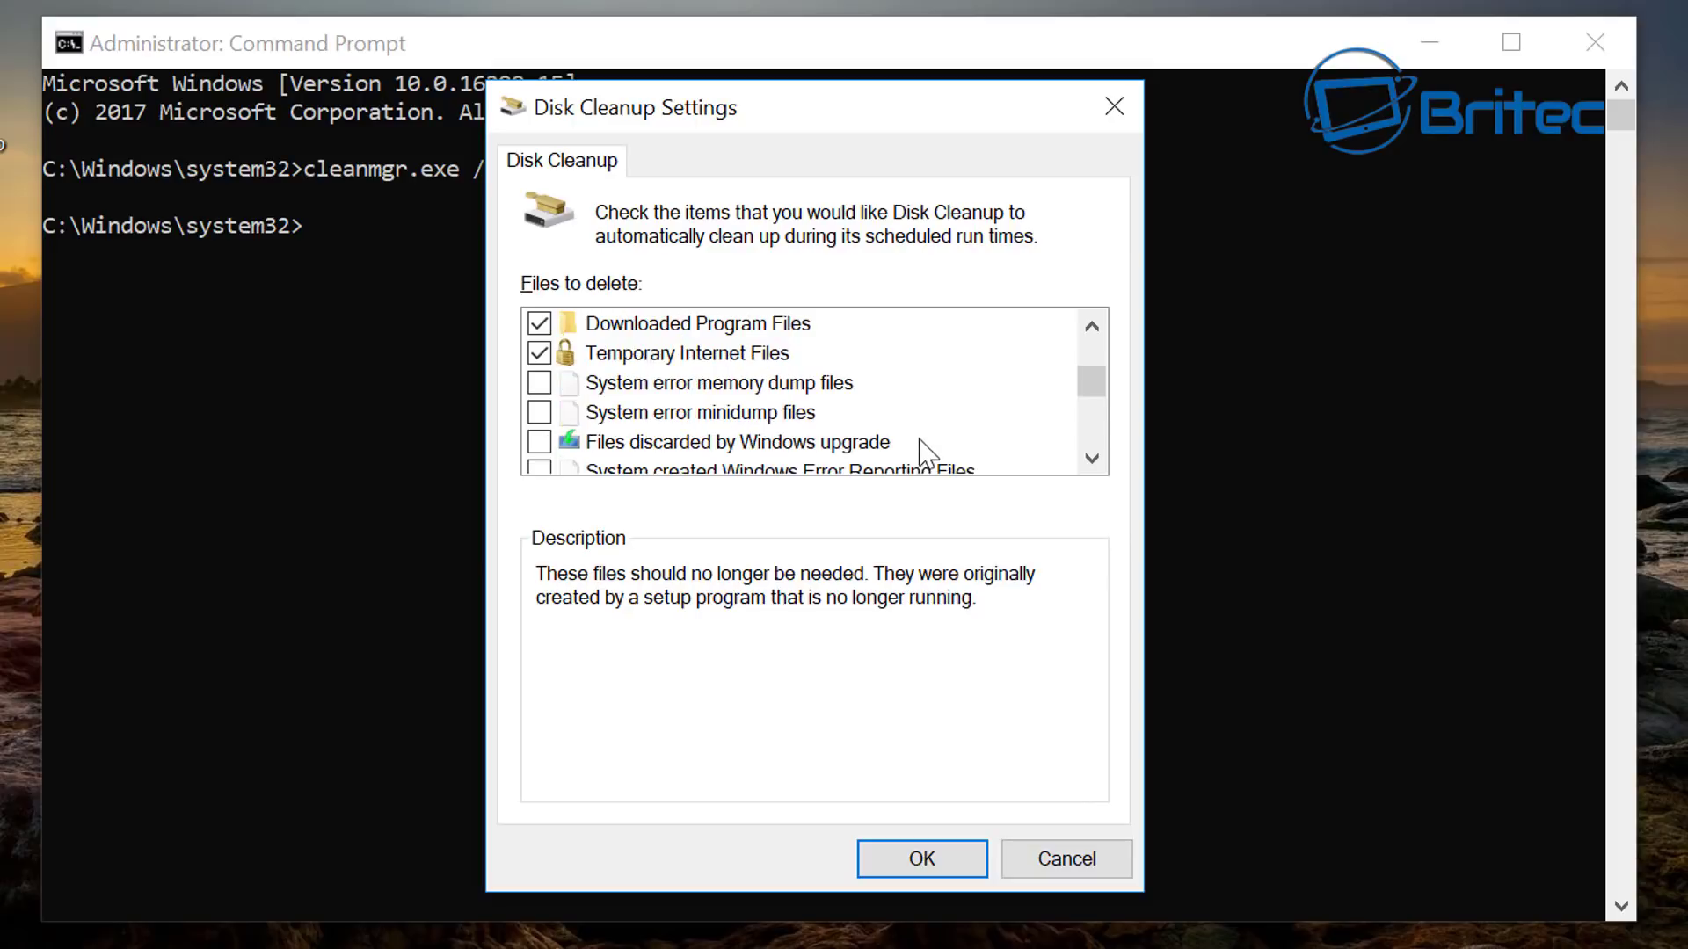
left_click(539, 384)
left_click(540, 413)
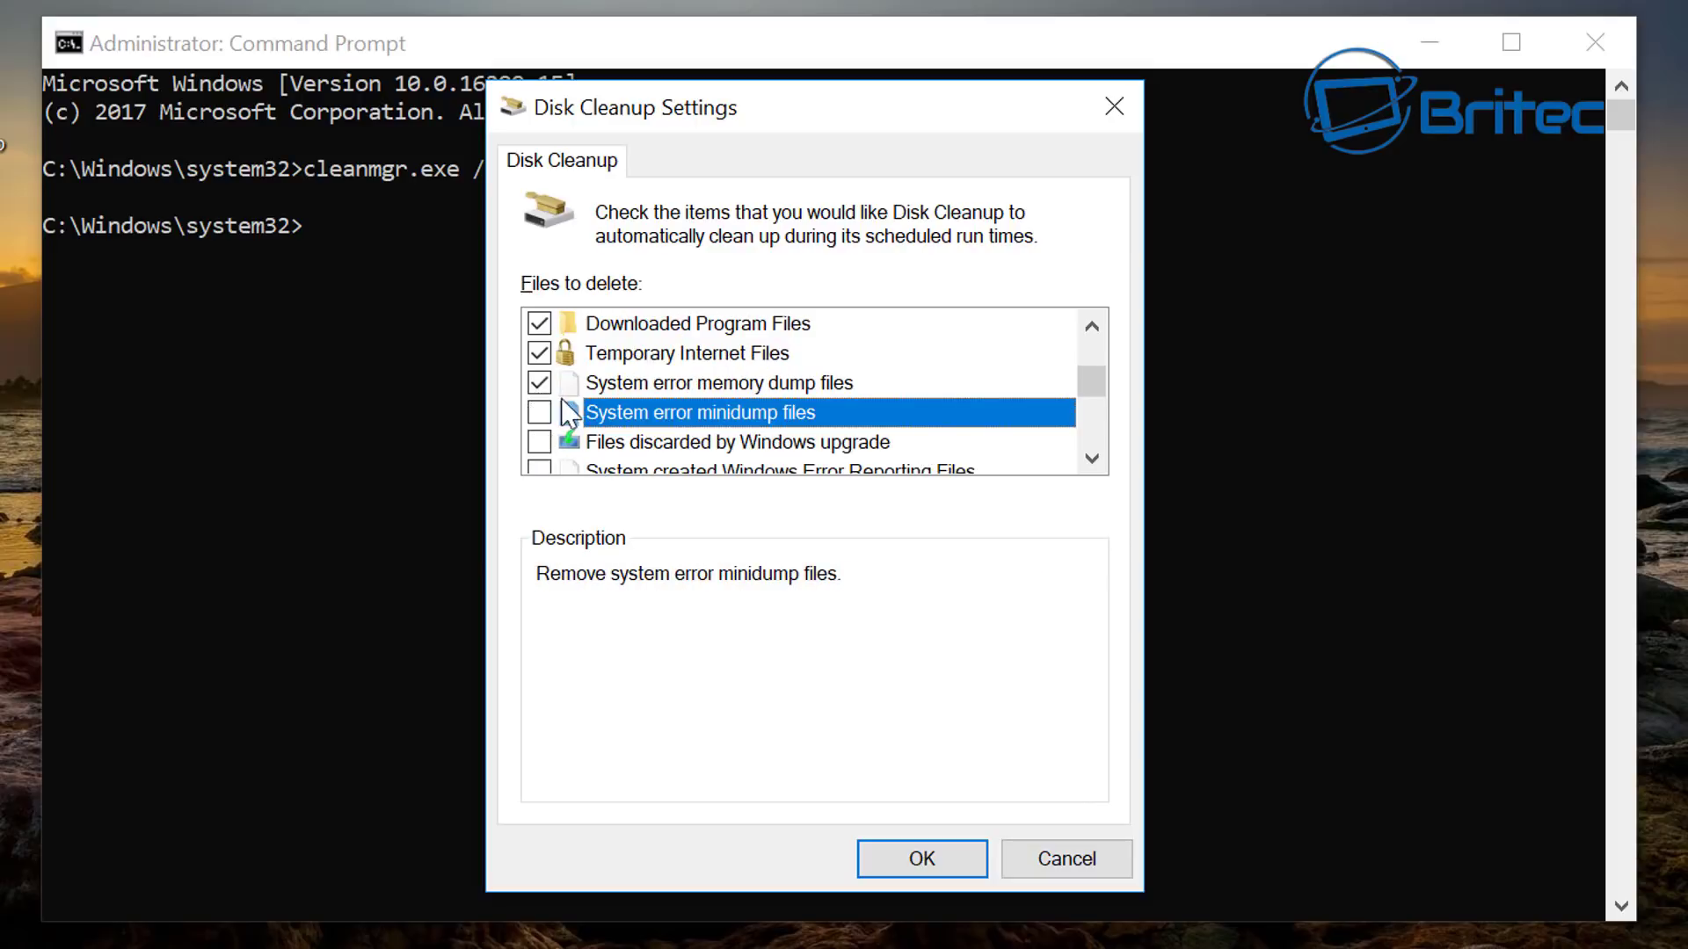
left_click(540, 412)
left_click(537, 440)
Step: Tick Windows Error Reporting, BranchCache, DirectX Shader Cache, Previous Windows installation(s) and RetailDemo Offline Content
scroll(1095, 404, "down", 1)
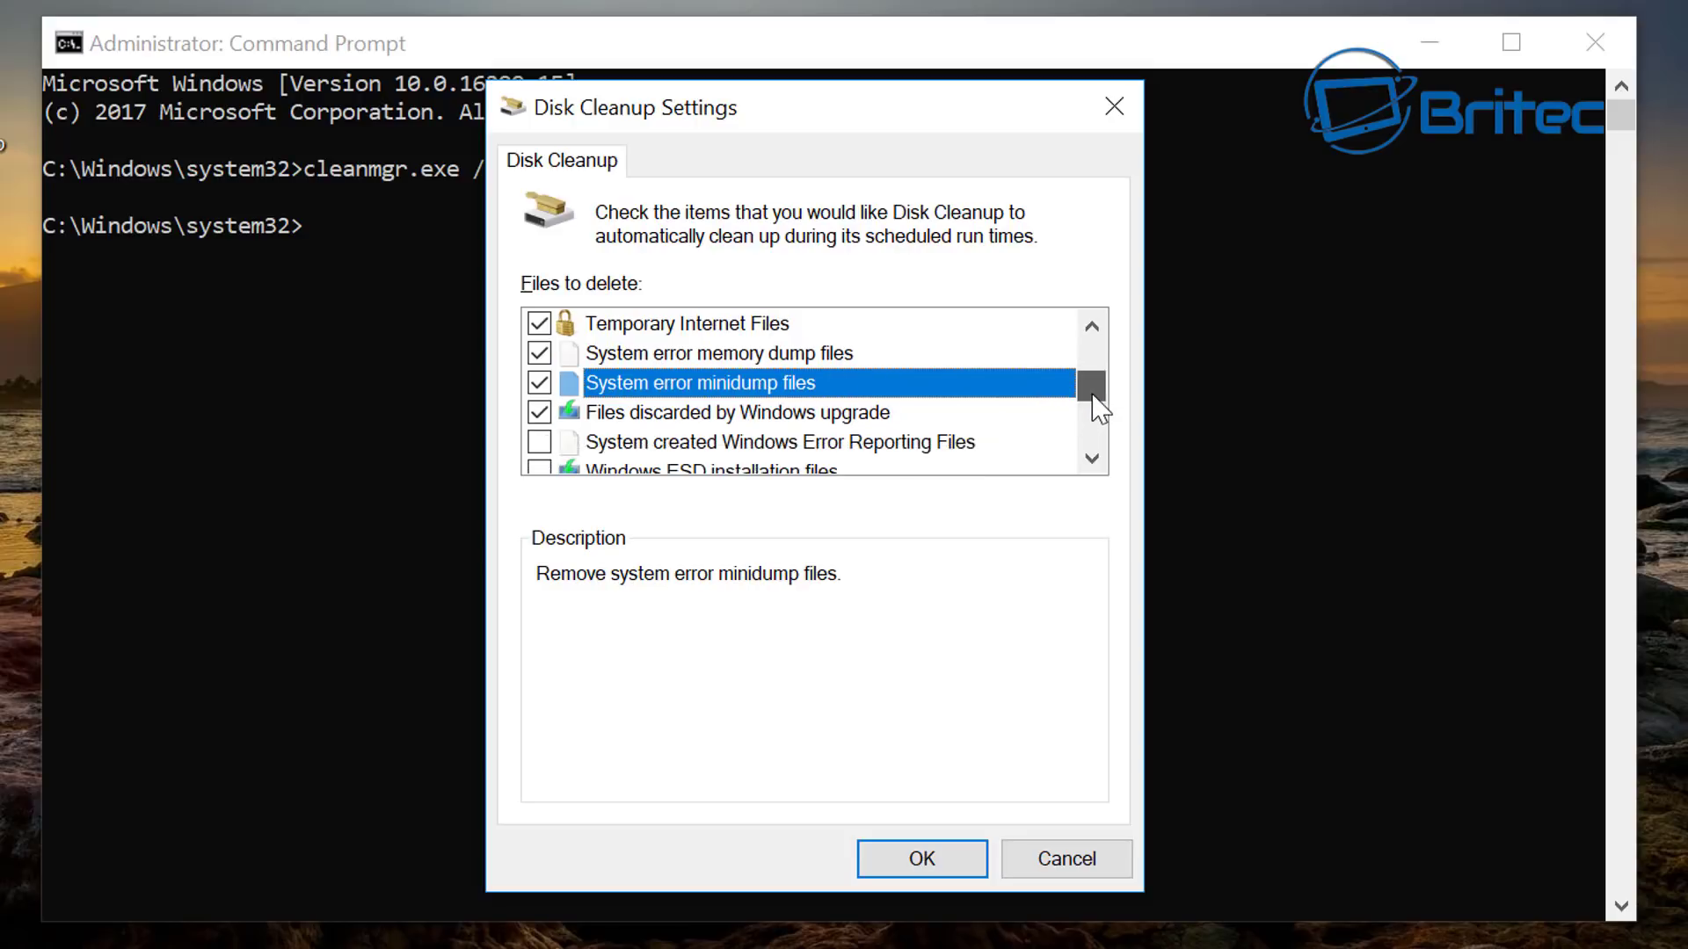
left_click(565, 446)
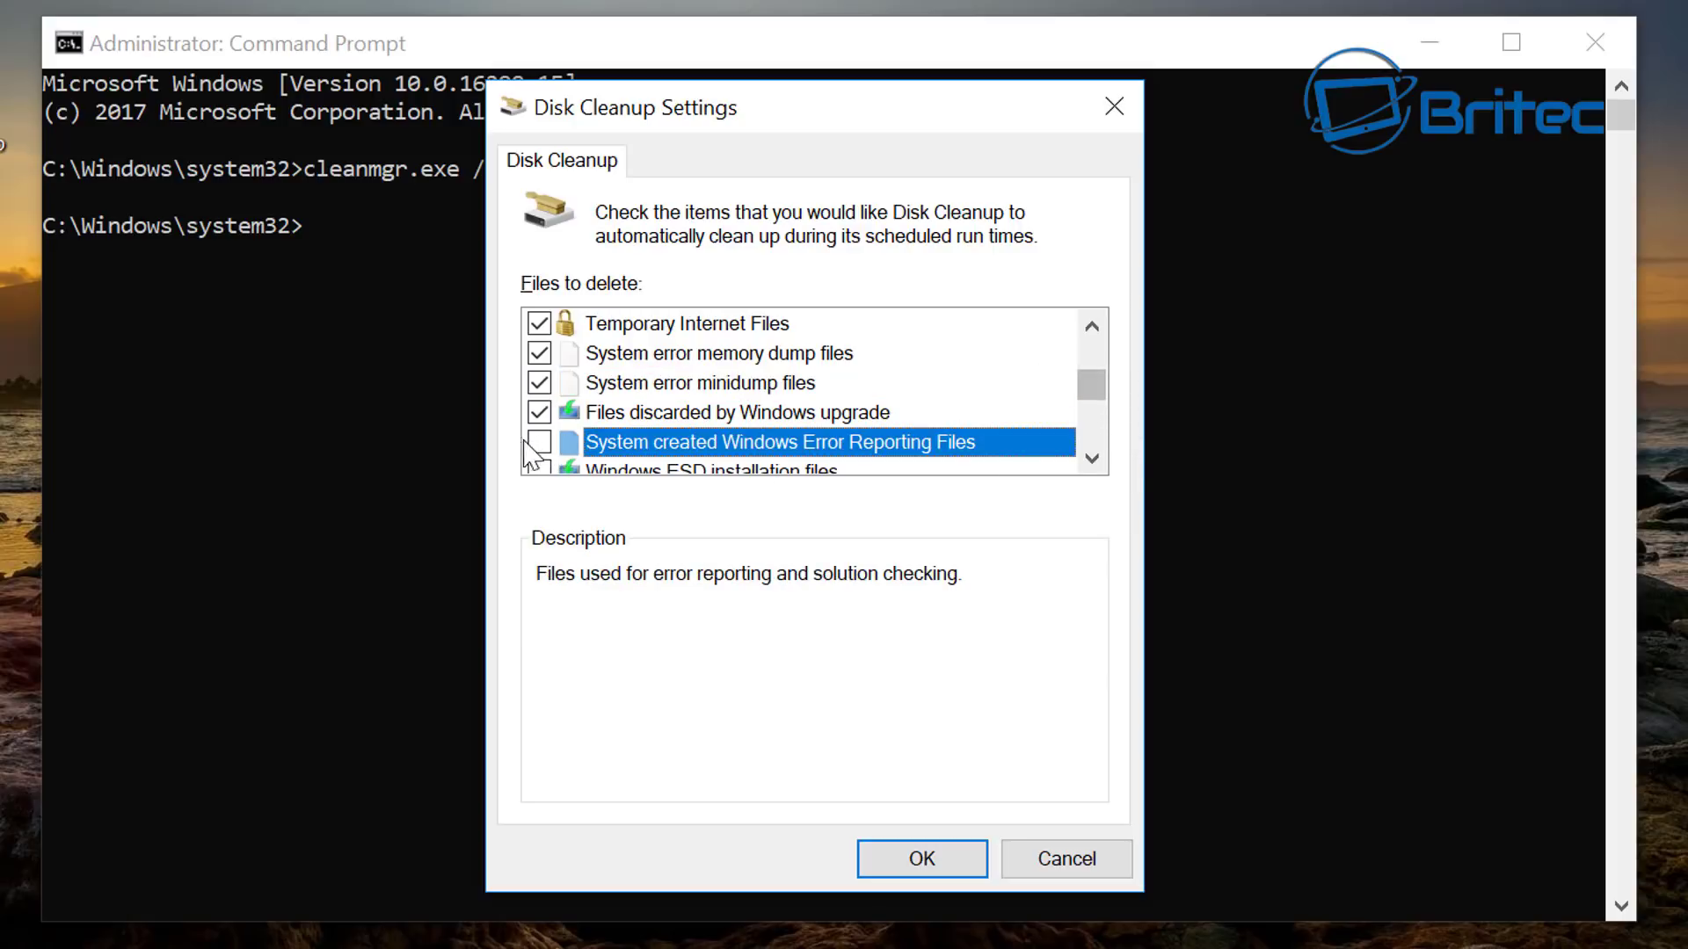
left_click(538, 442)
scroll(549, 474, "down", 1)
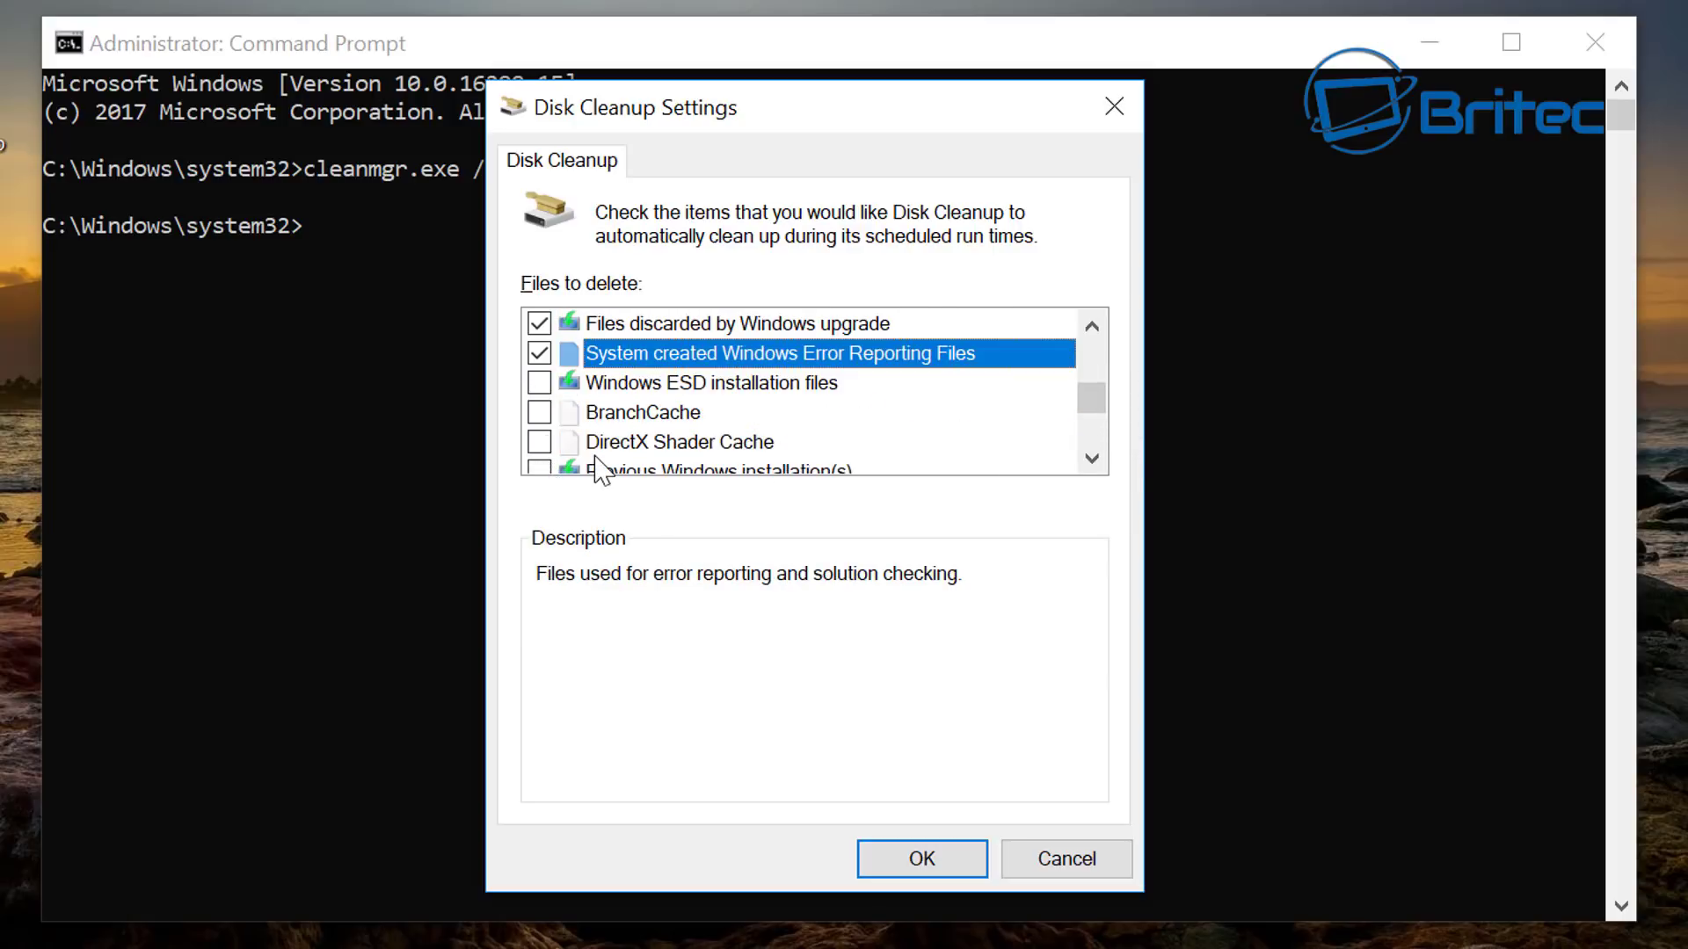
left_click(539, 413)
left_click(539, 442)
left_click_drag(1097, 407, 1096, 415)
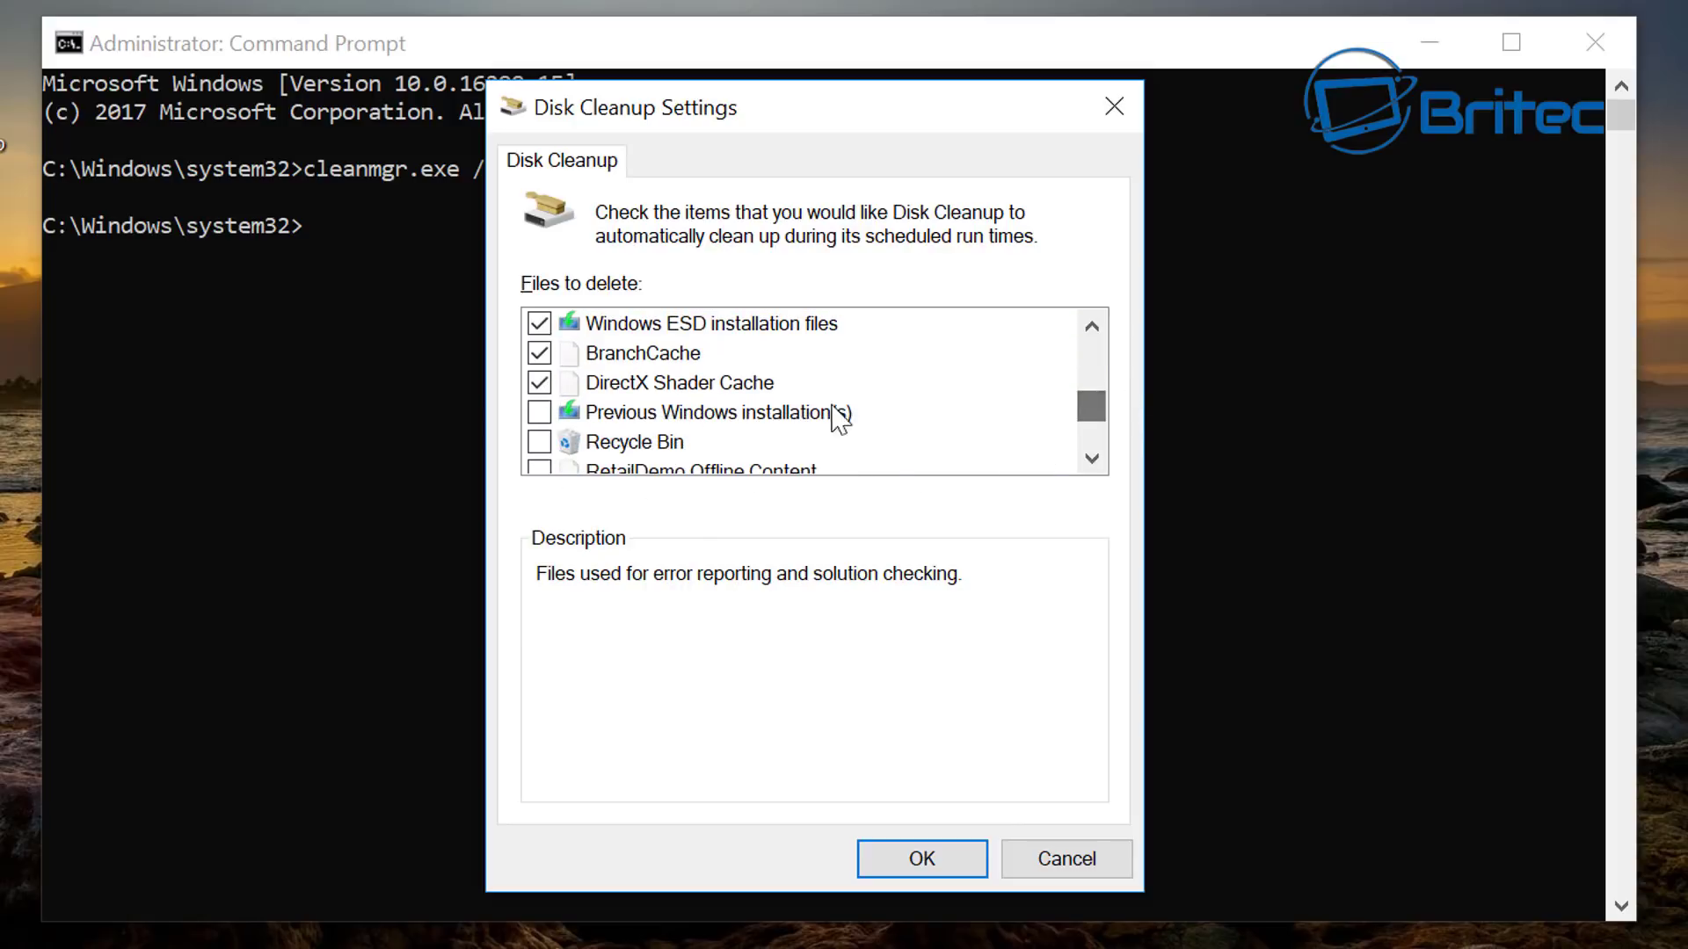
left_click(539, 412)
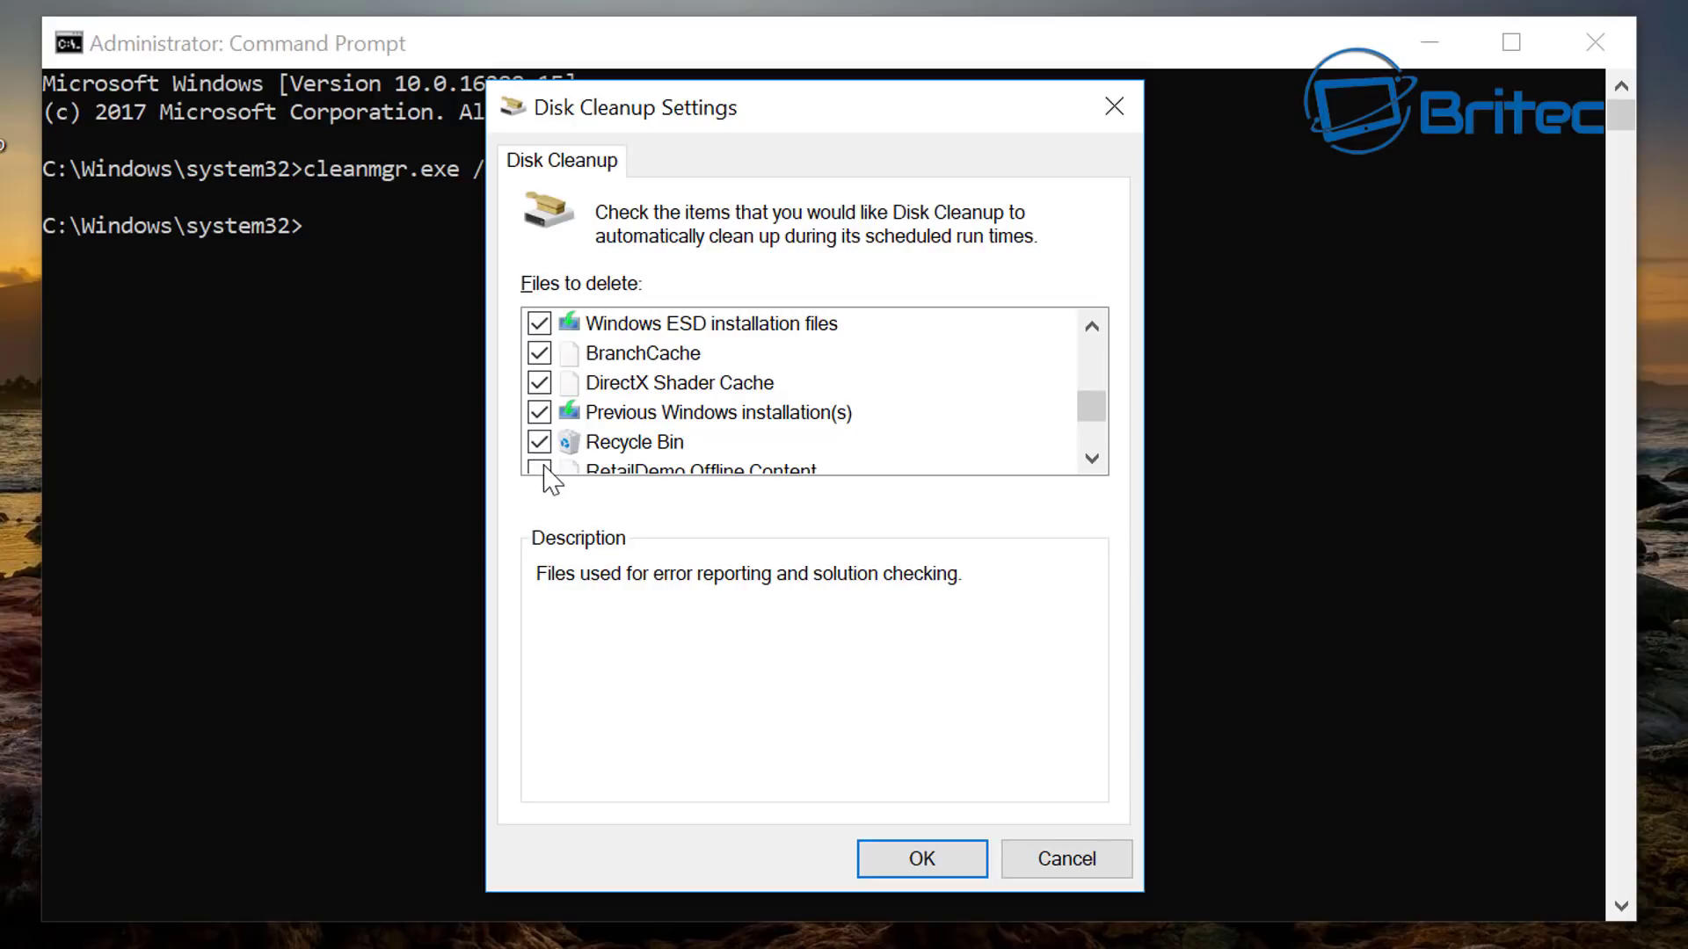
left_click(1092, 458)
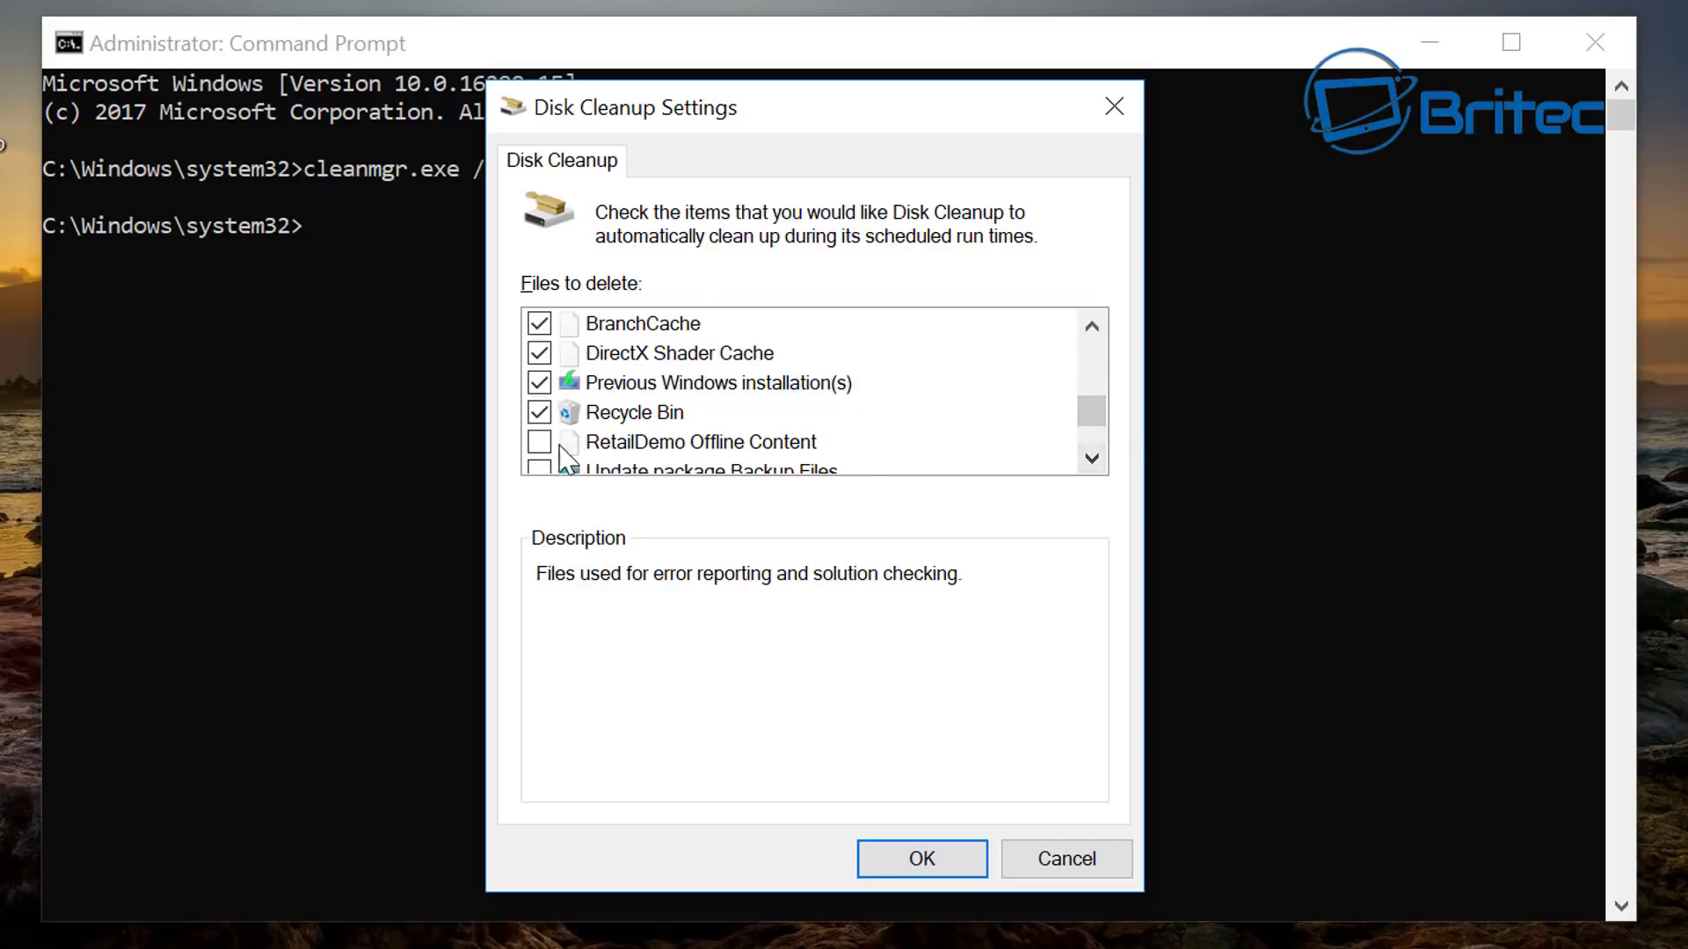
left_click(533, 454)
left_click(537, 449)
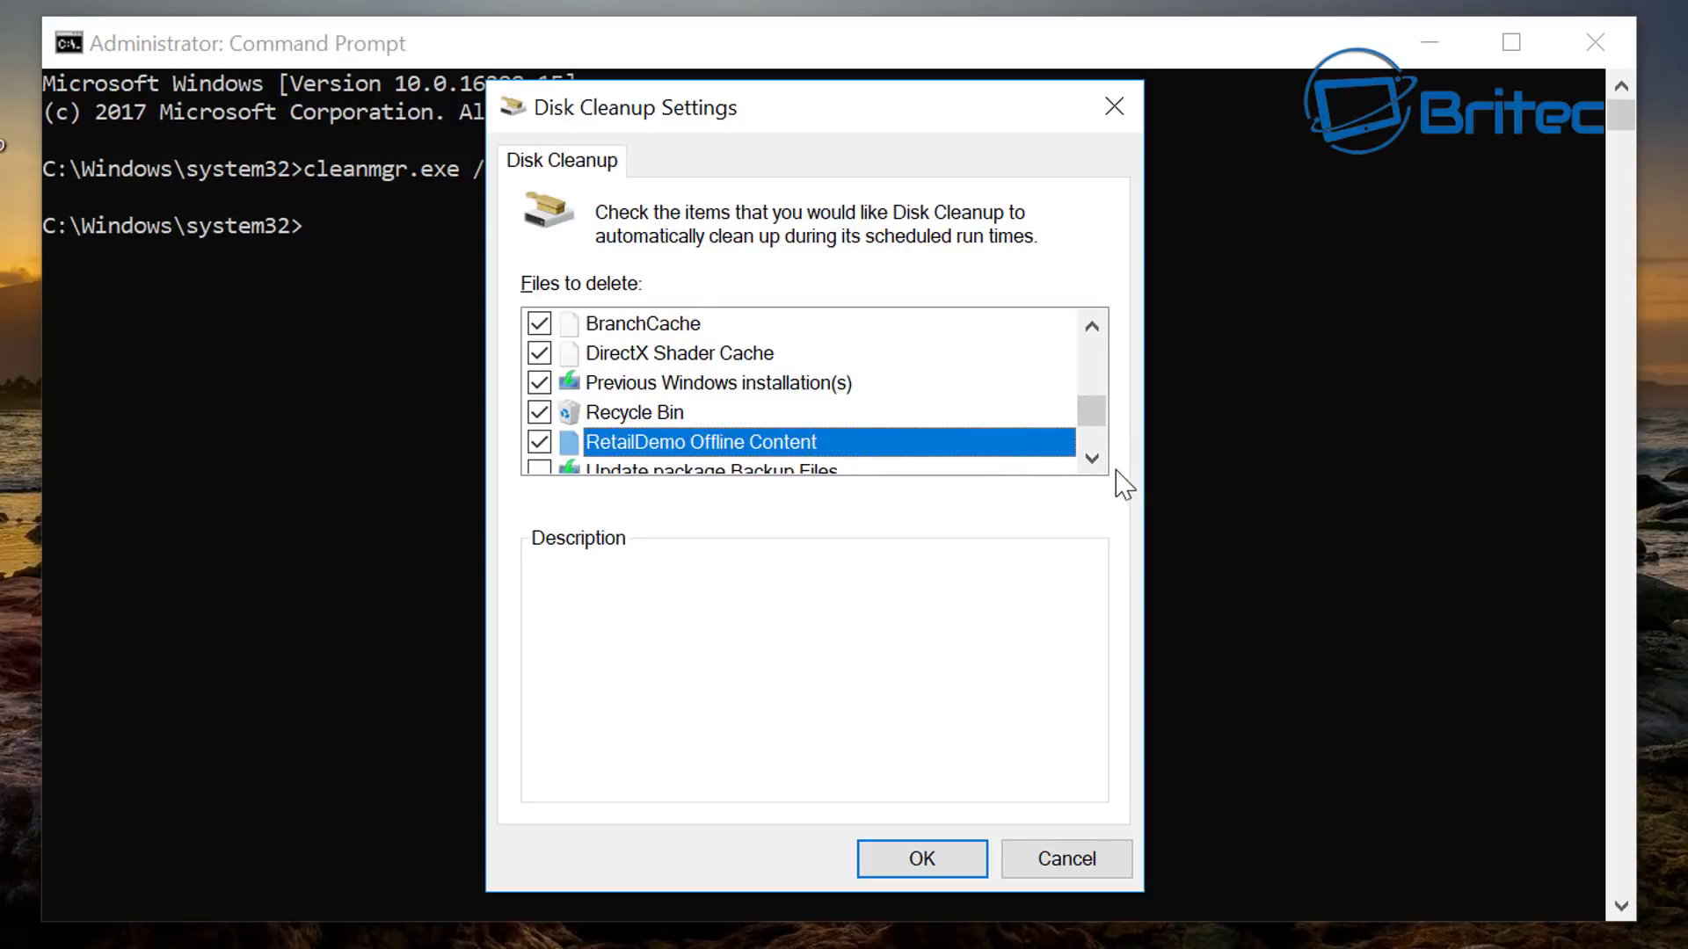
Step: Tick Update package Backup, Temporary files, Temporary Windows installation files and User file history, then confirm
left_click(1090, 458)
left_click(1090, 458)
left_click(539, 413)
left_click(539, 442)
left_click(1092, 458)
left_click(1092, 458)
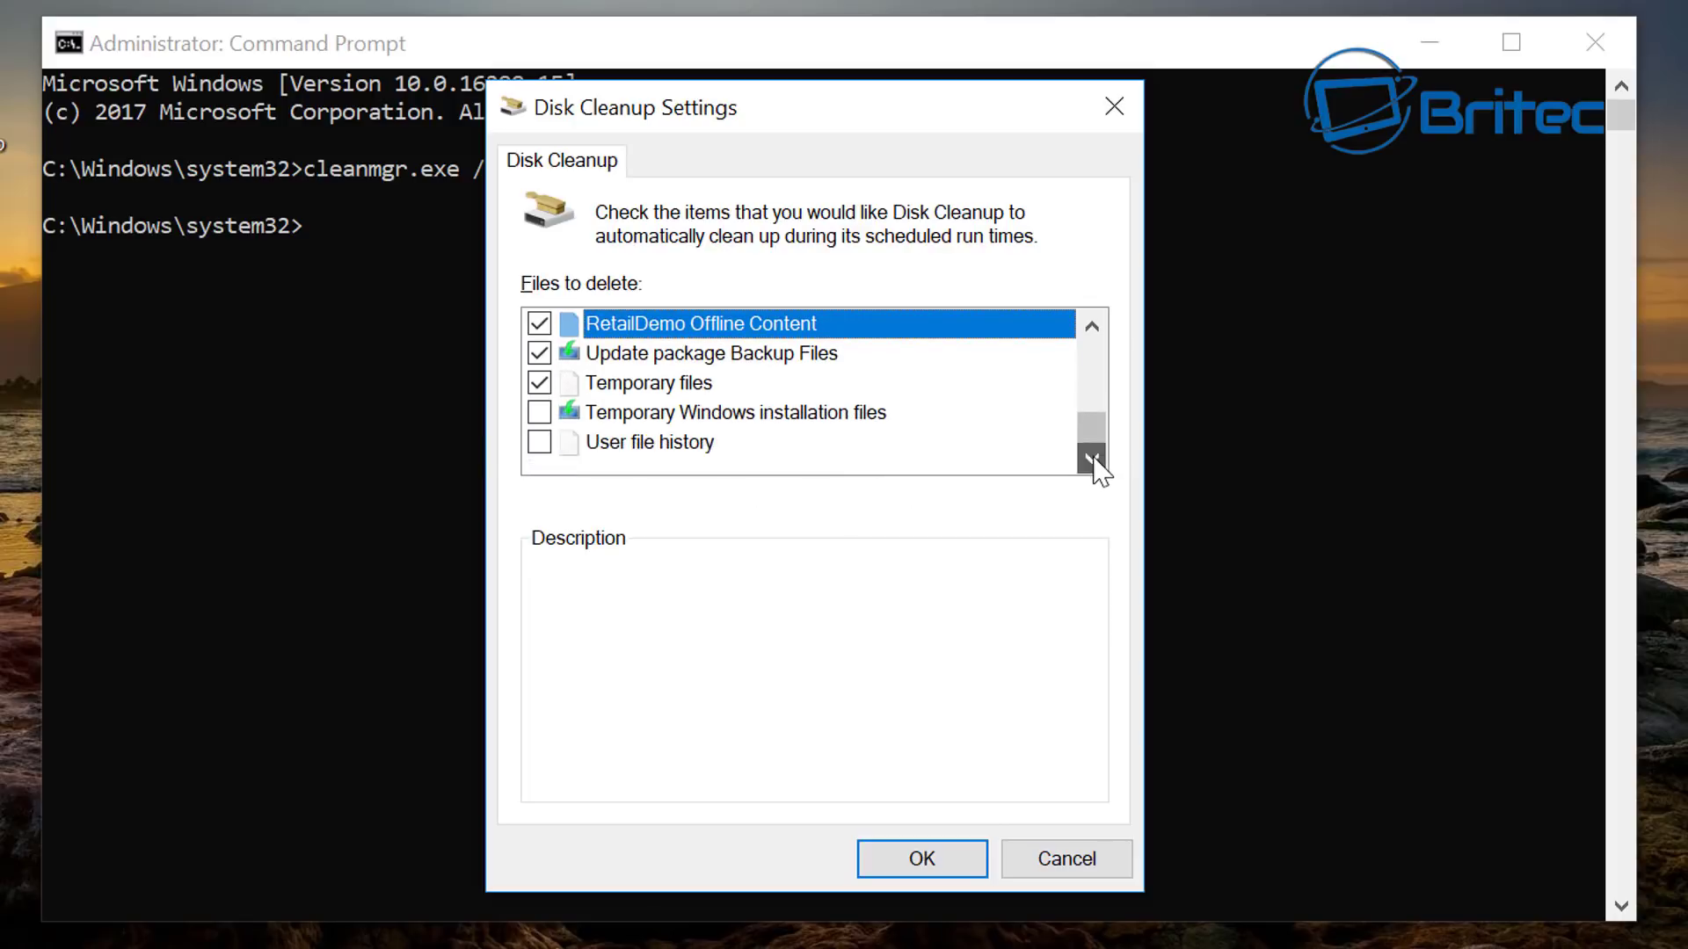
left_click(539, 412)
left_click(539, 442)
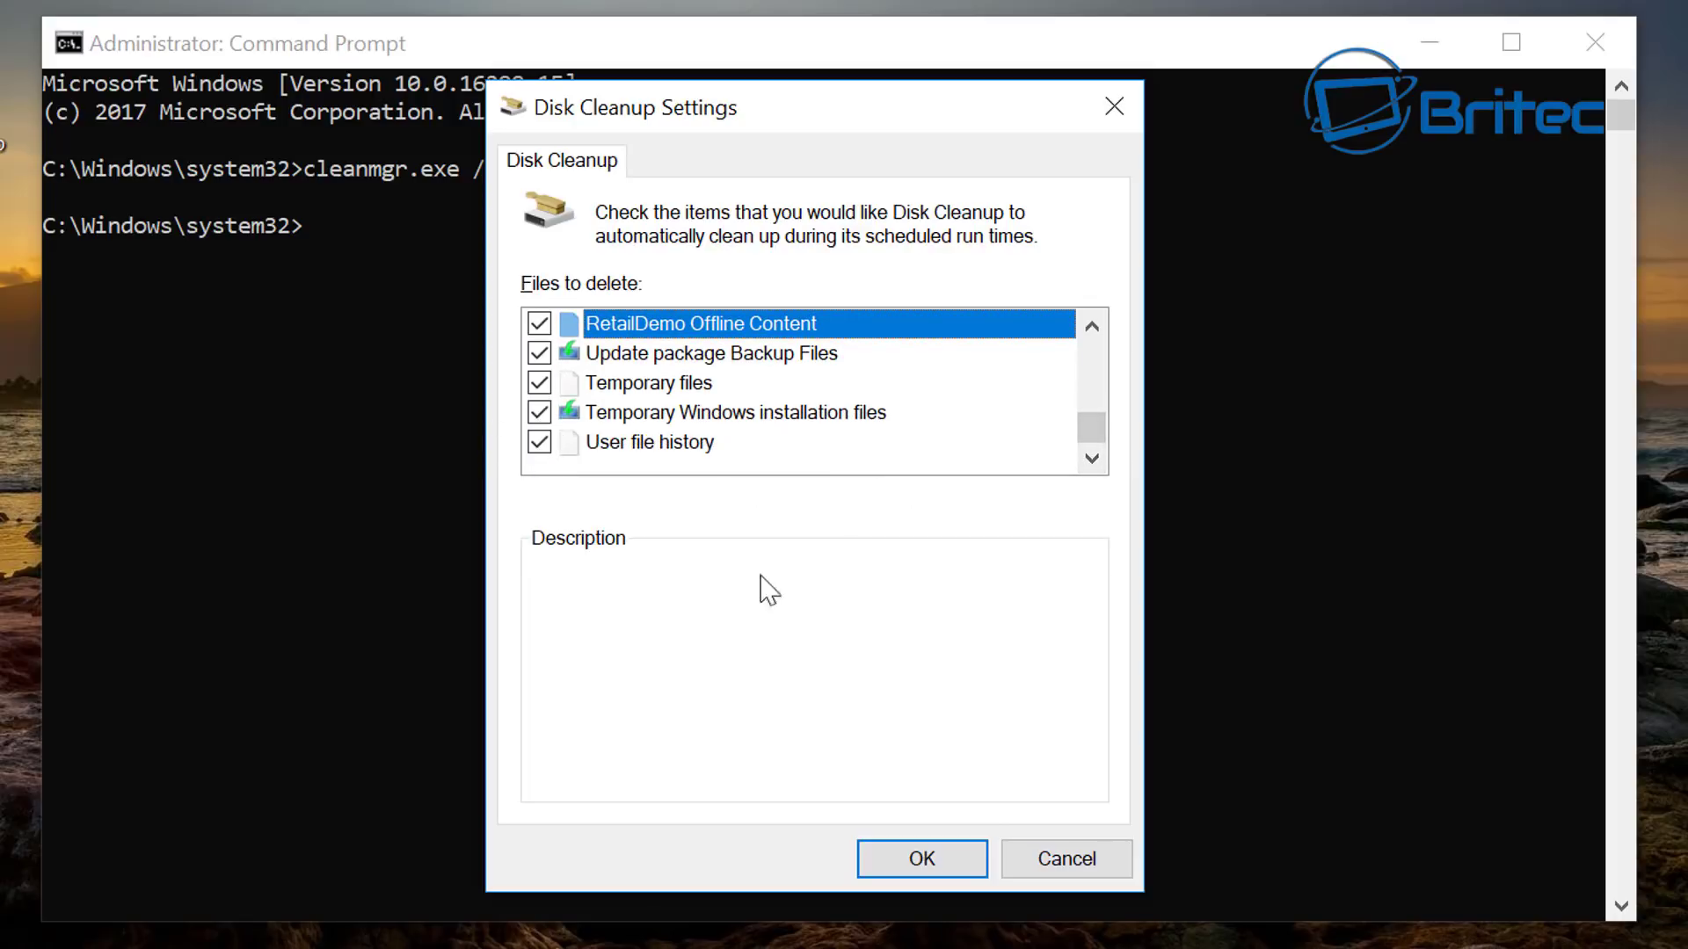
left_click(922, 859)
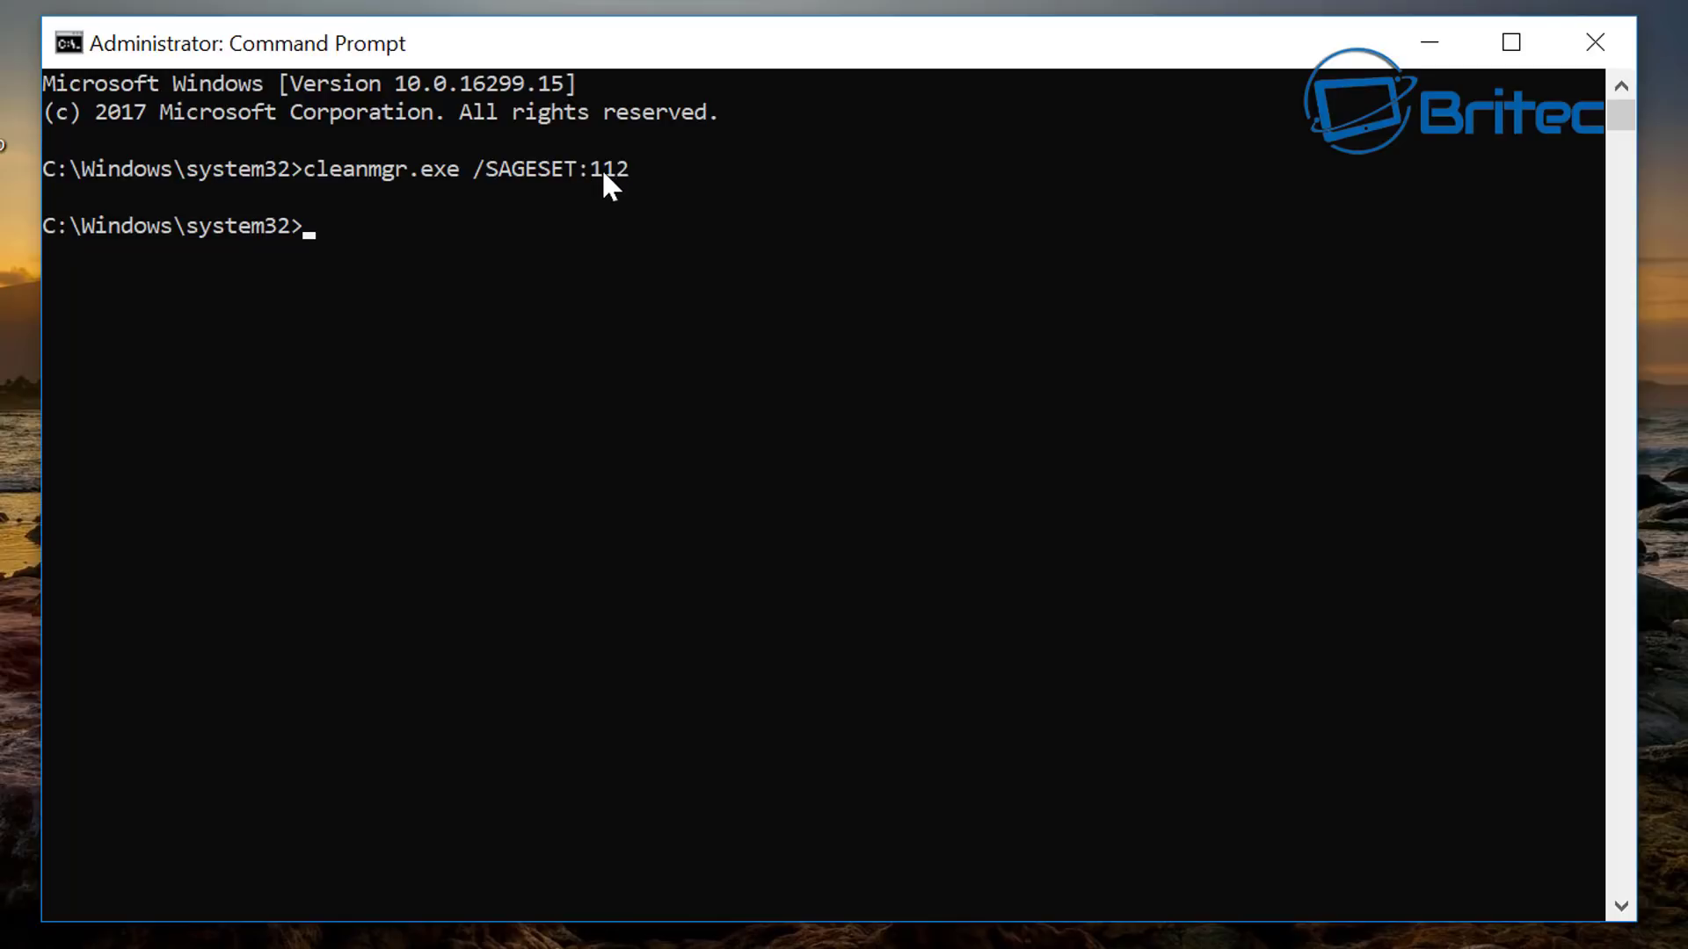
Step: Close the Command Prompt and launch Task Scheduler by searching TASK
left_click(1593, 51)
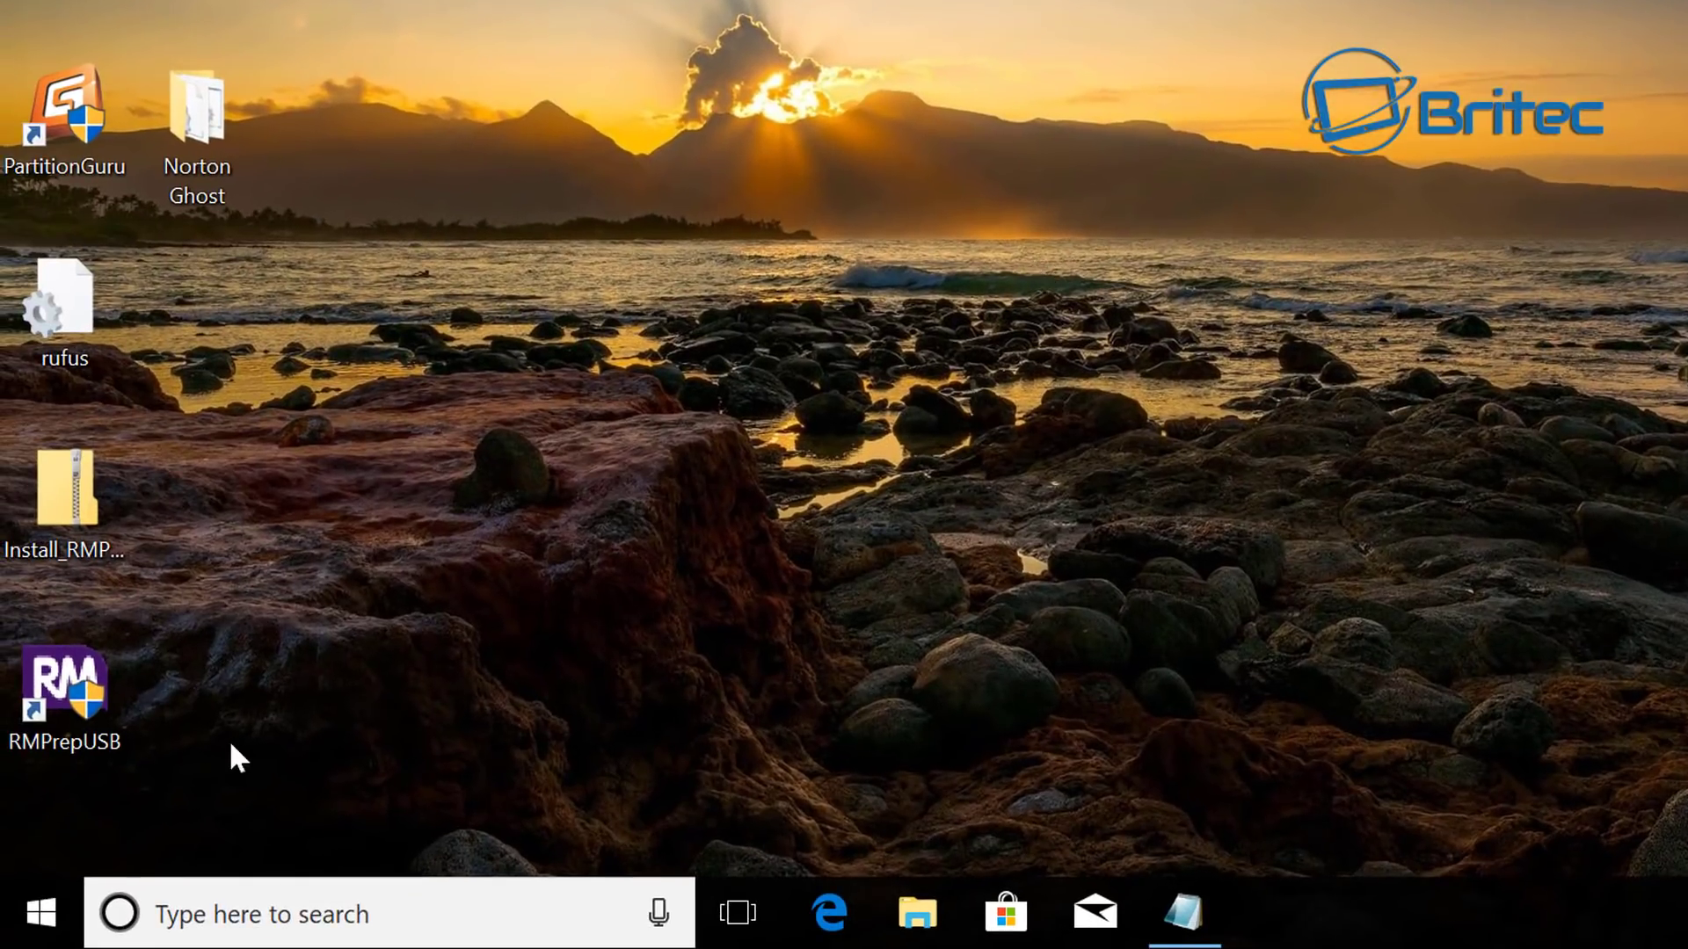
left_click(231, 915)
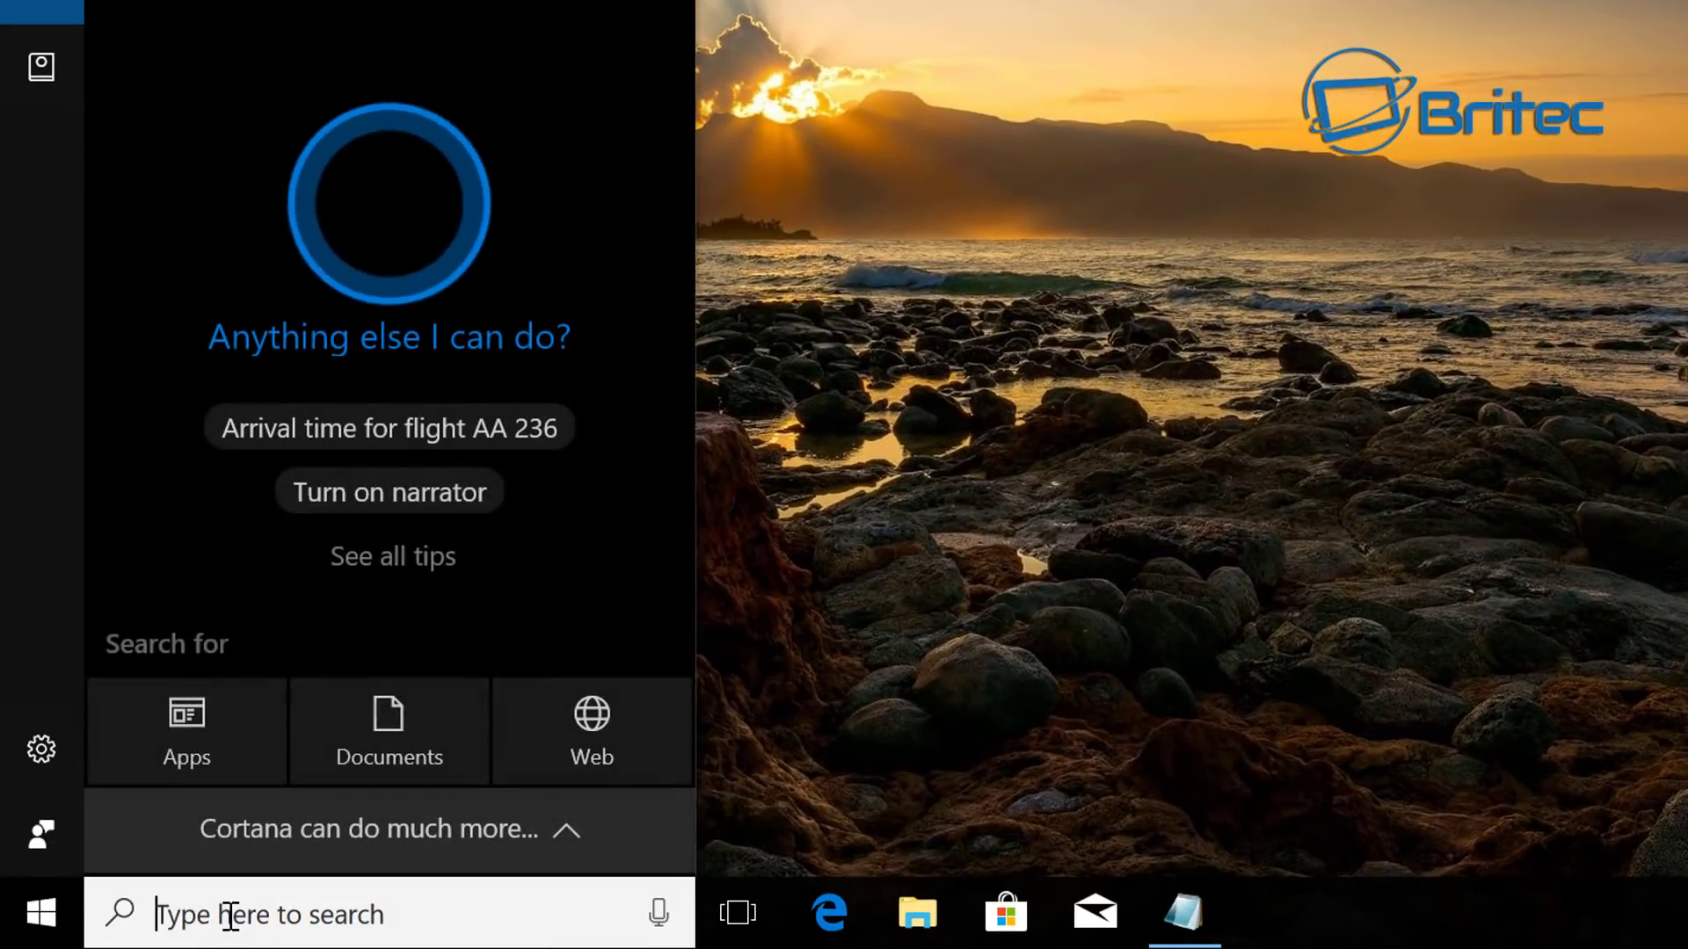
type("TASK")
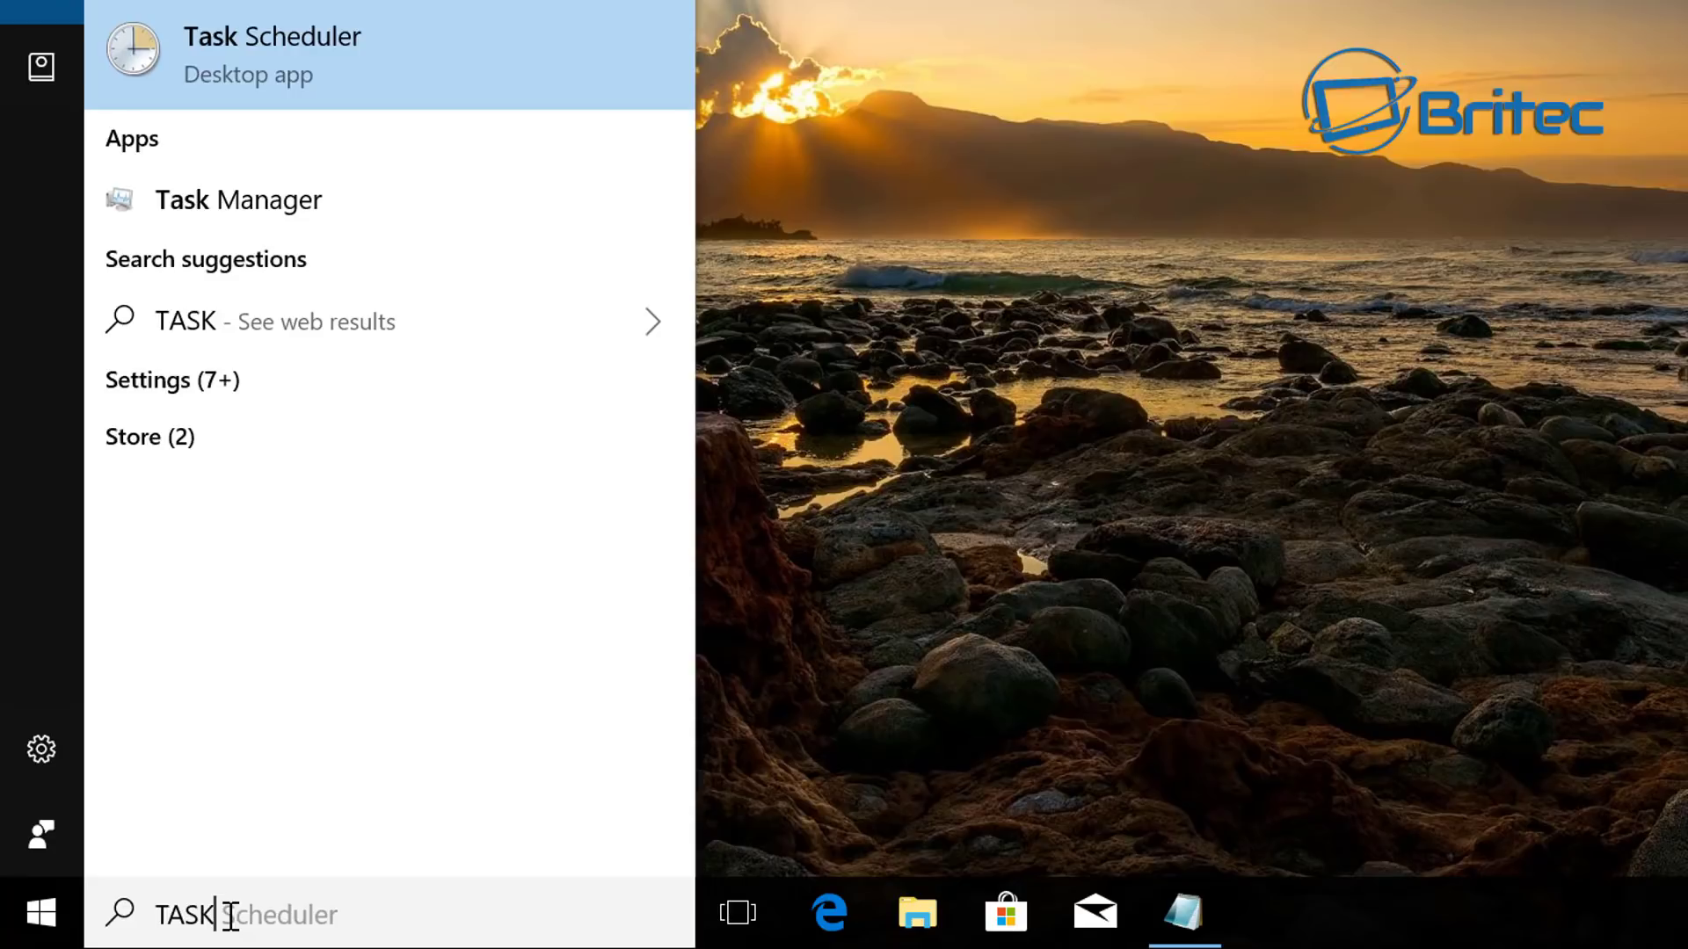
left_click(292, 48)
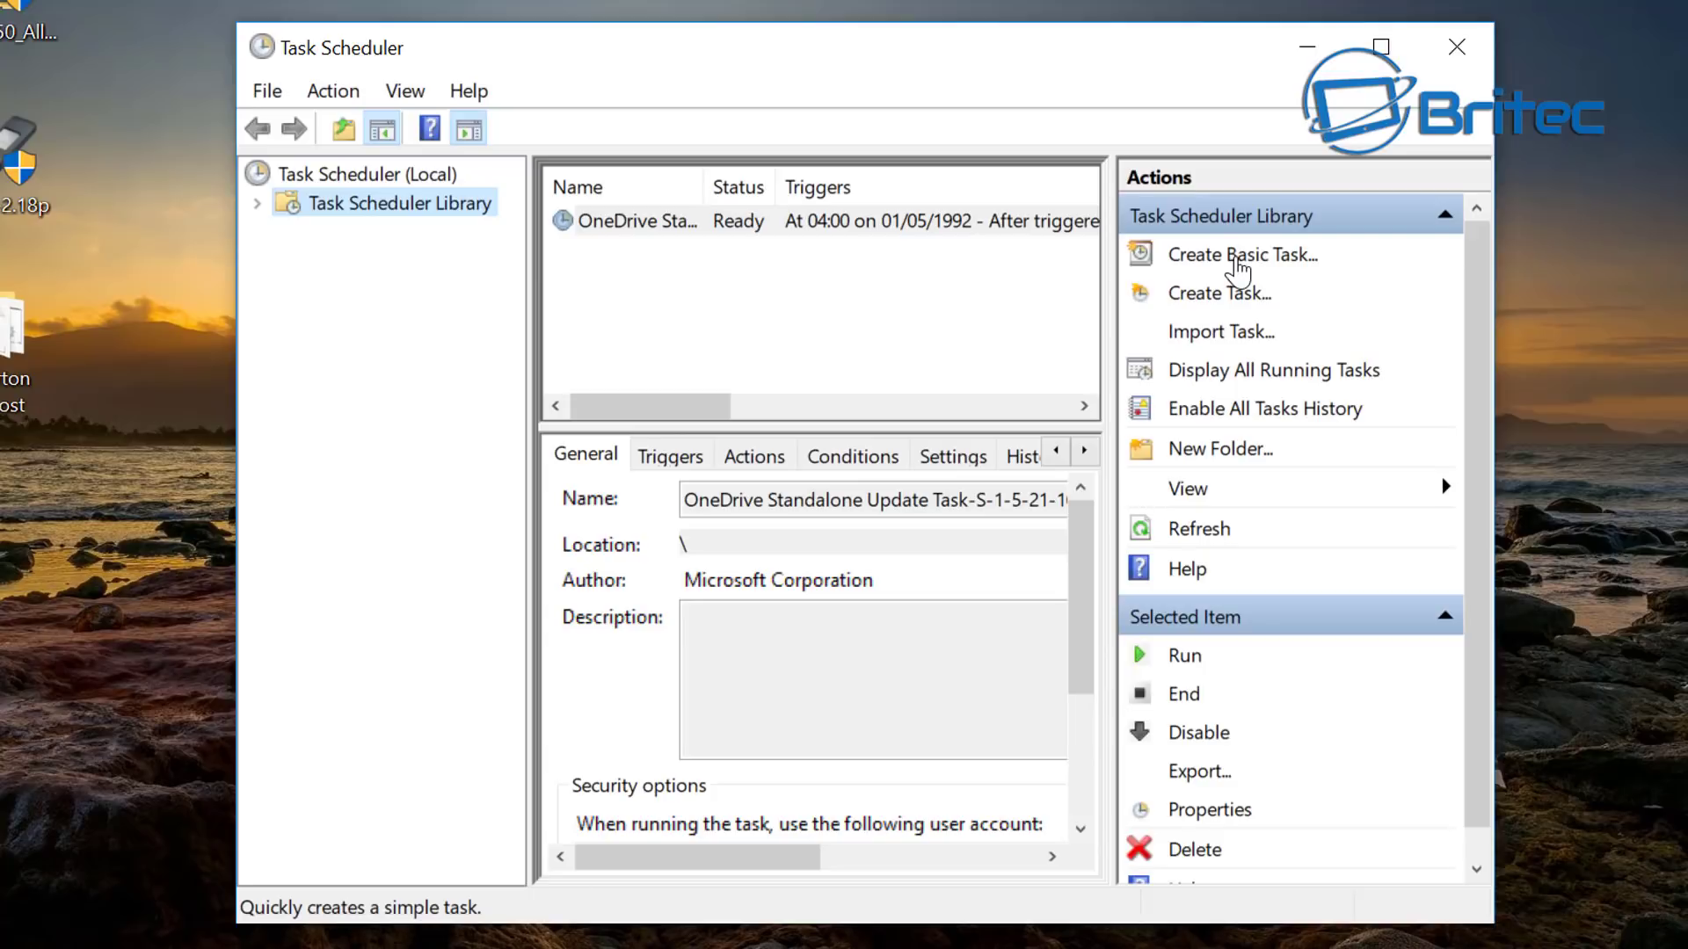
Step: Start a basic task named 'Junk Cleaner' with the description 'Removes Junk Files'
left_click(1237, 258)
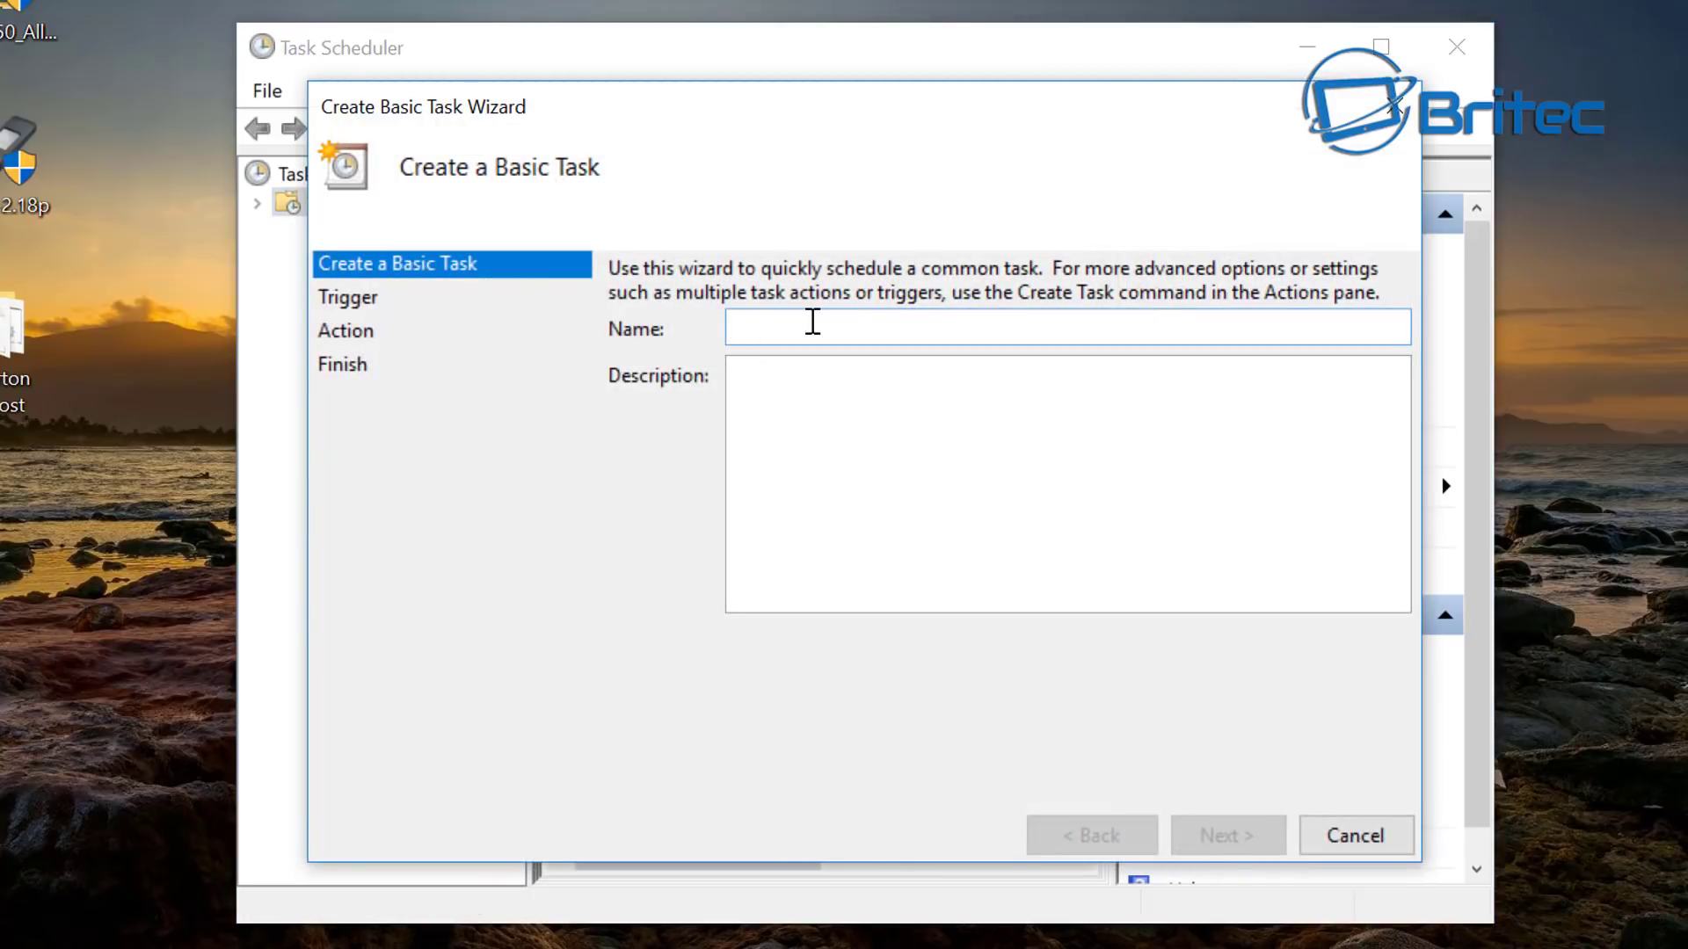
type("Junk Cleaner")
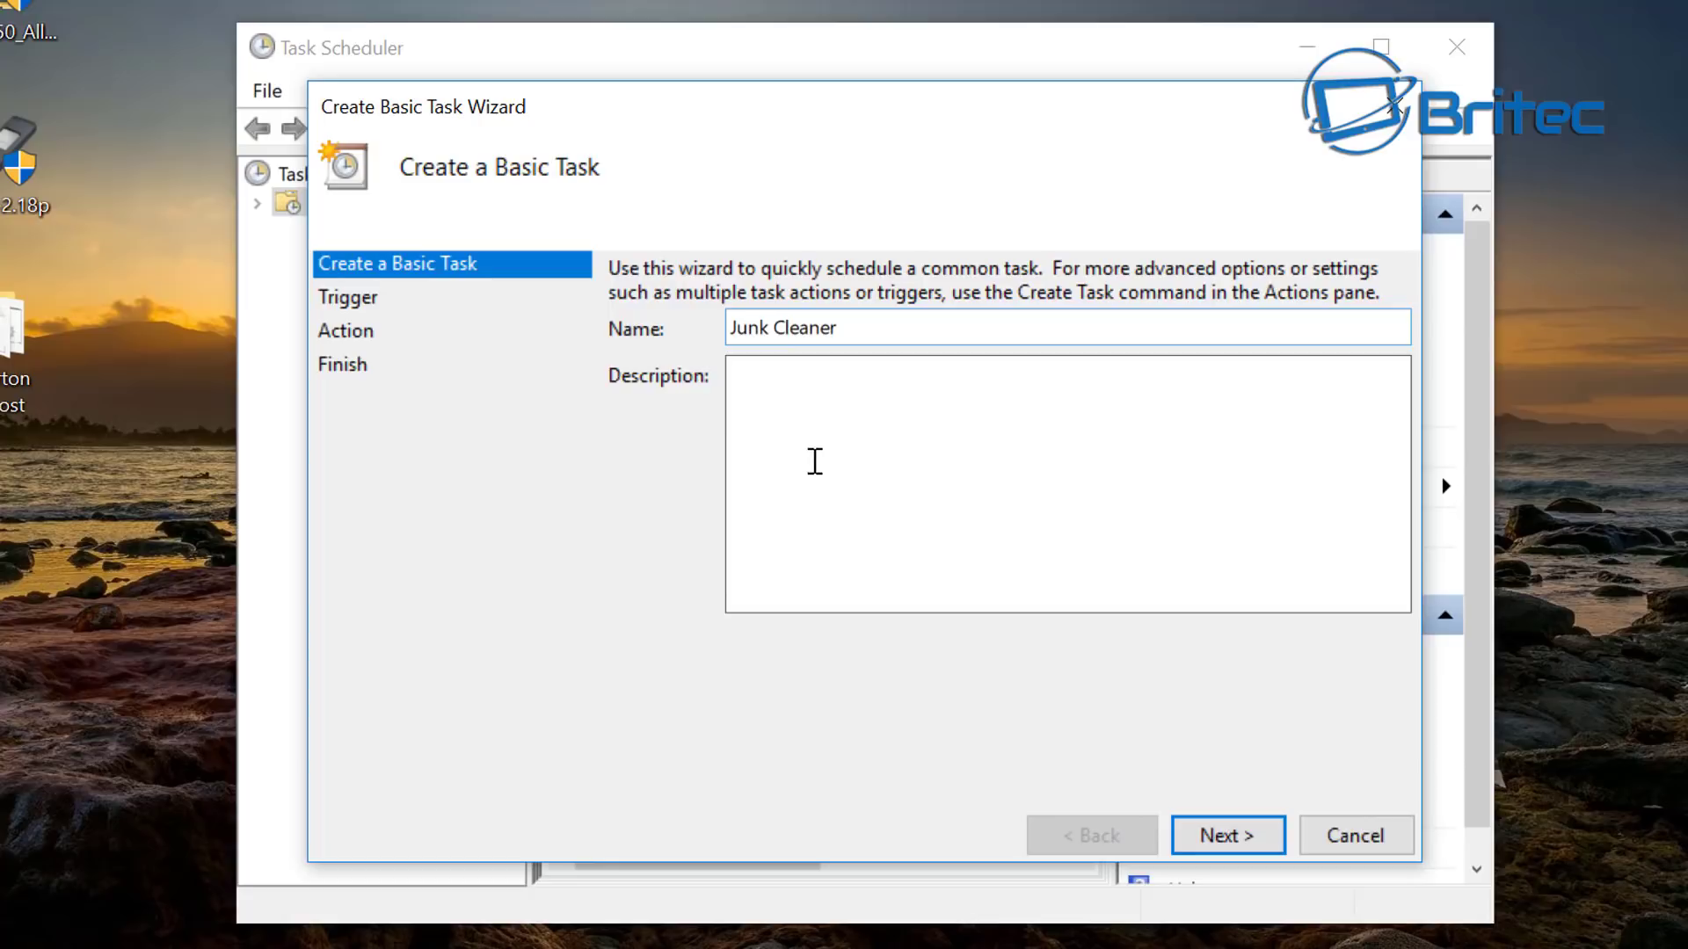
left_click(815, 461)
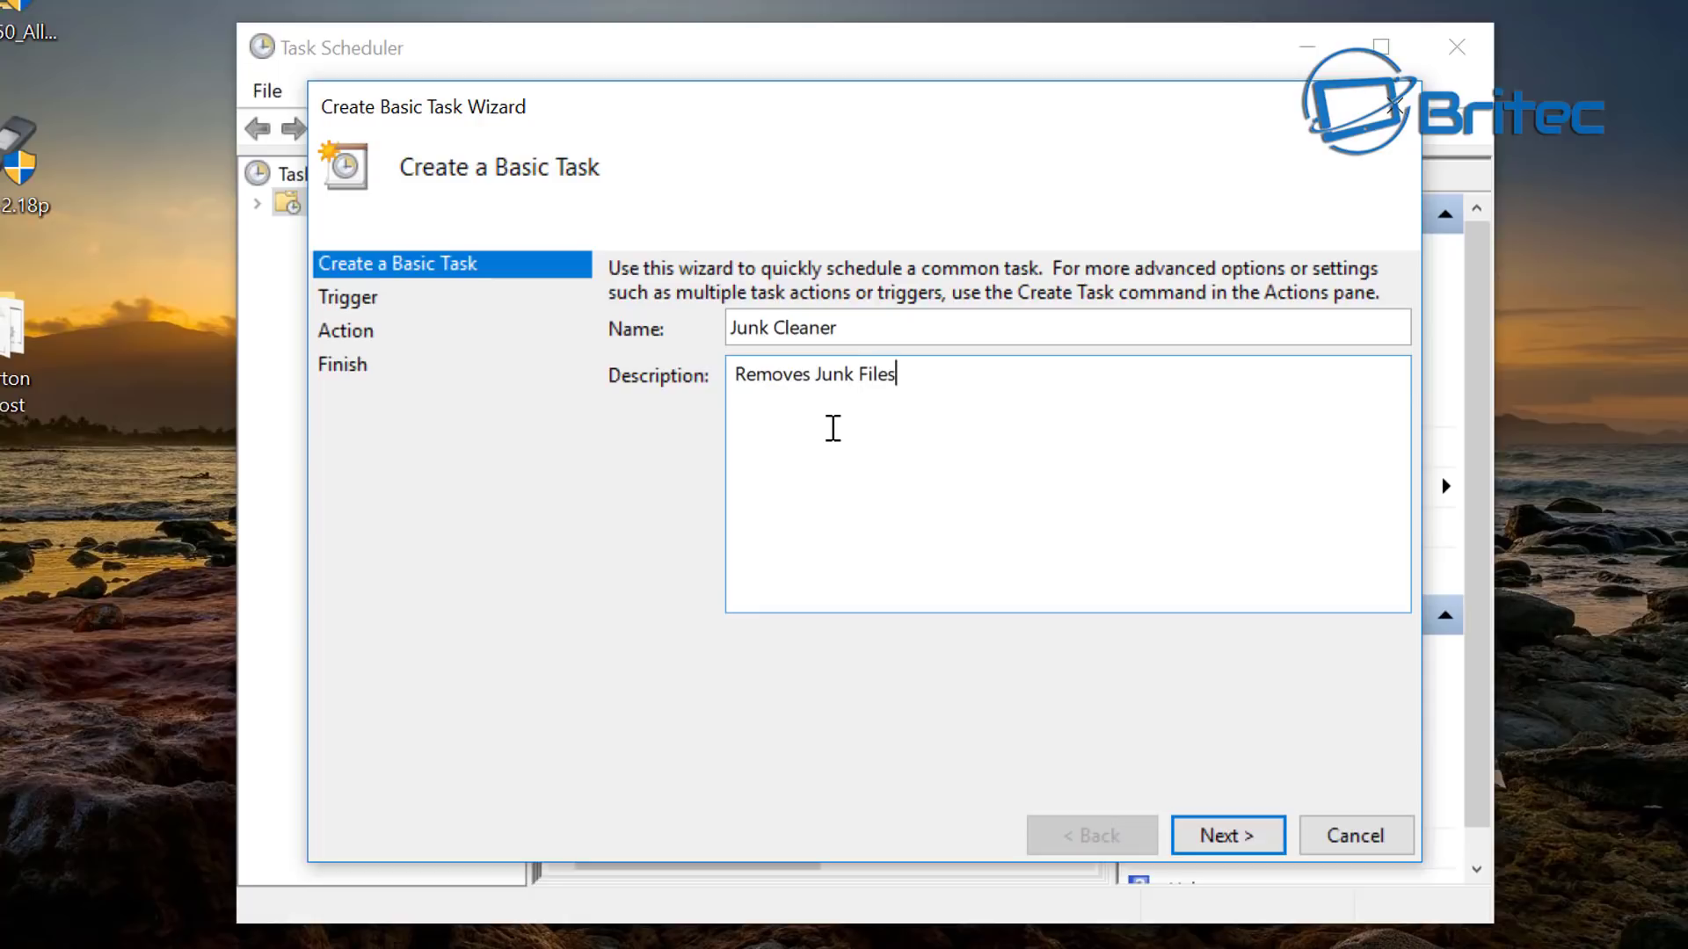
left_click(1230, 834)
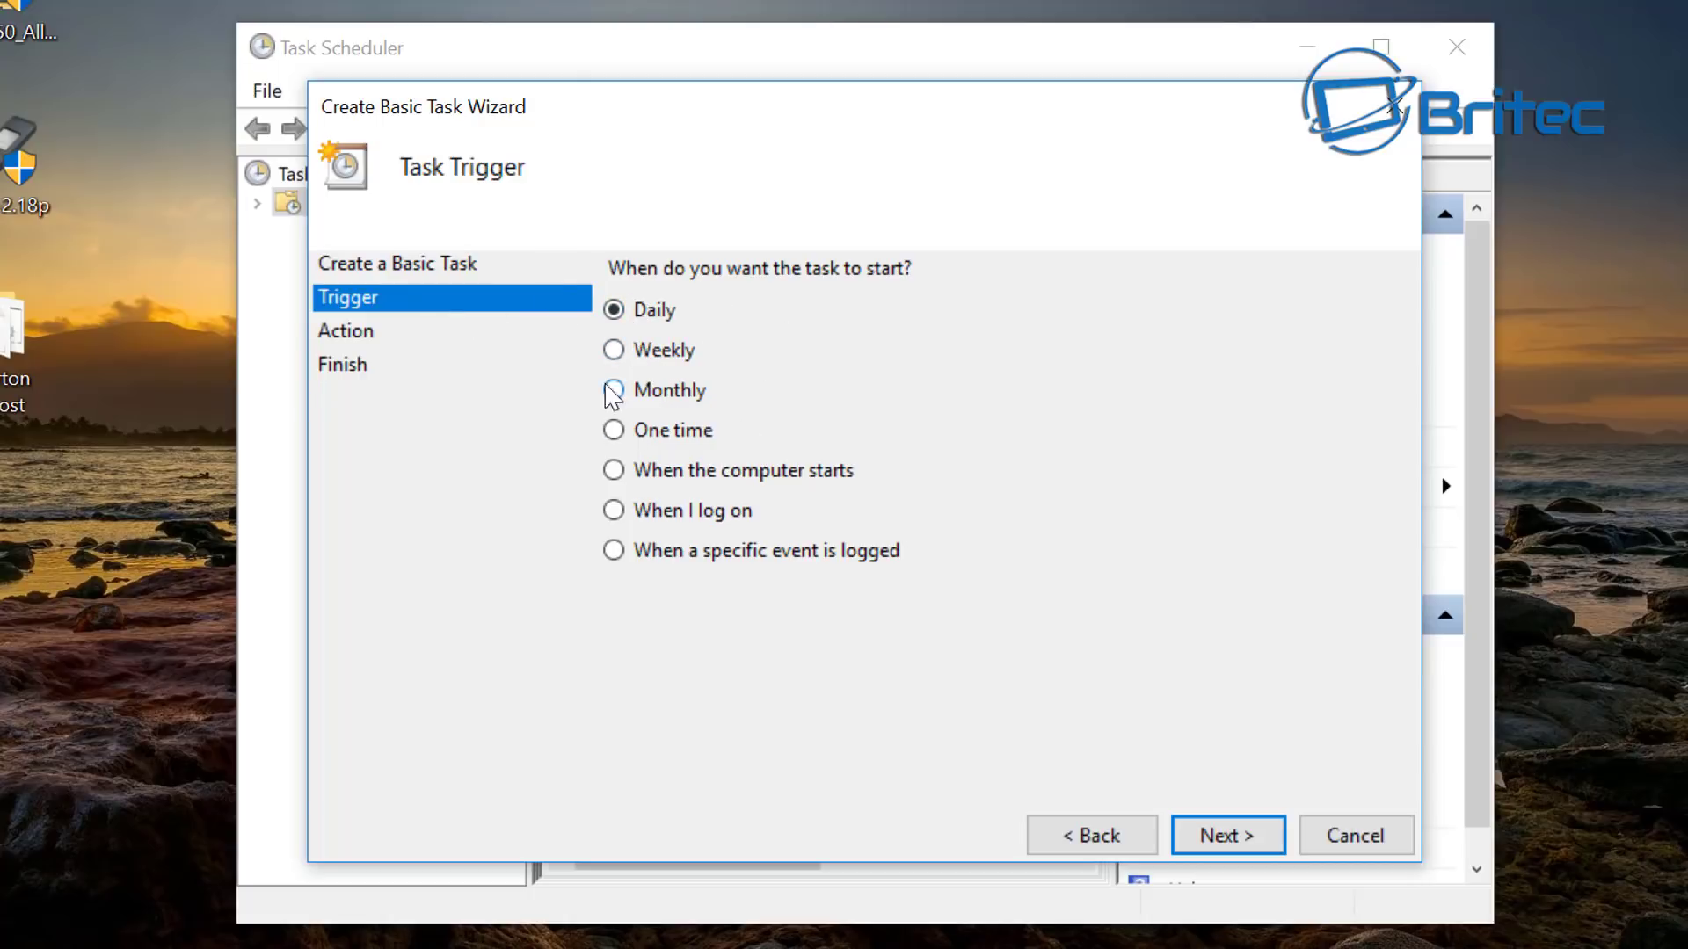
Step: Set a Monthly trigger for all months on days 1 and Last, synchronized across time zones
left_click(613, 390)
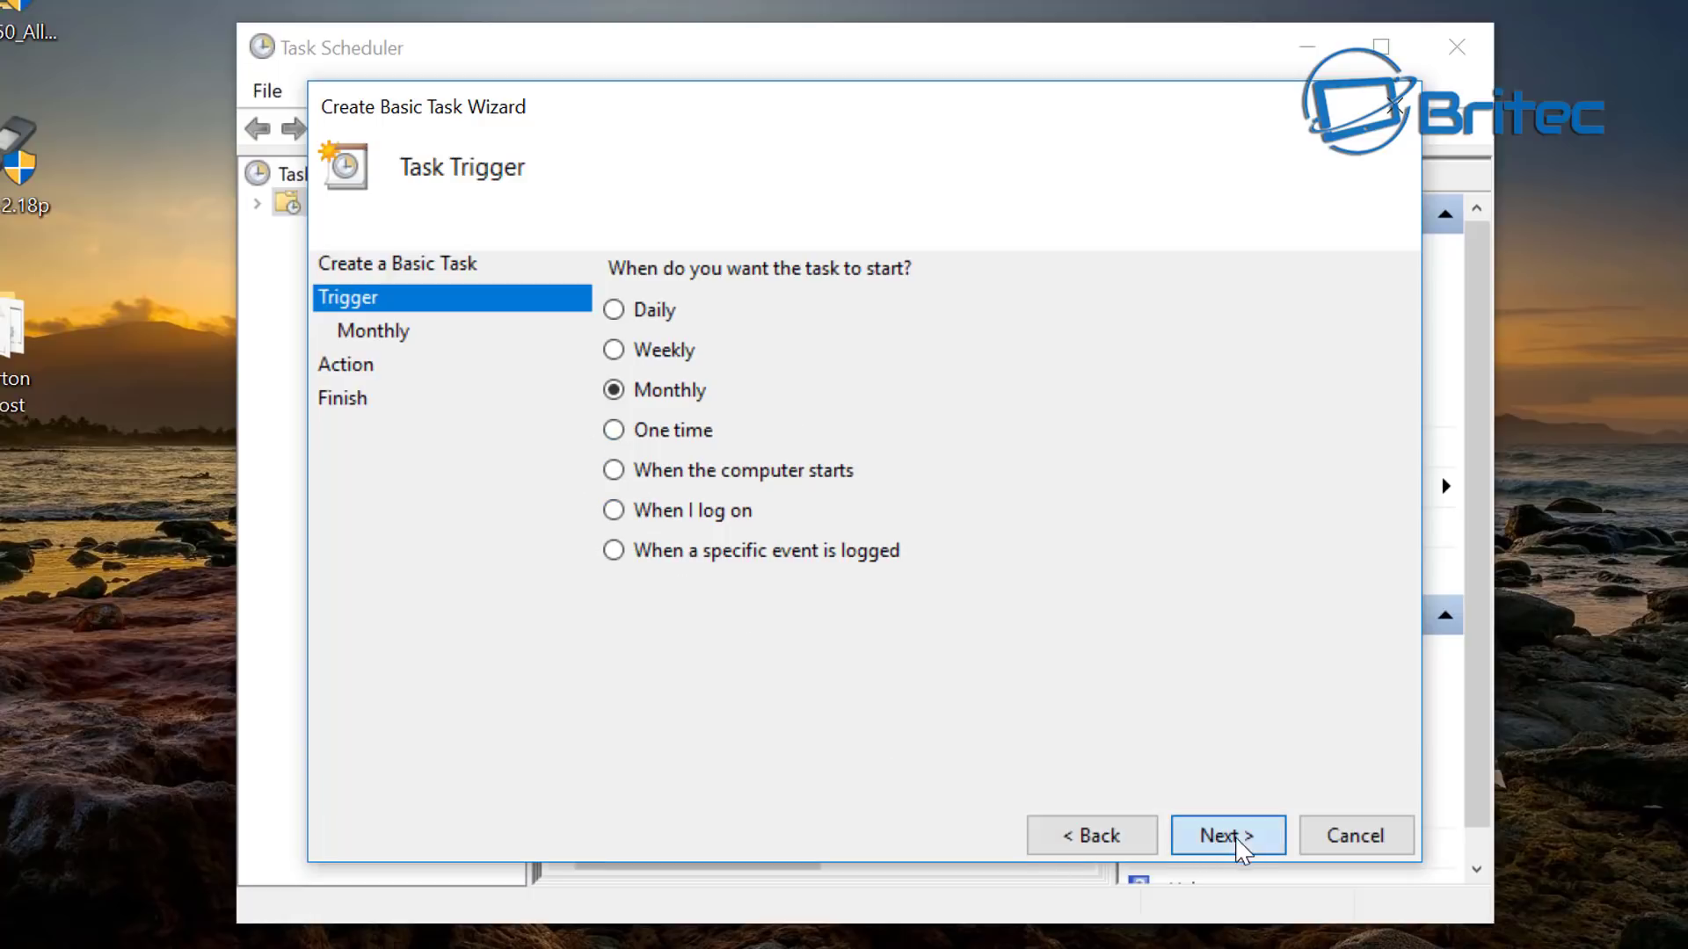
left_click(1230, 837)
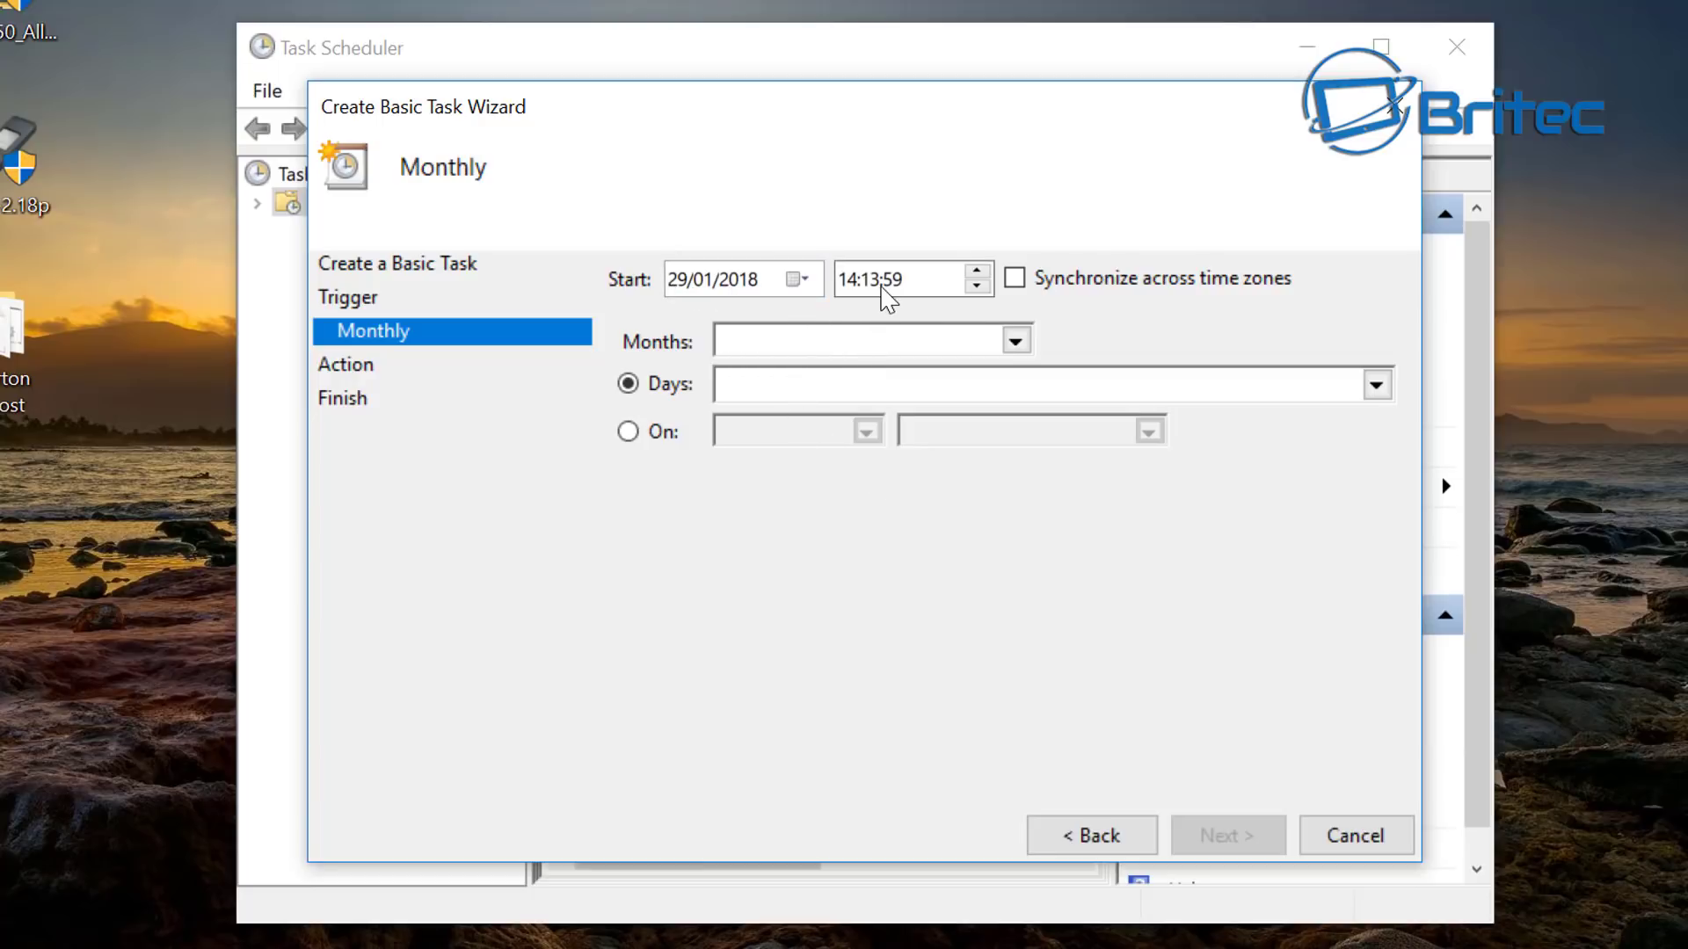
left_click(1015, 278)
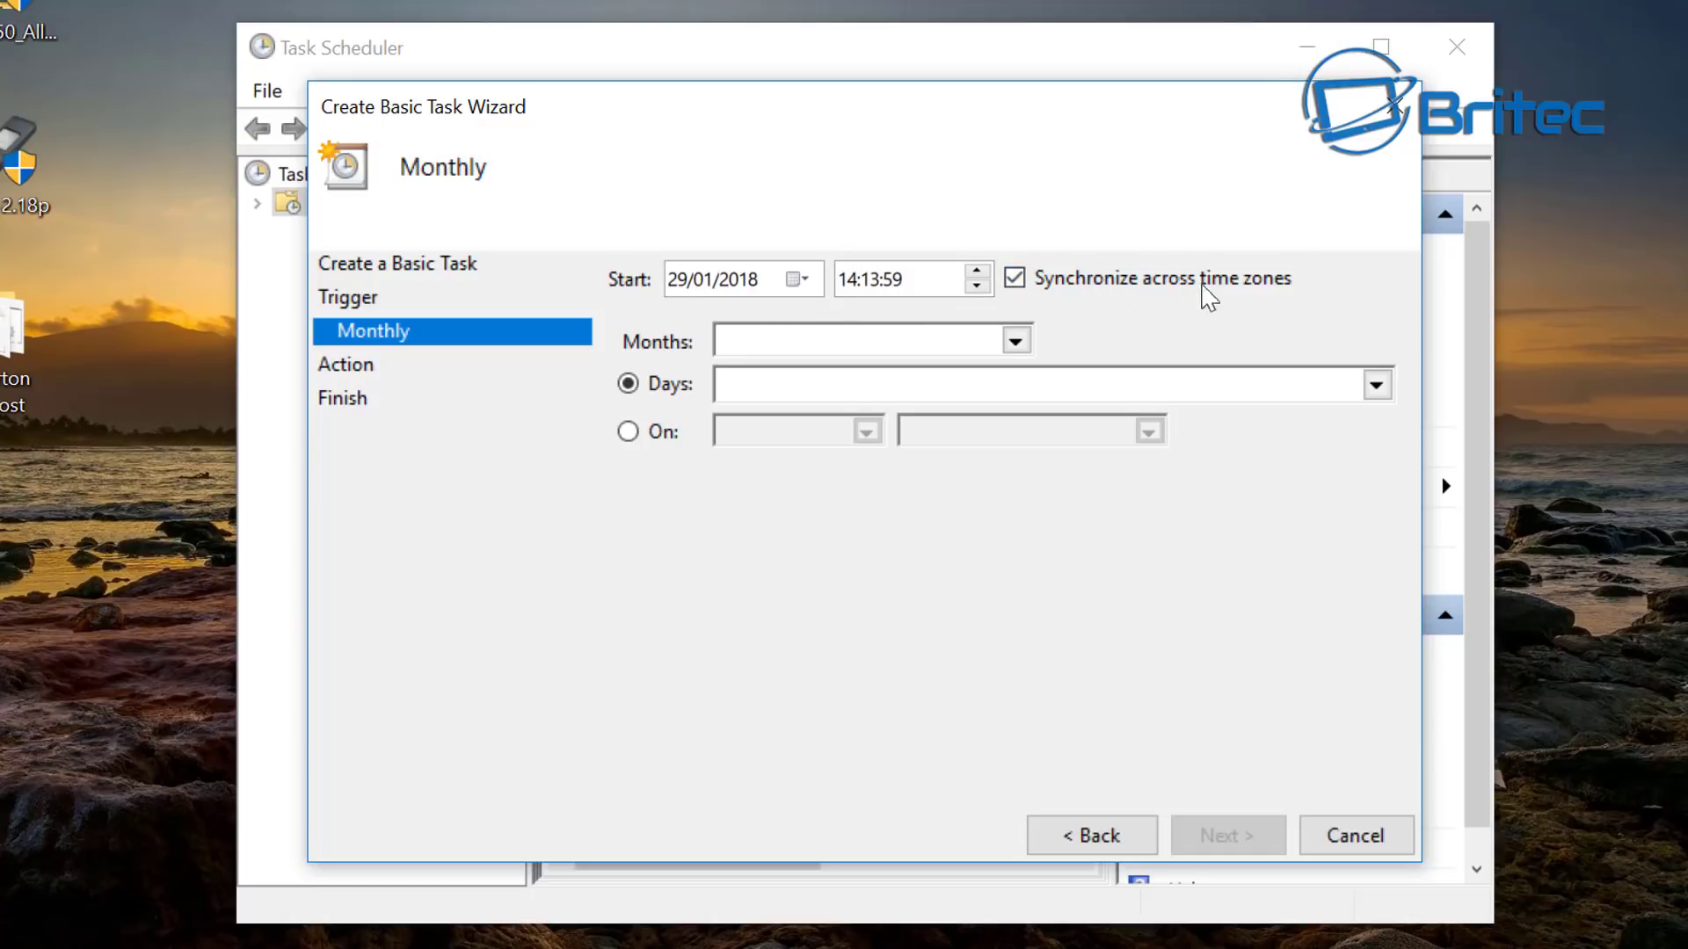
left_click(1015, 341)
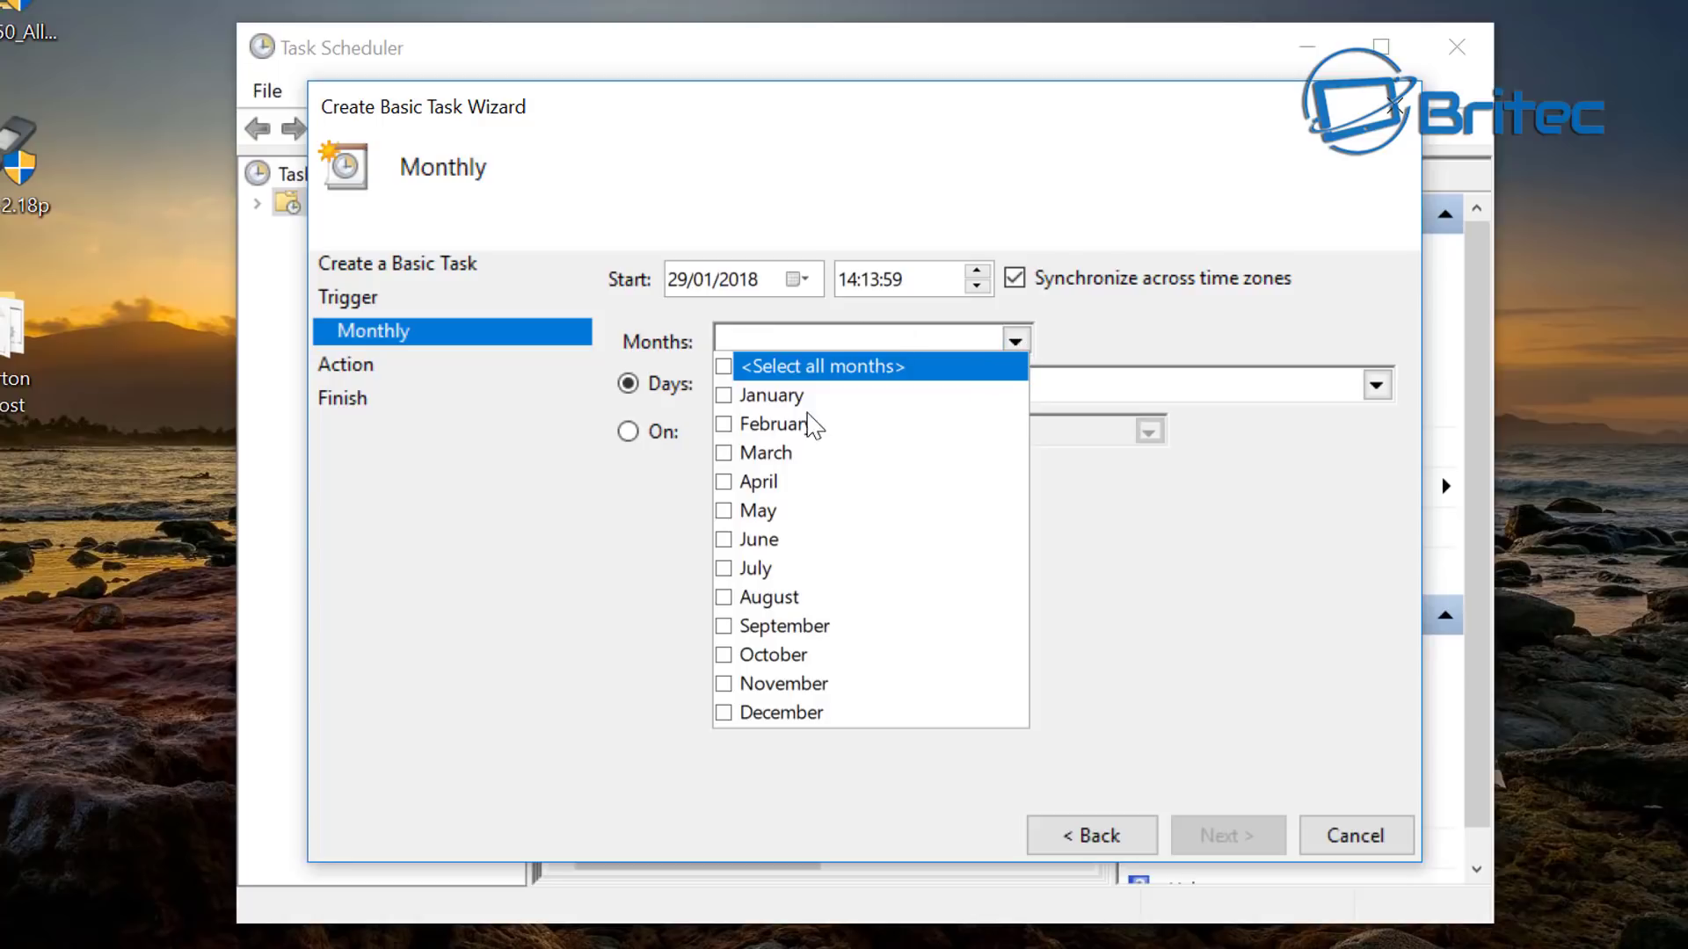
left_click(723, 367)
left_click(647, 613)
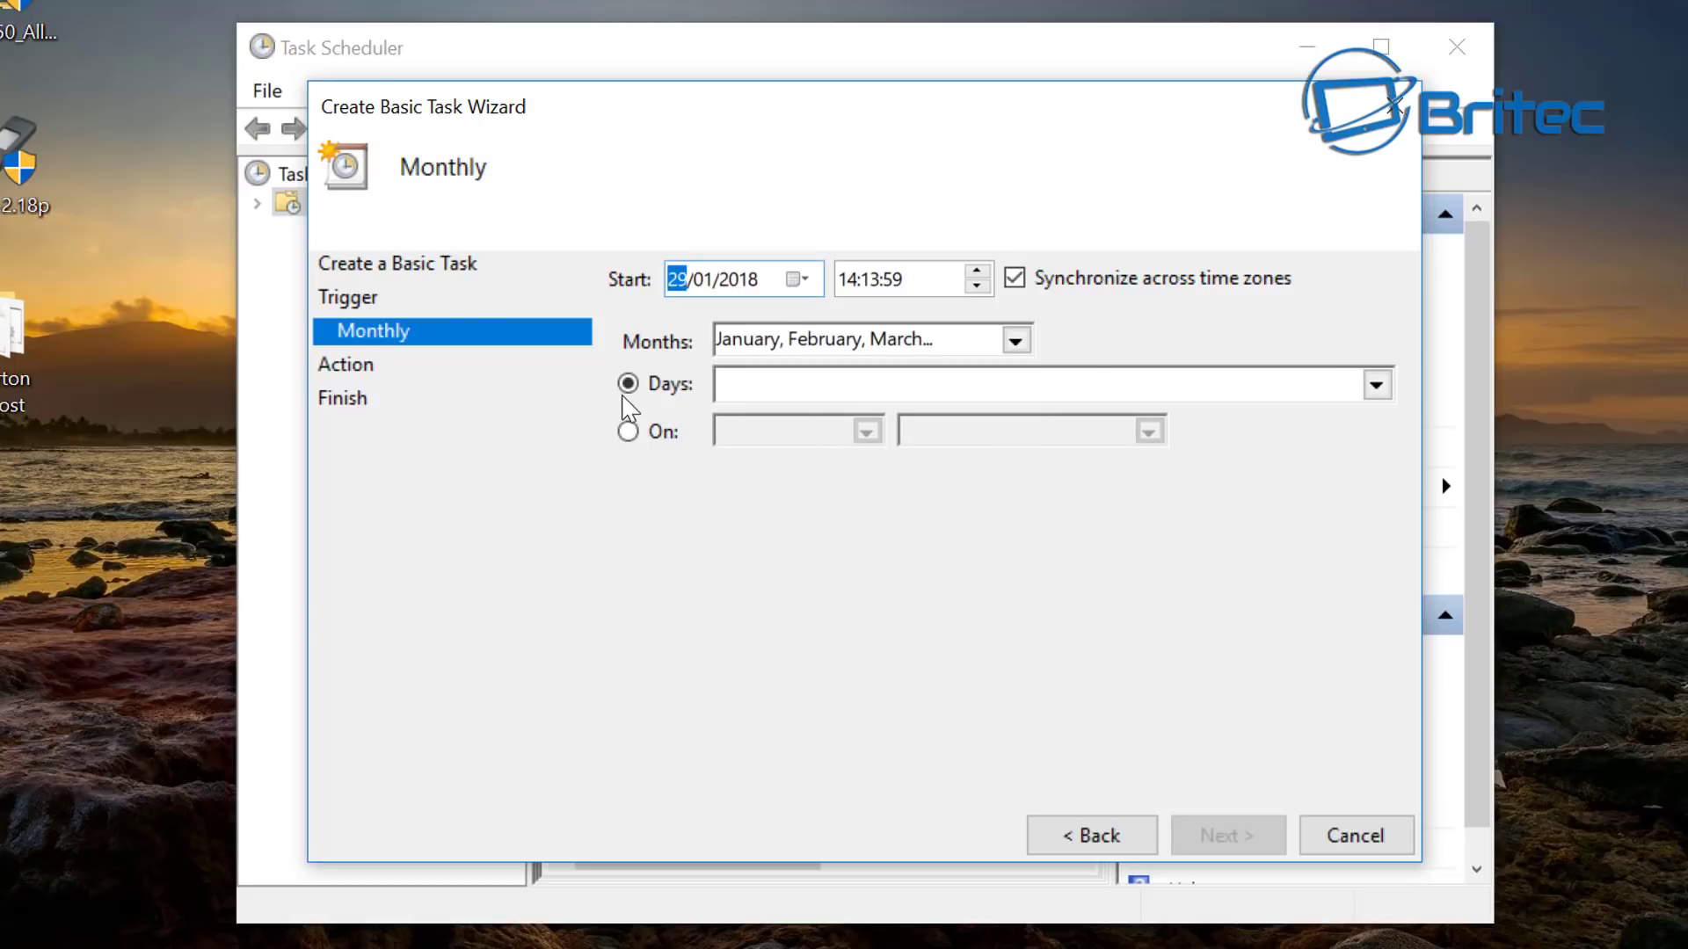
left_click(1376, 385)
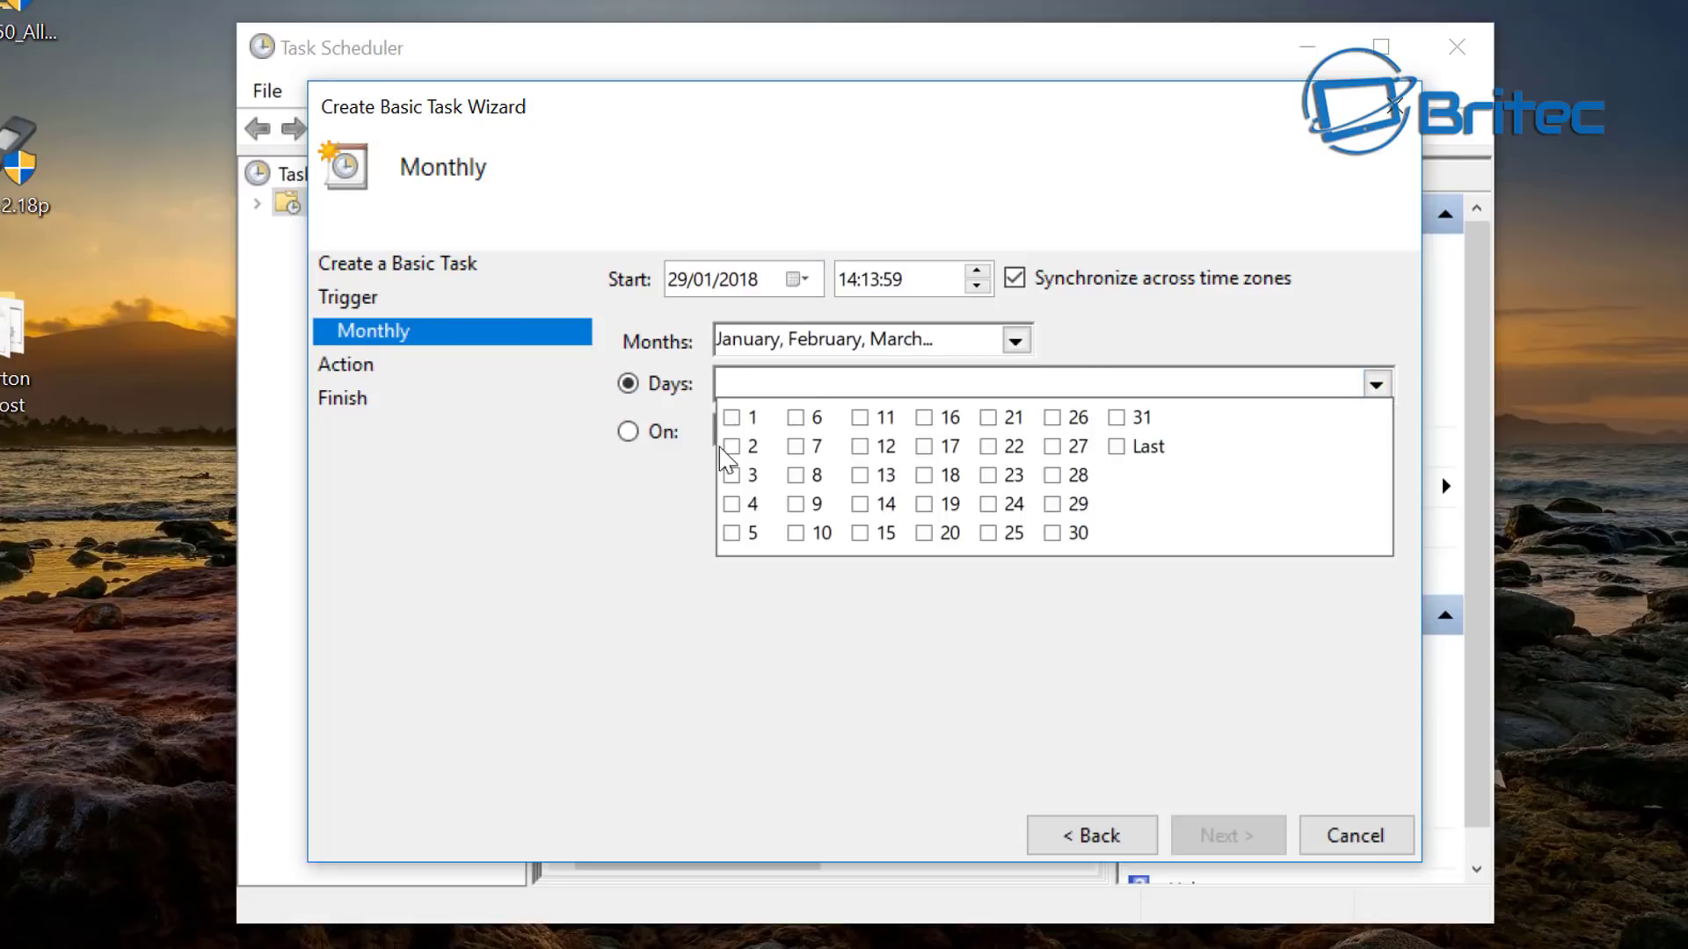
left_click(730, 417)
left_click(1117, 447)
left_click(923, 659)
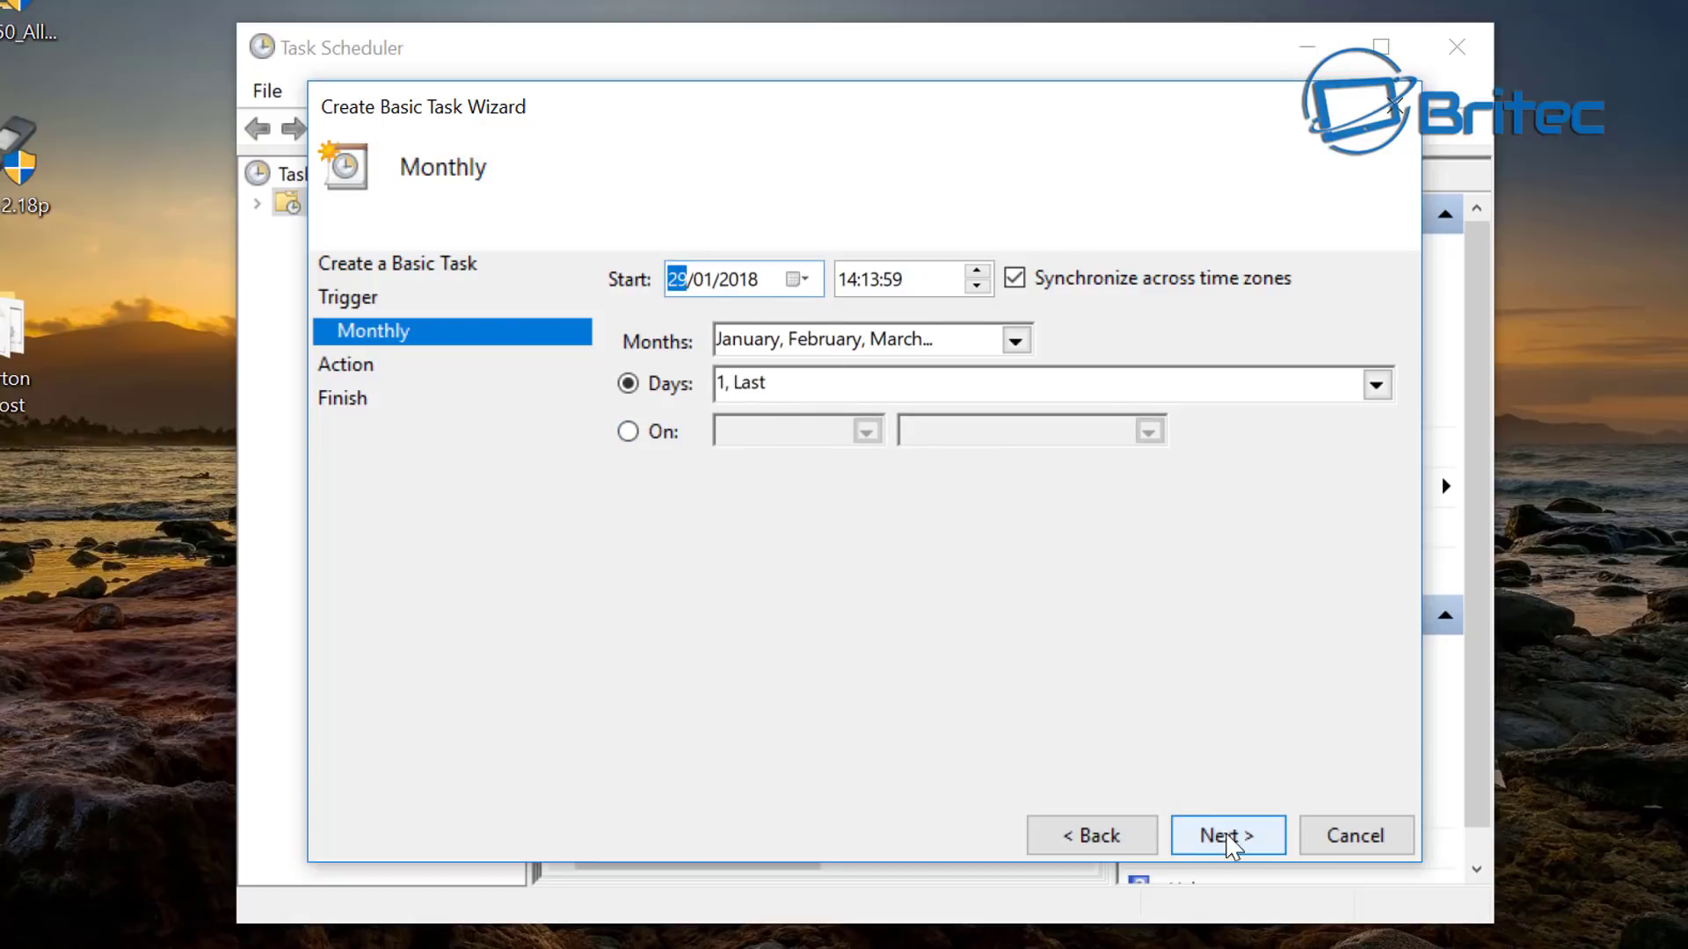
Step: Keep Start a program as the task's action and bring up the program file browser
left_click(1228, 837)
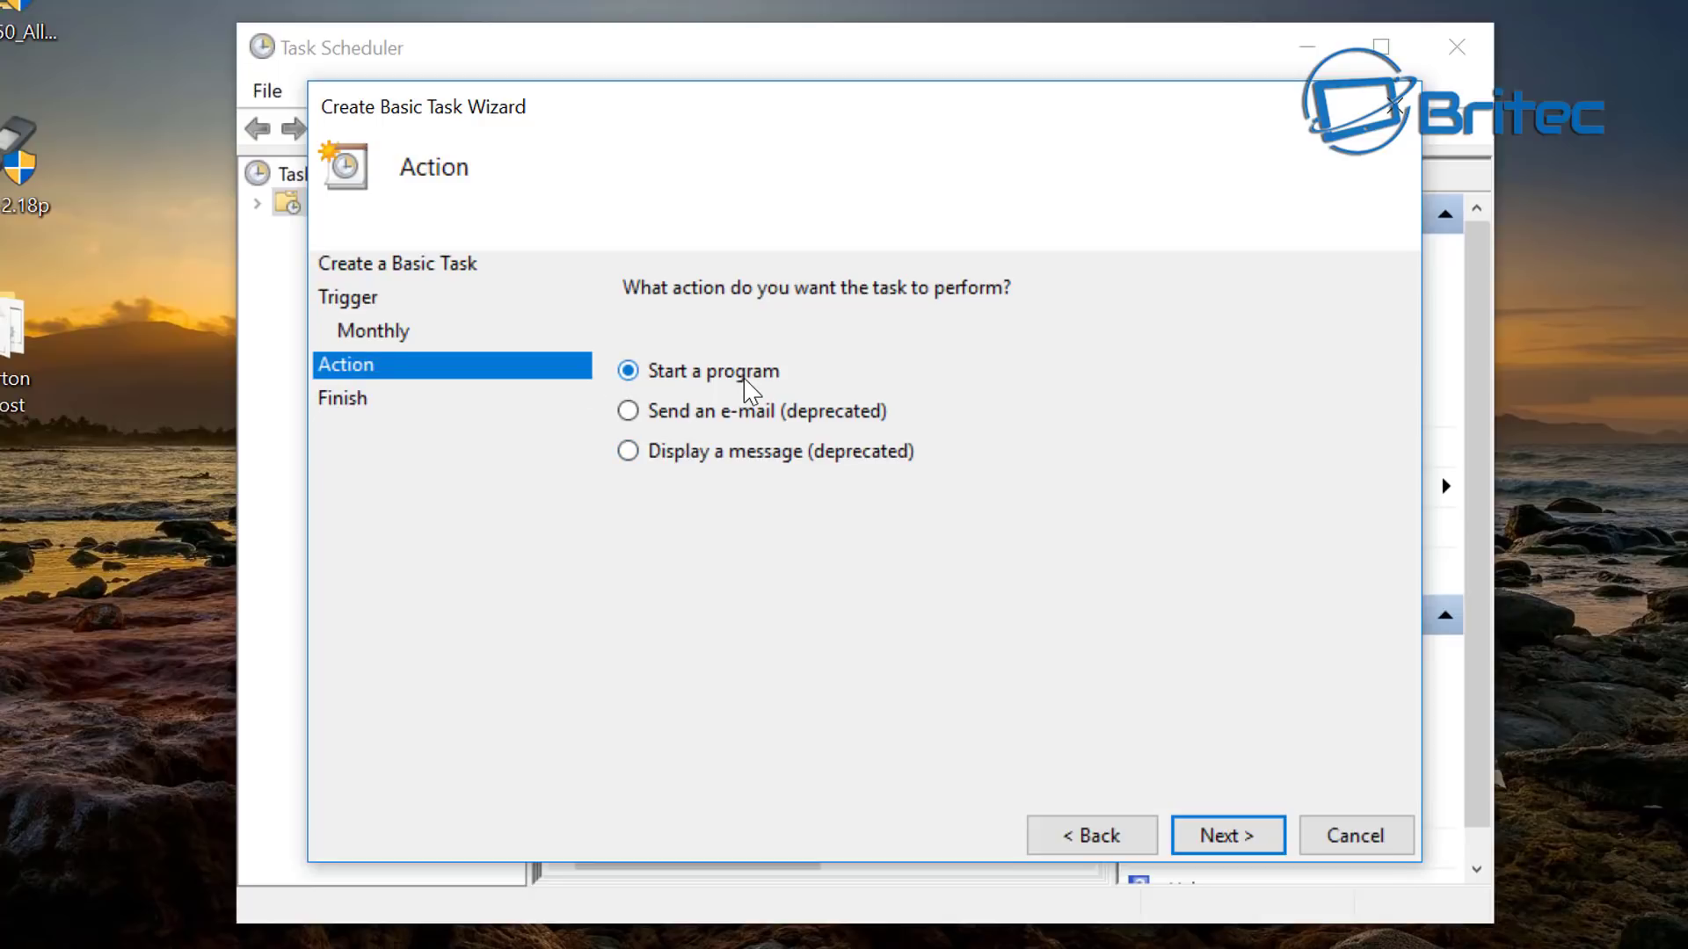
left_click(1252, 846)
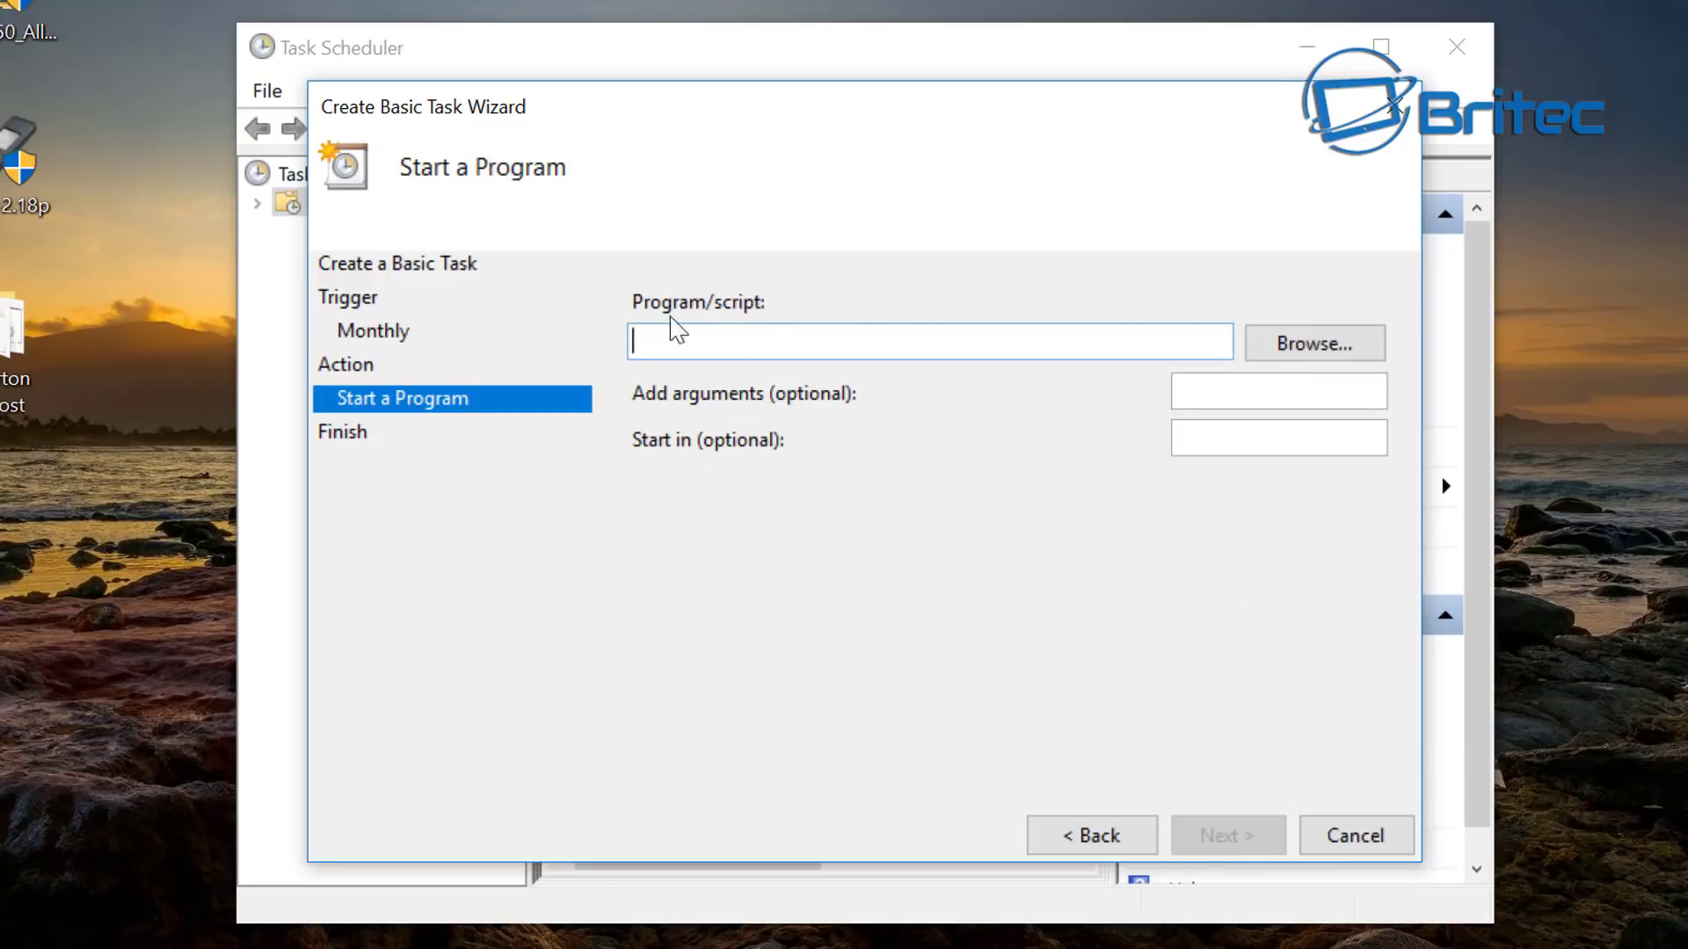
left_click(1330, 352)
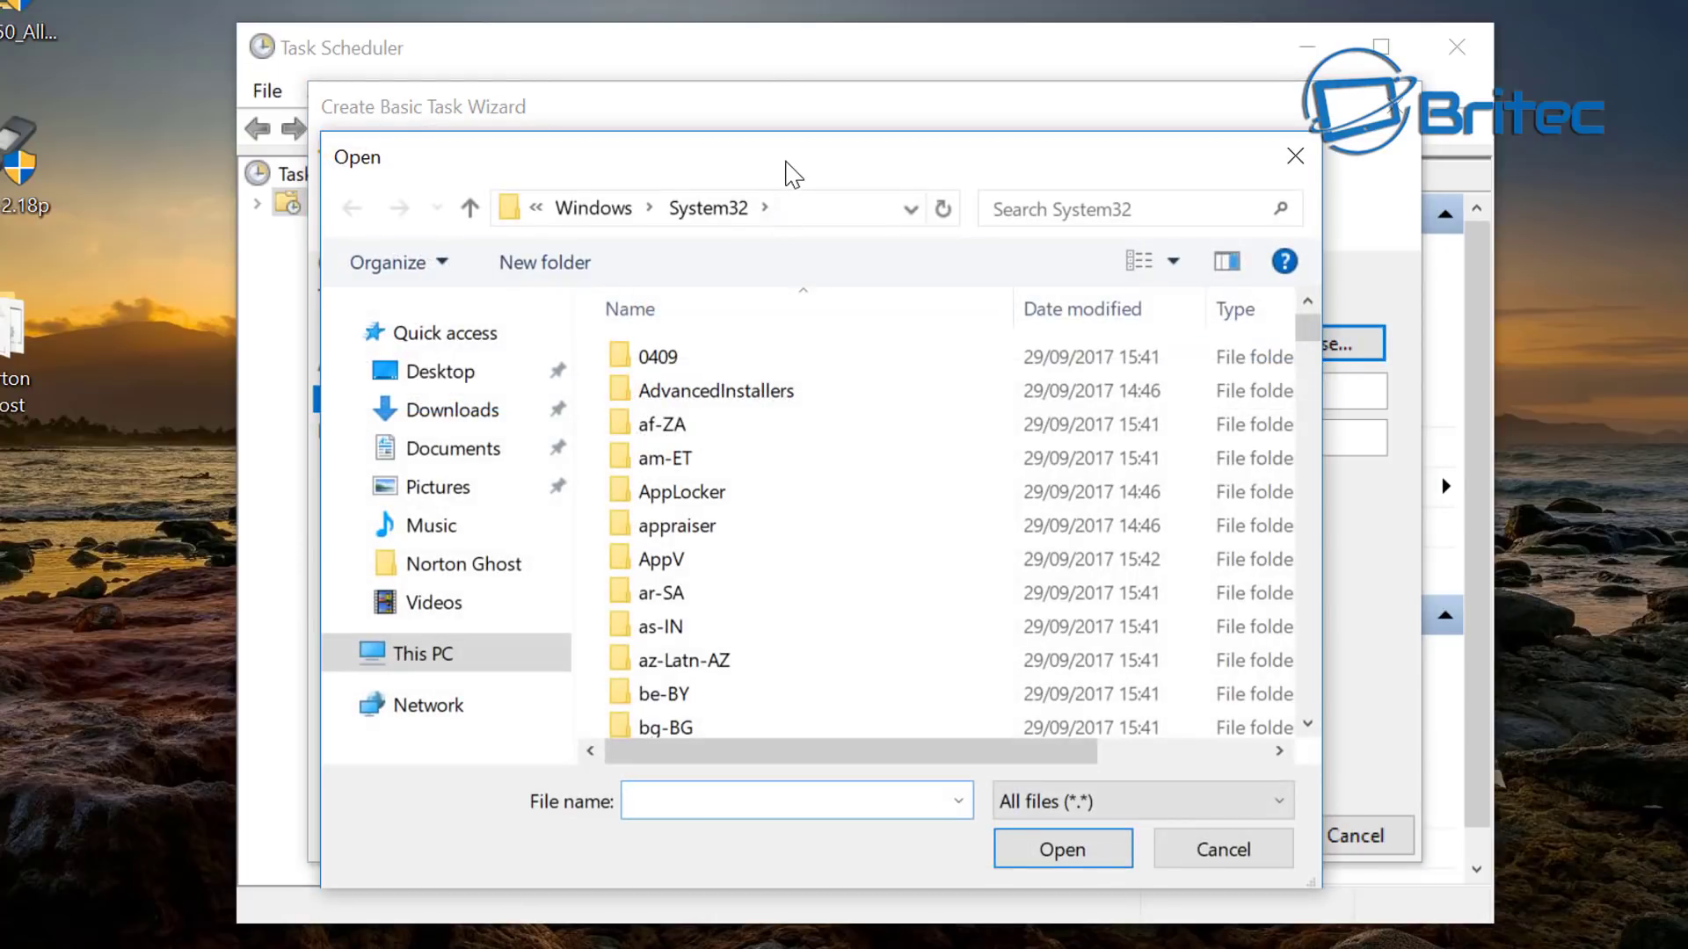
left_click_drag(785, 160, 817, 127)
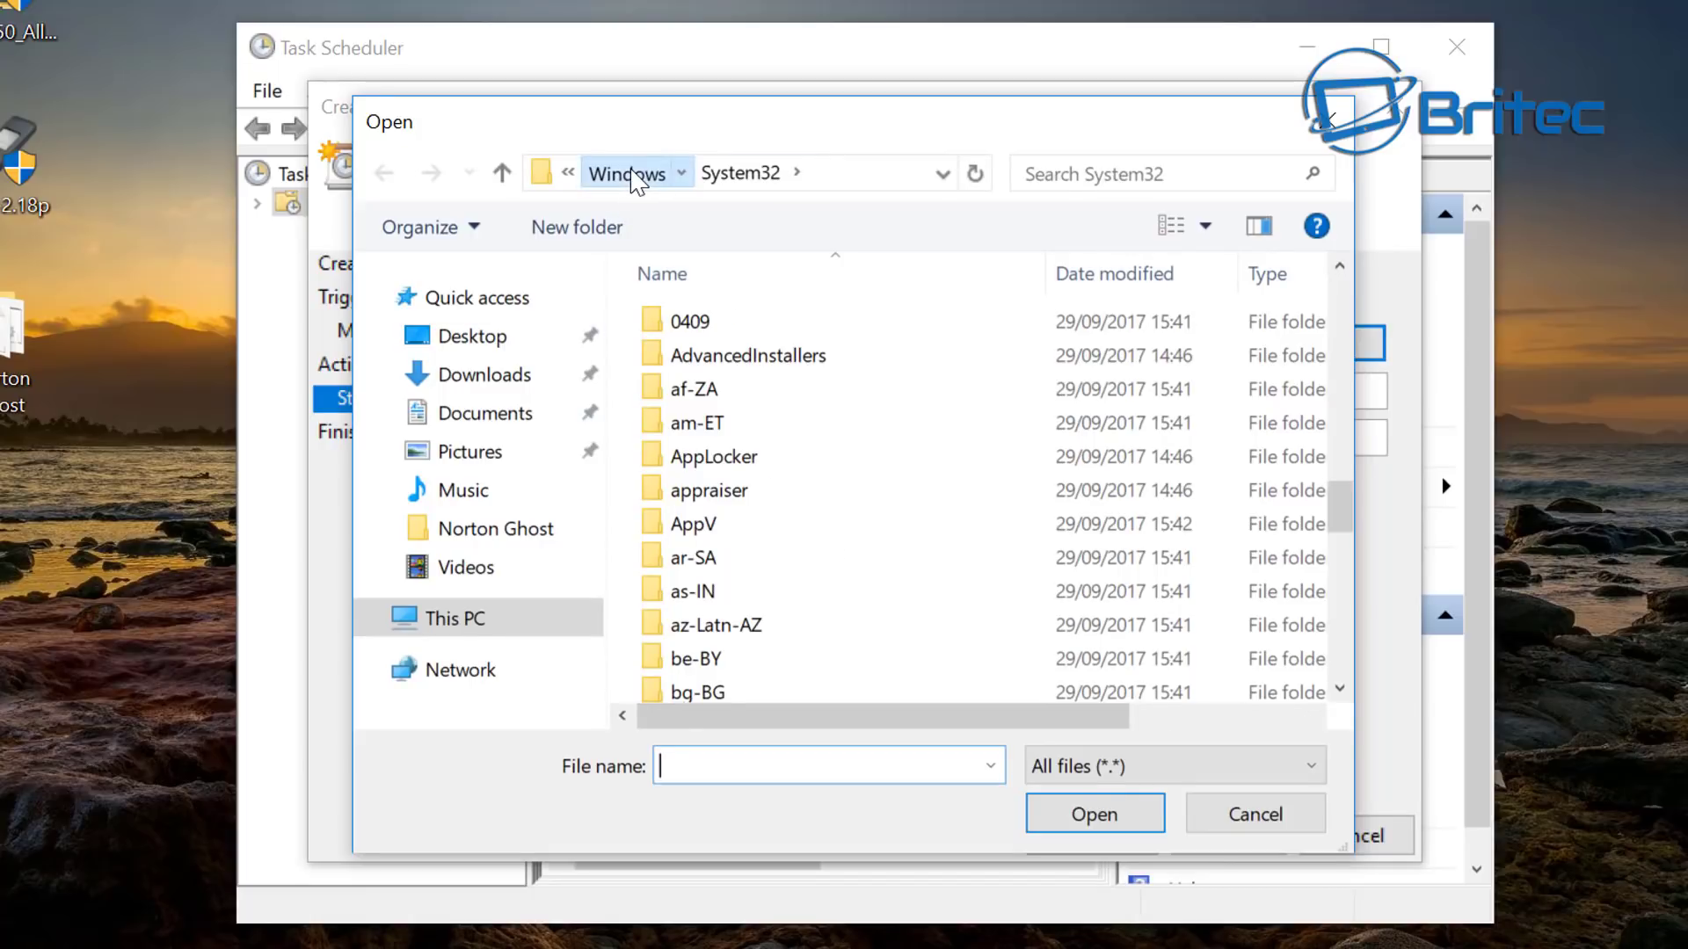
Step: Navigate to C:\Windows\System32 and select cleanmgr.exe as the program
left_click(633, 172)
scroll(774, 545, "down", 2)
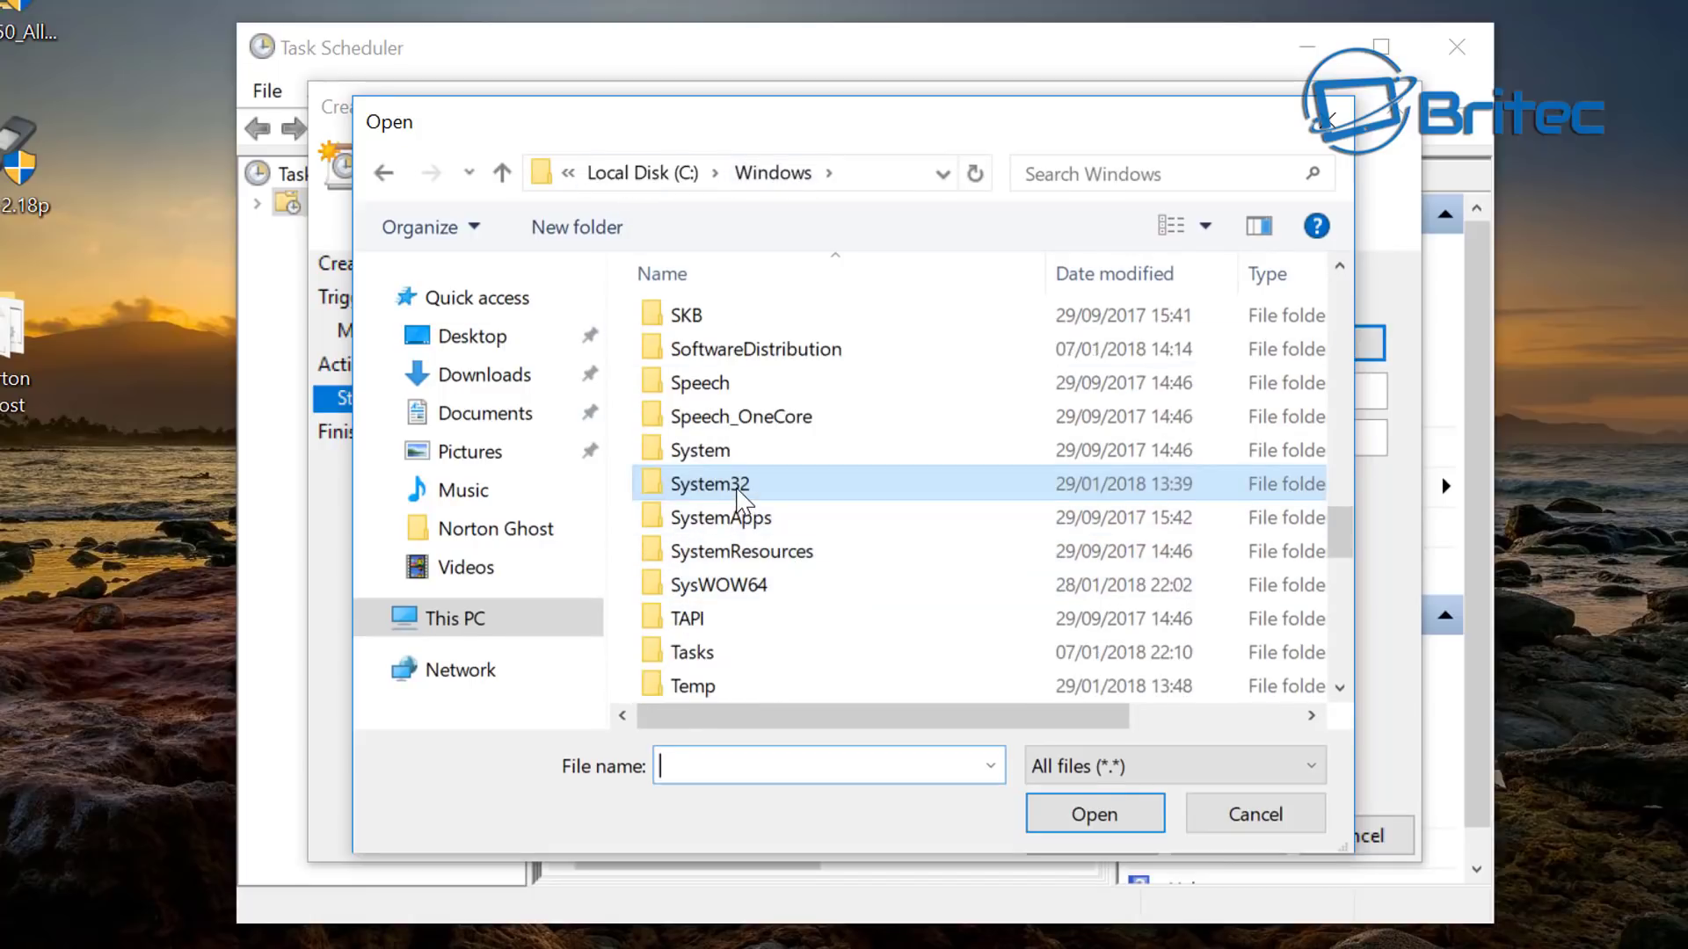
double_click(730, 484)
scroll(791, 527, "down", 4)
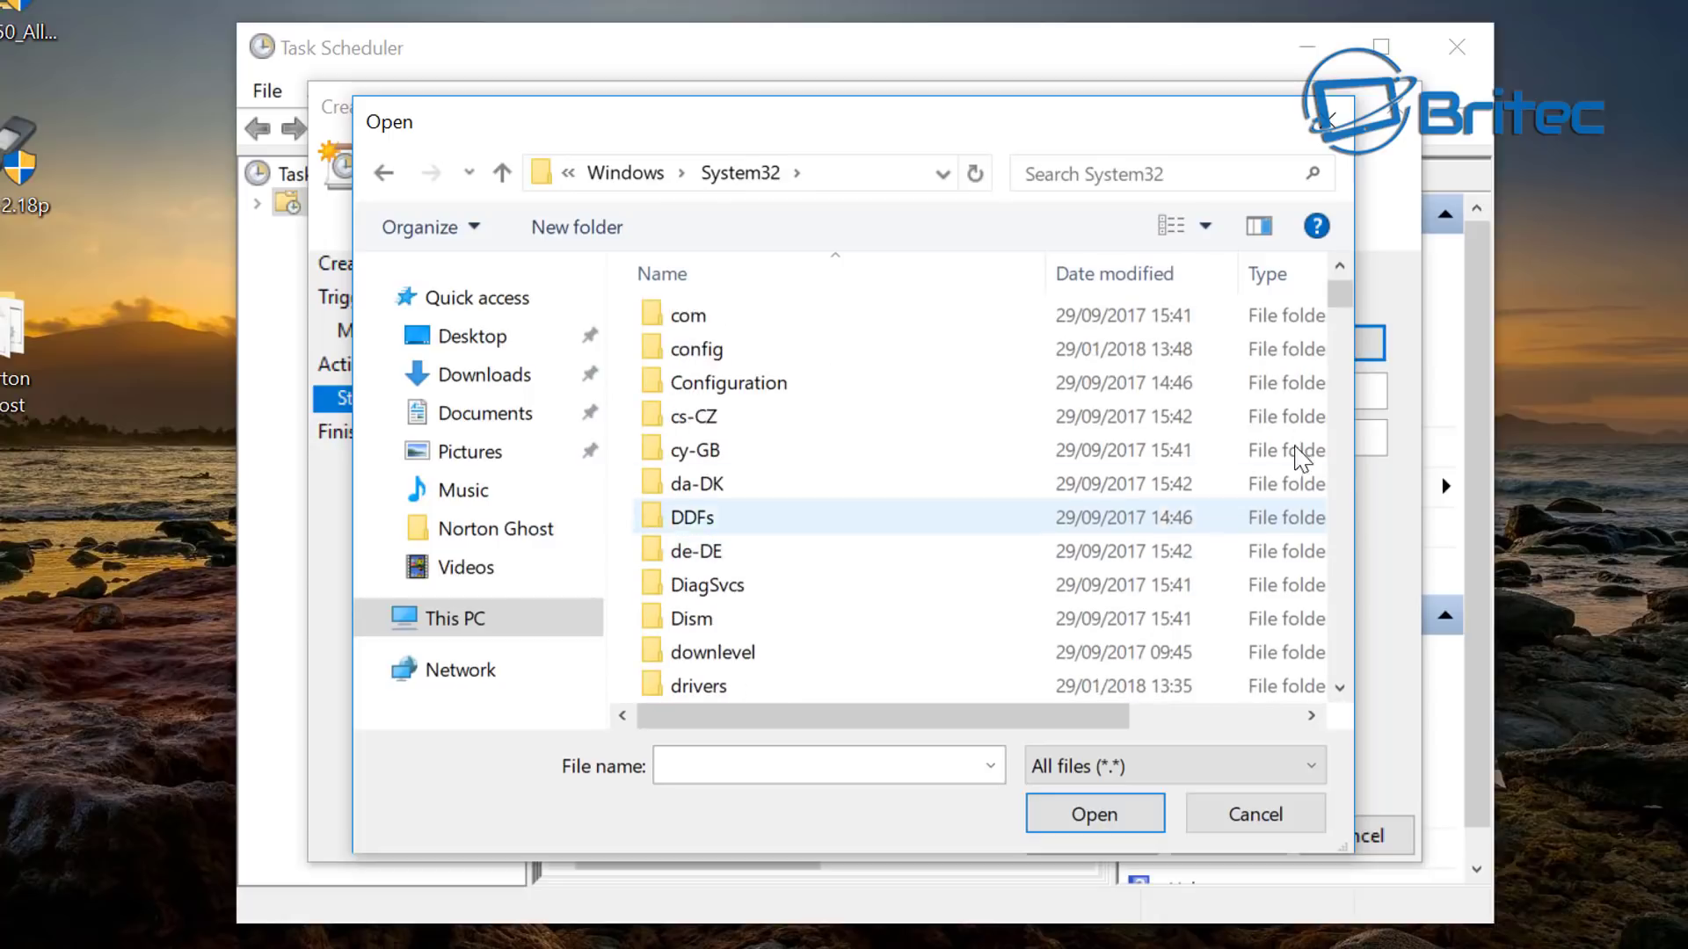
scroll(818, 538, "down", 4)
left_click_drag(1343, 308, 1332, 367)
scroll(1068, 492, "up", 13)
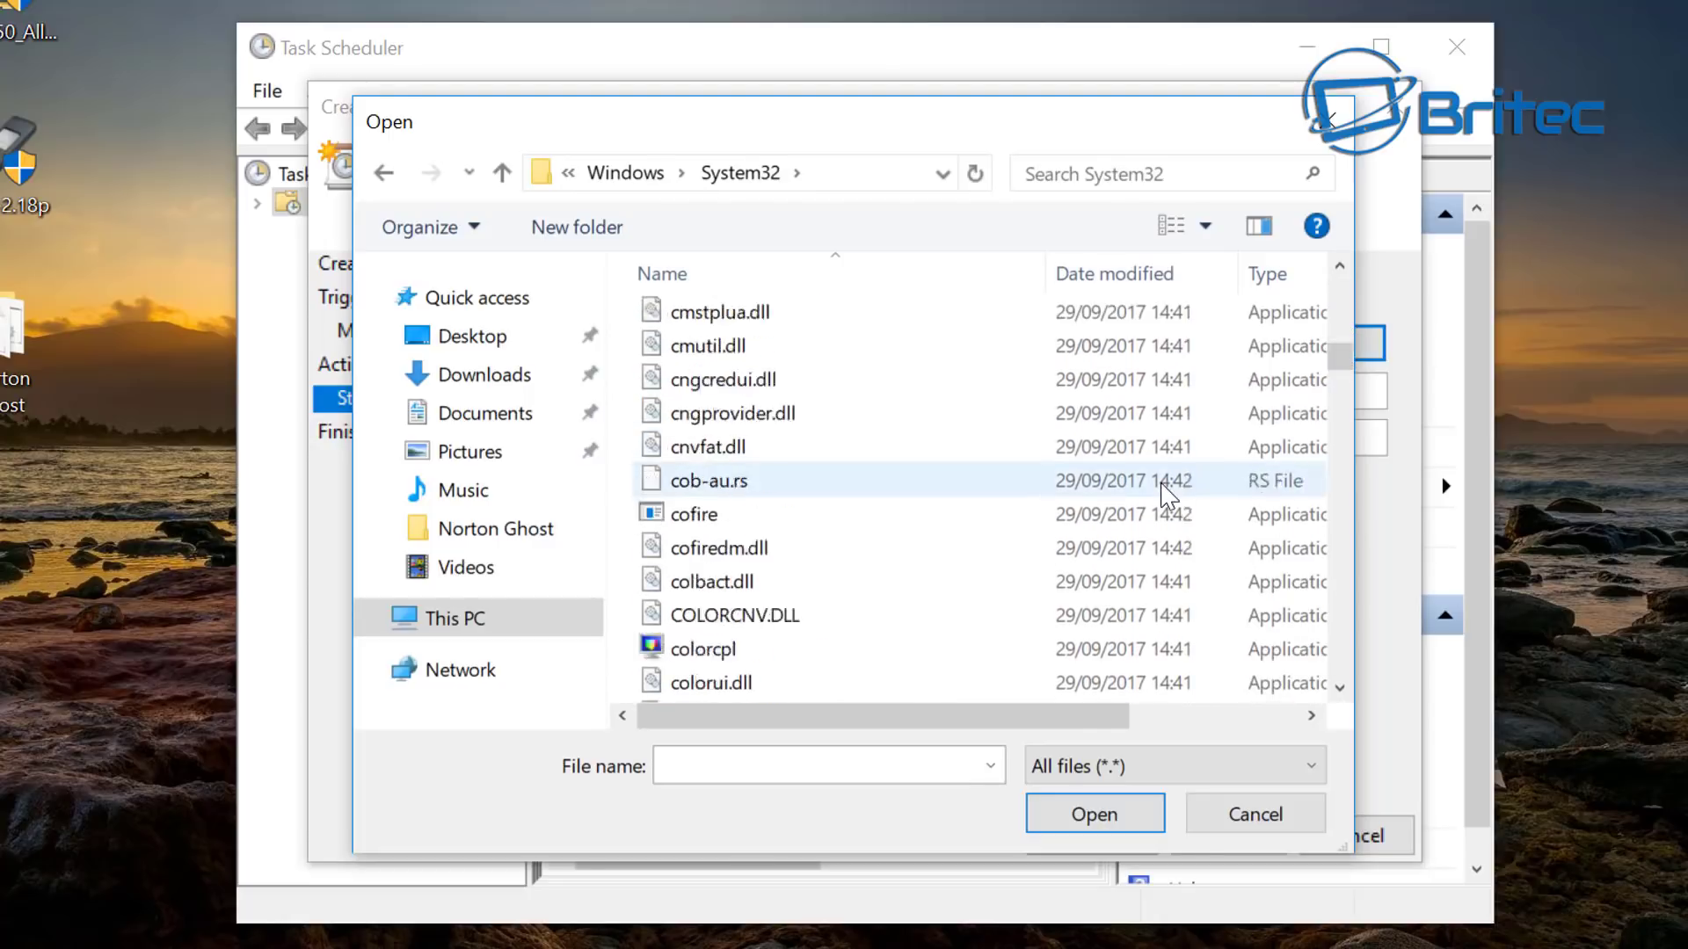
scroll(1027, 556, "up", 4)
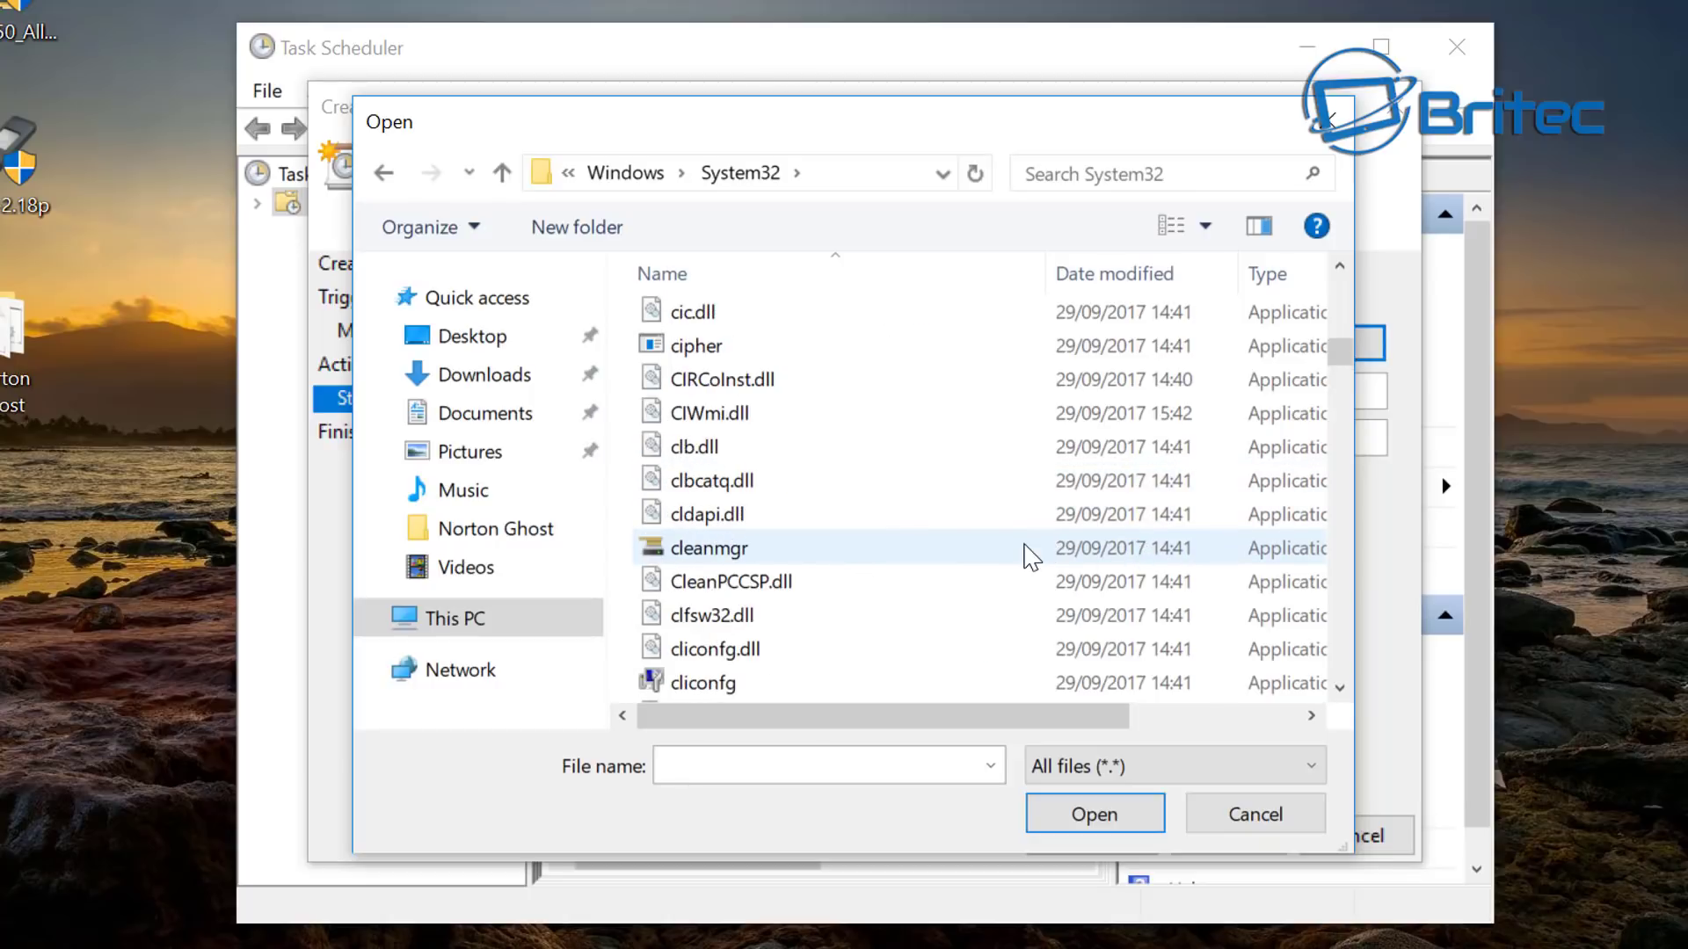
left_click(737, 554)
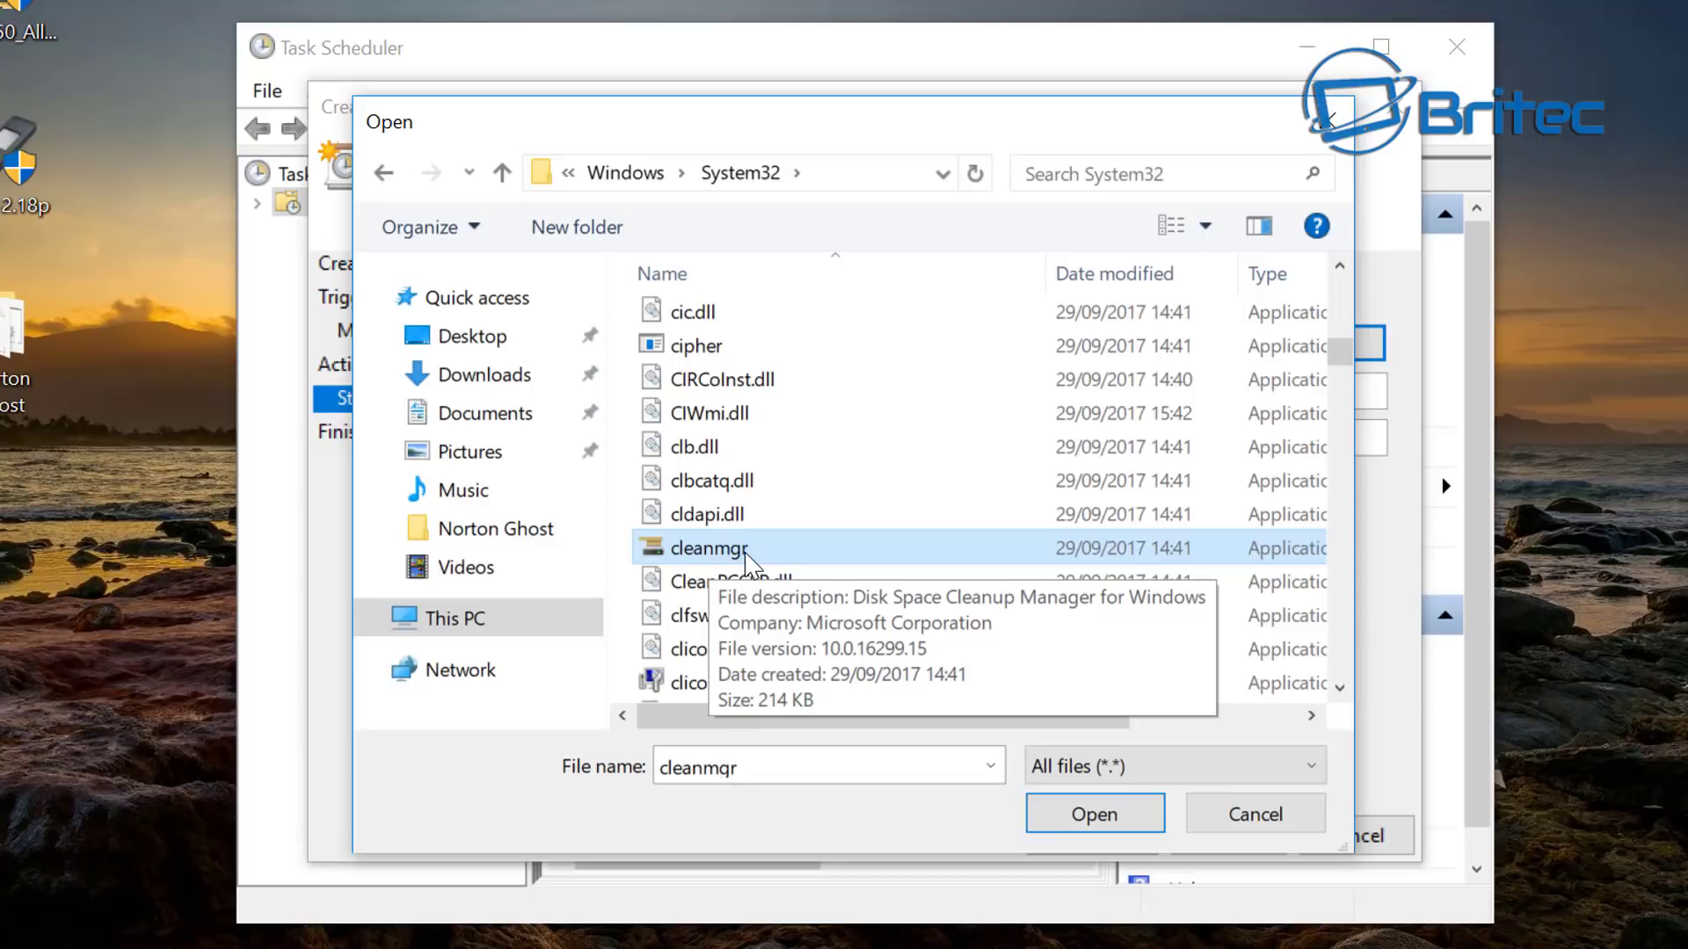
left_click(1093, 814)
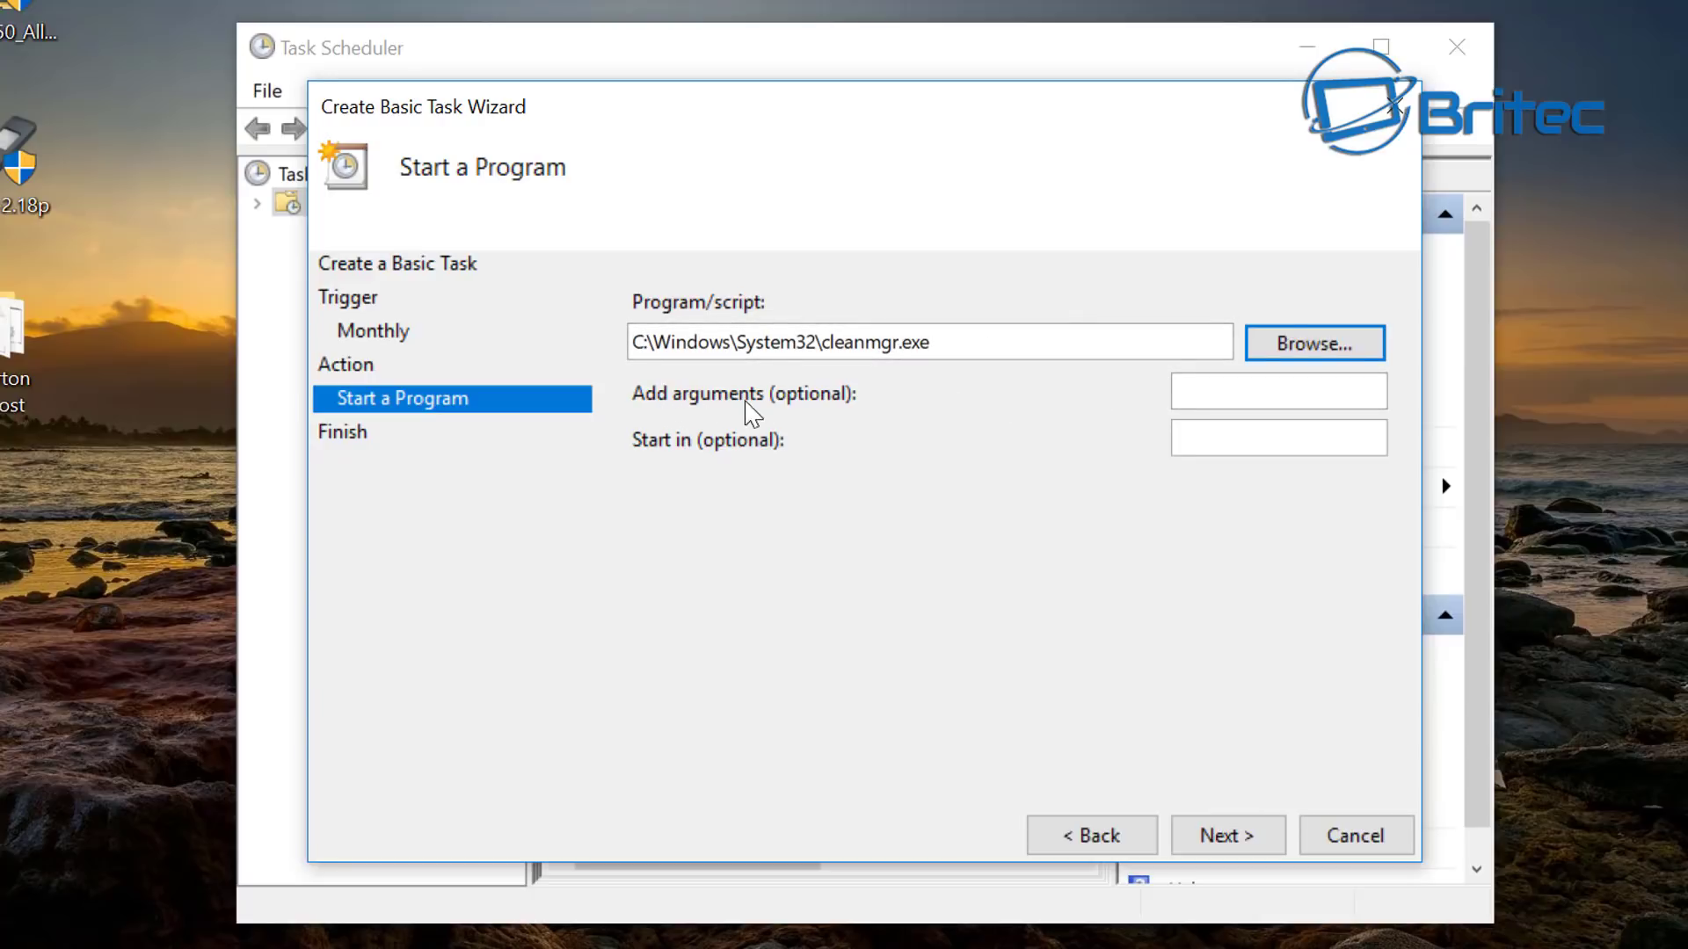
Step: Paste /SAGERUN:112 into Add arguments and advance to the Summary page
left_click(1188, 393)
right_click(1188, 393)
left_click(1249, 534)
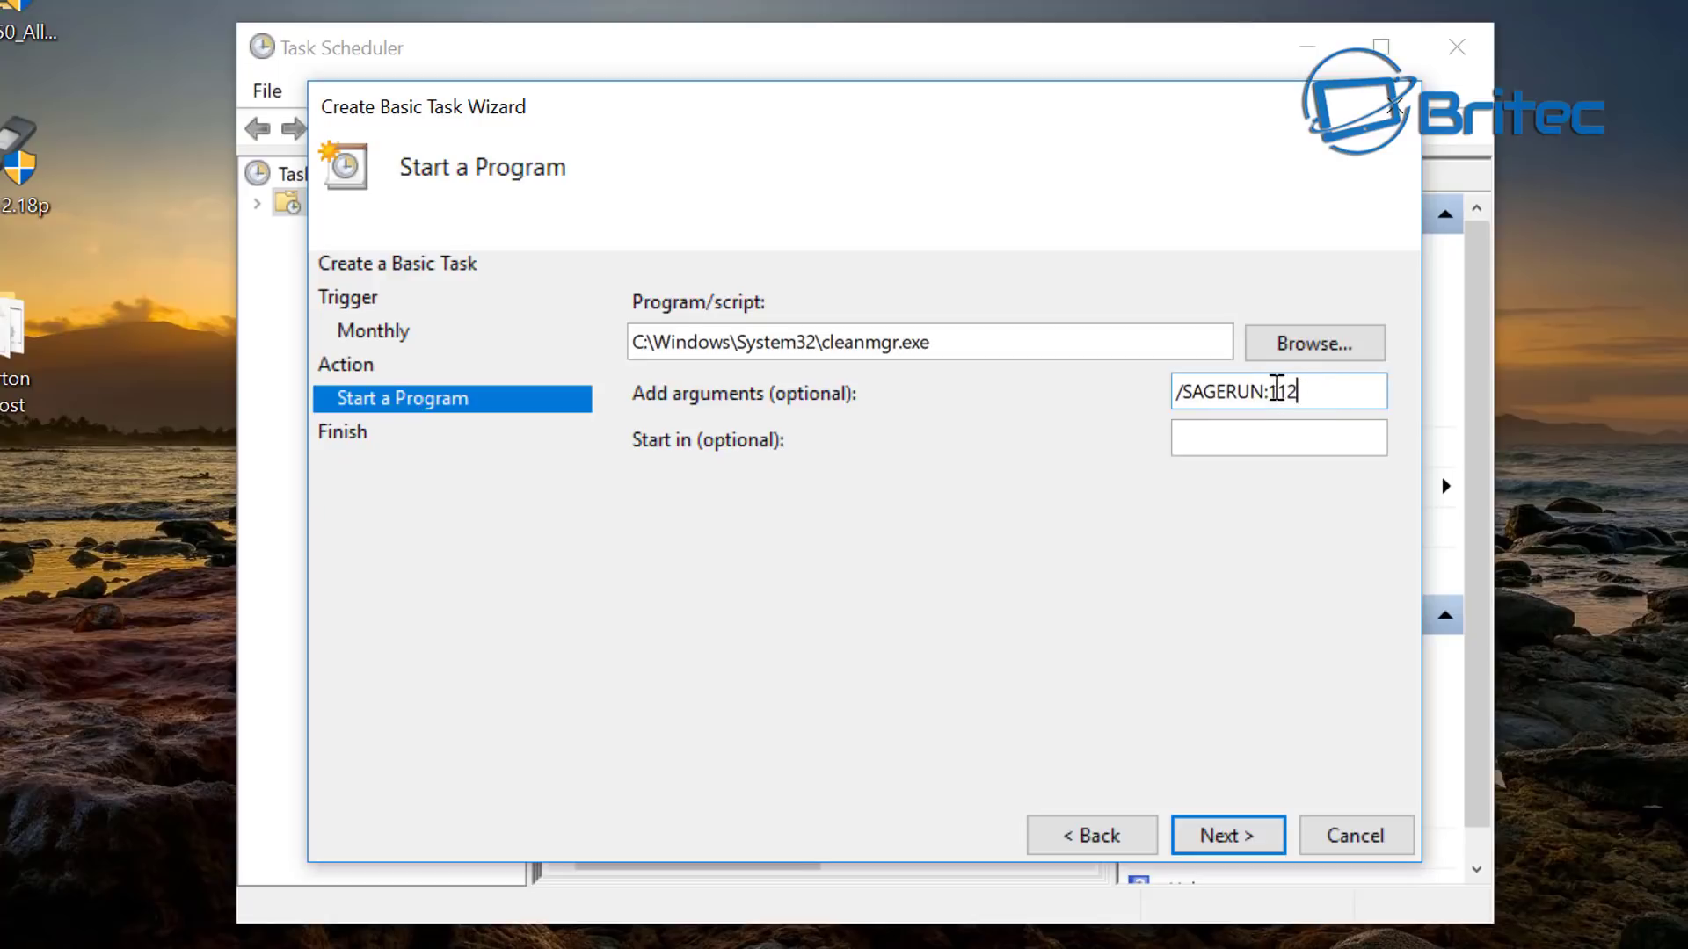
left_click_drag(1297, 396, 1272, 400)
left_click(1246, 431)
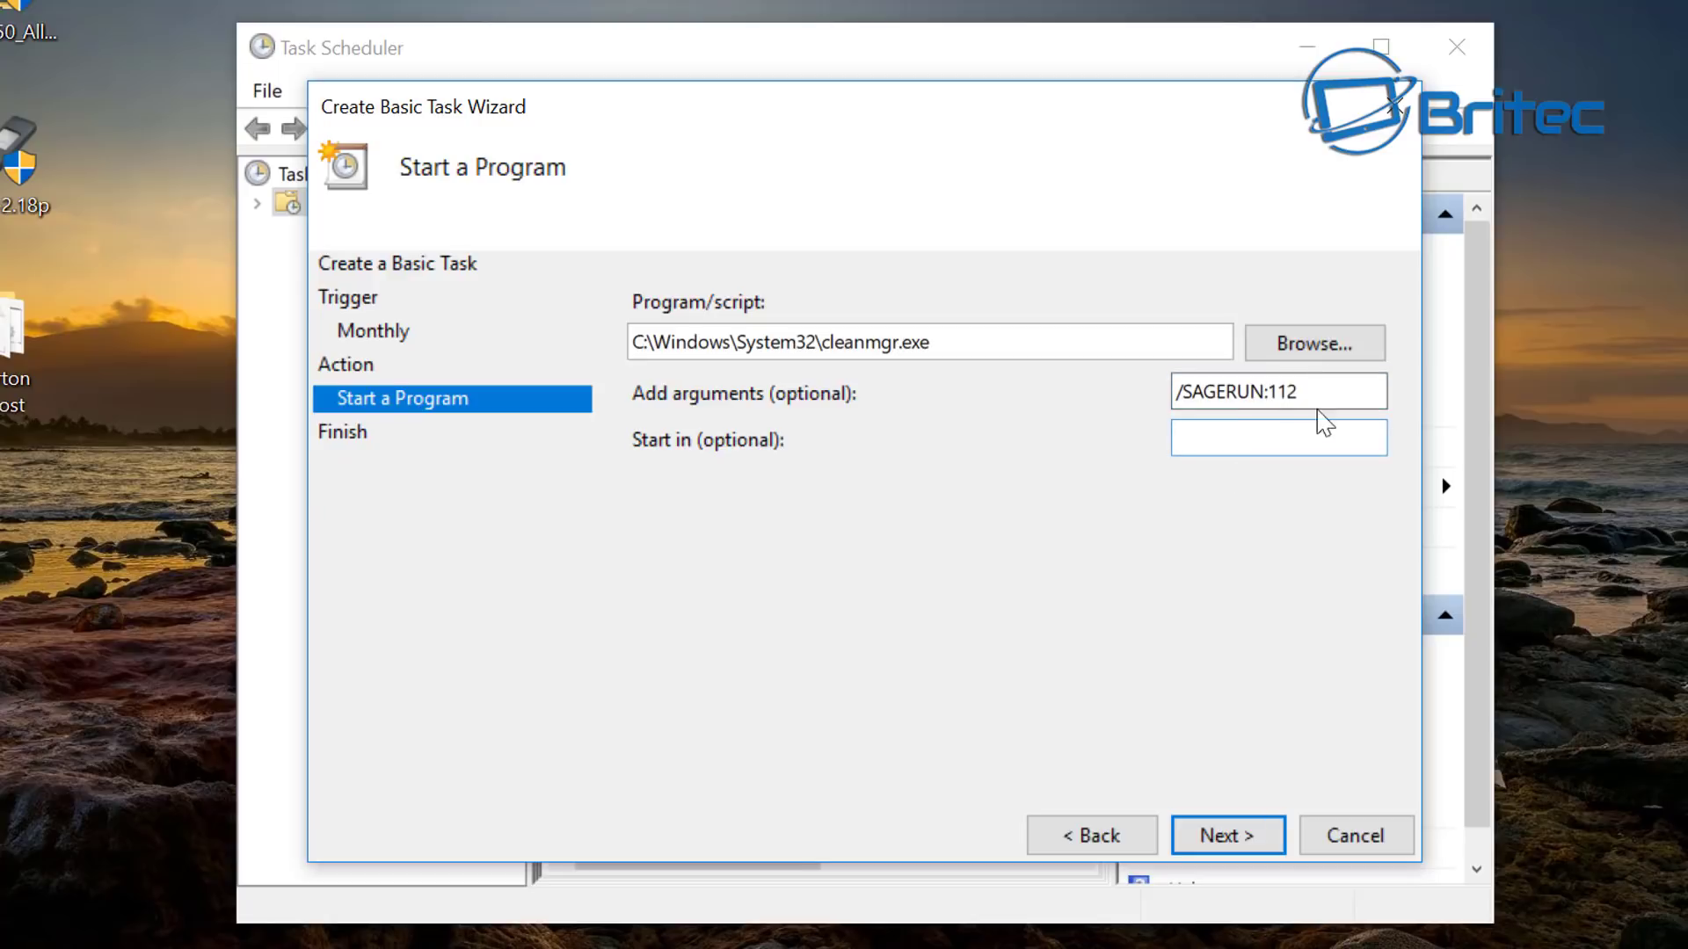
left_click(1243, 836)
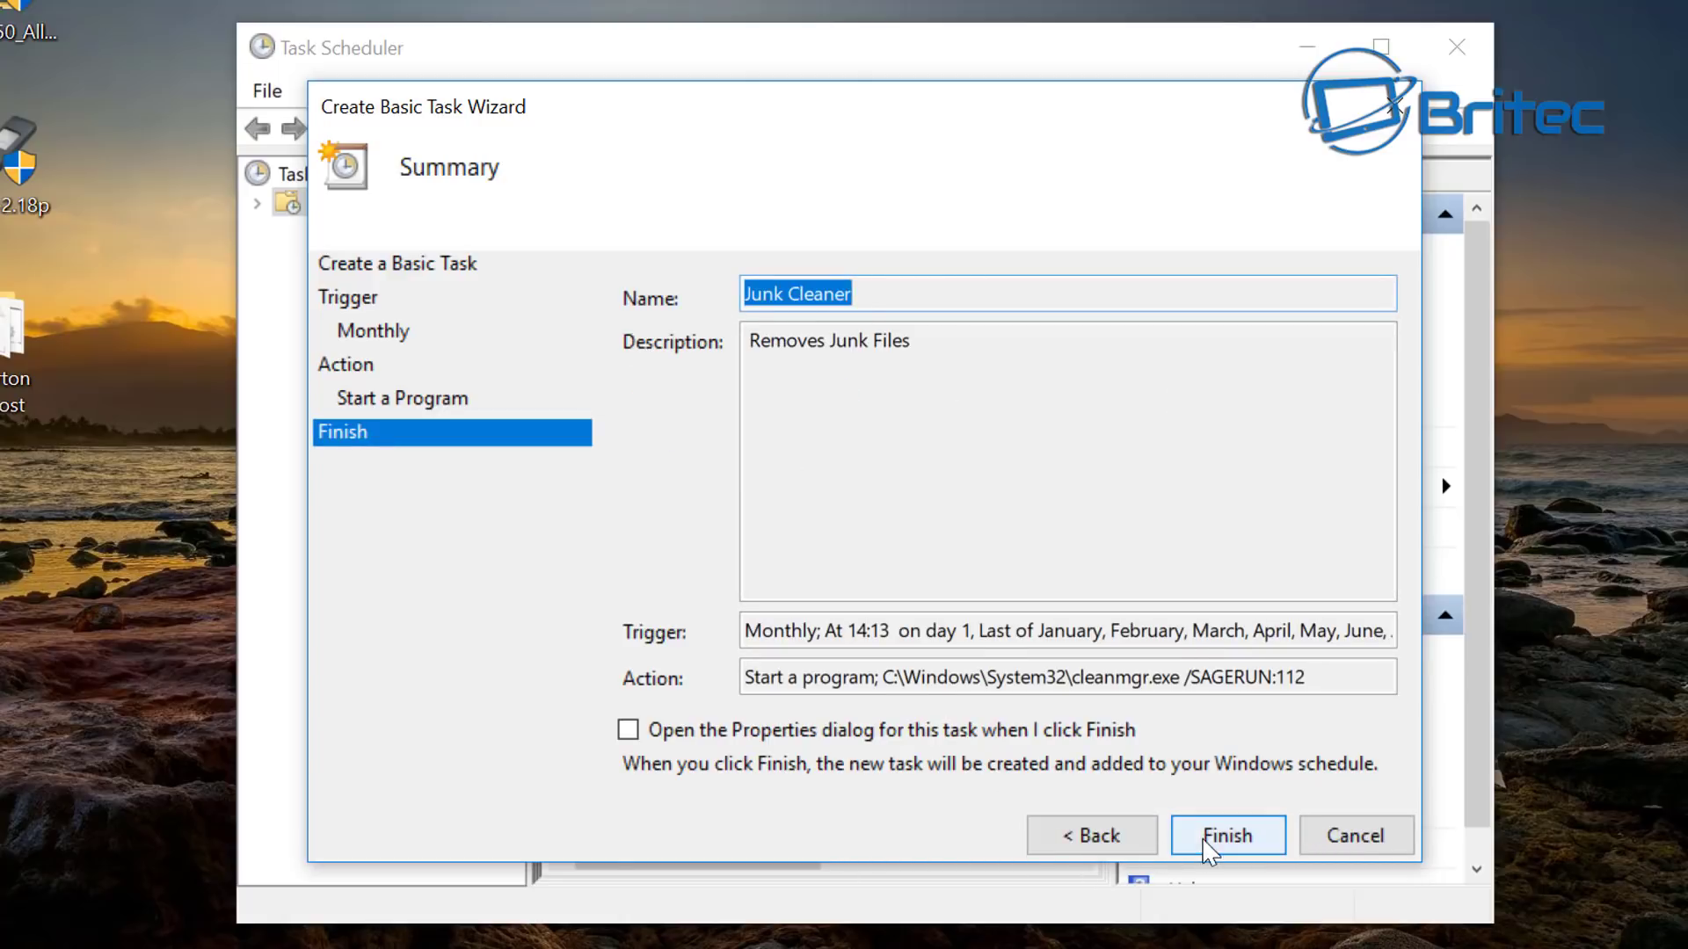
Step: Finish the wizard, run Junk Cleaner immediately, and bring the Disk Cleanup progress window forward
left_click(1206, 839)
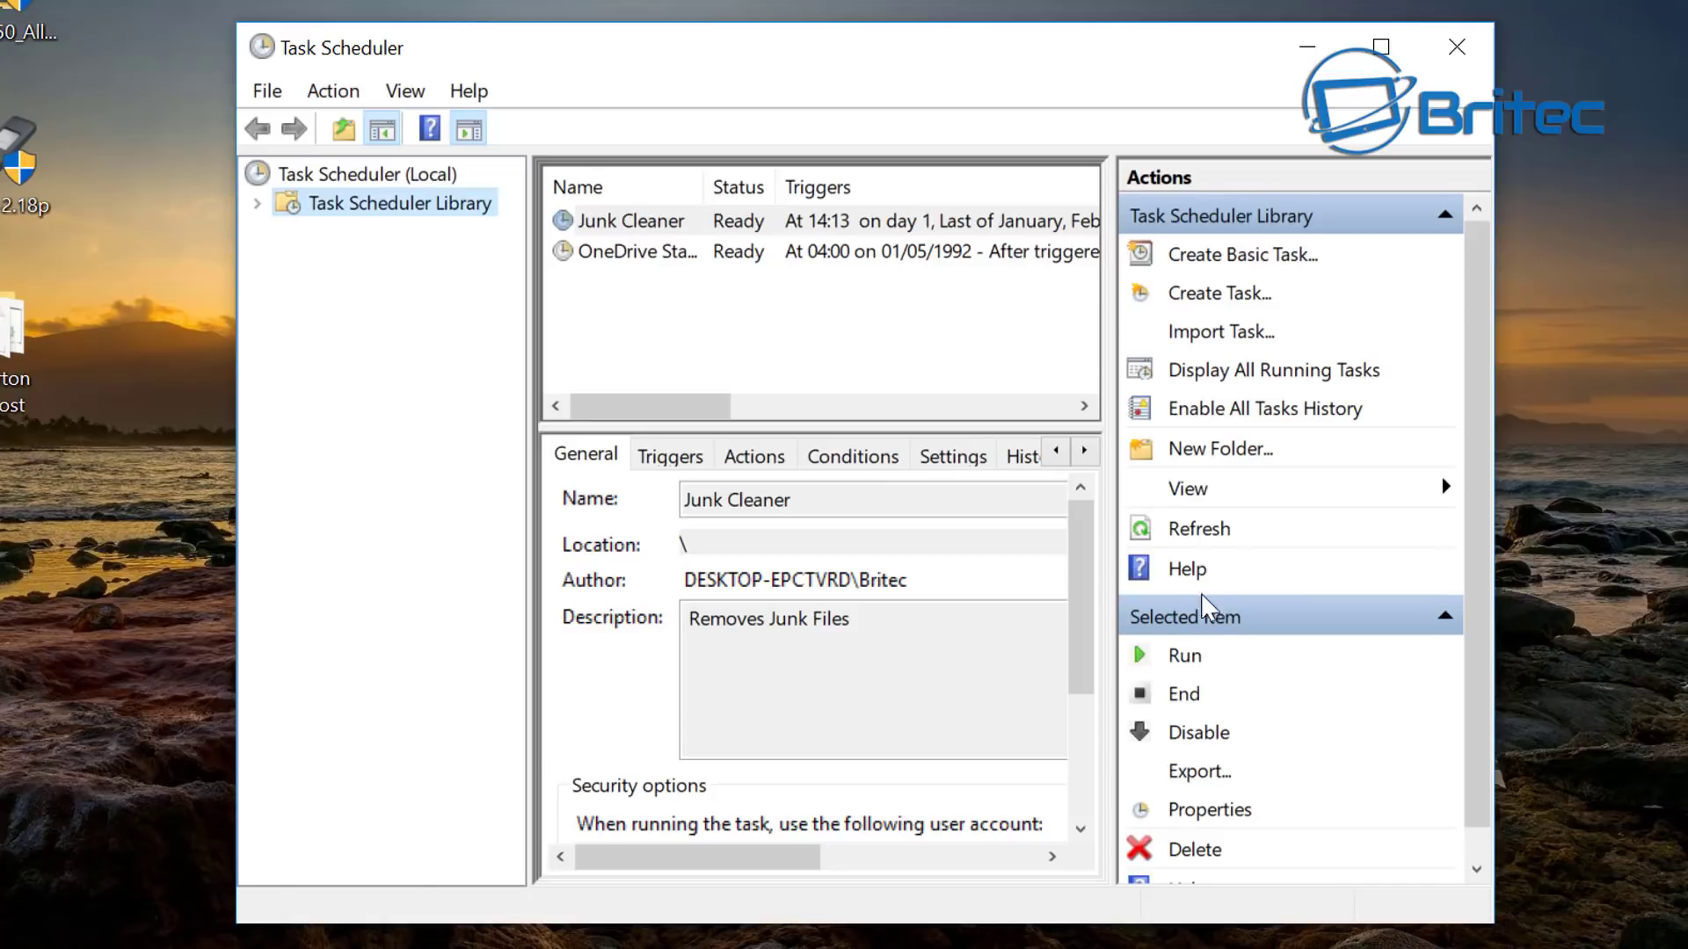
left_click(839, 227)
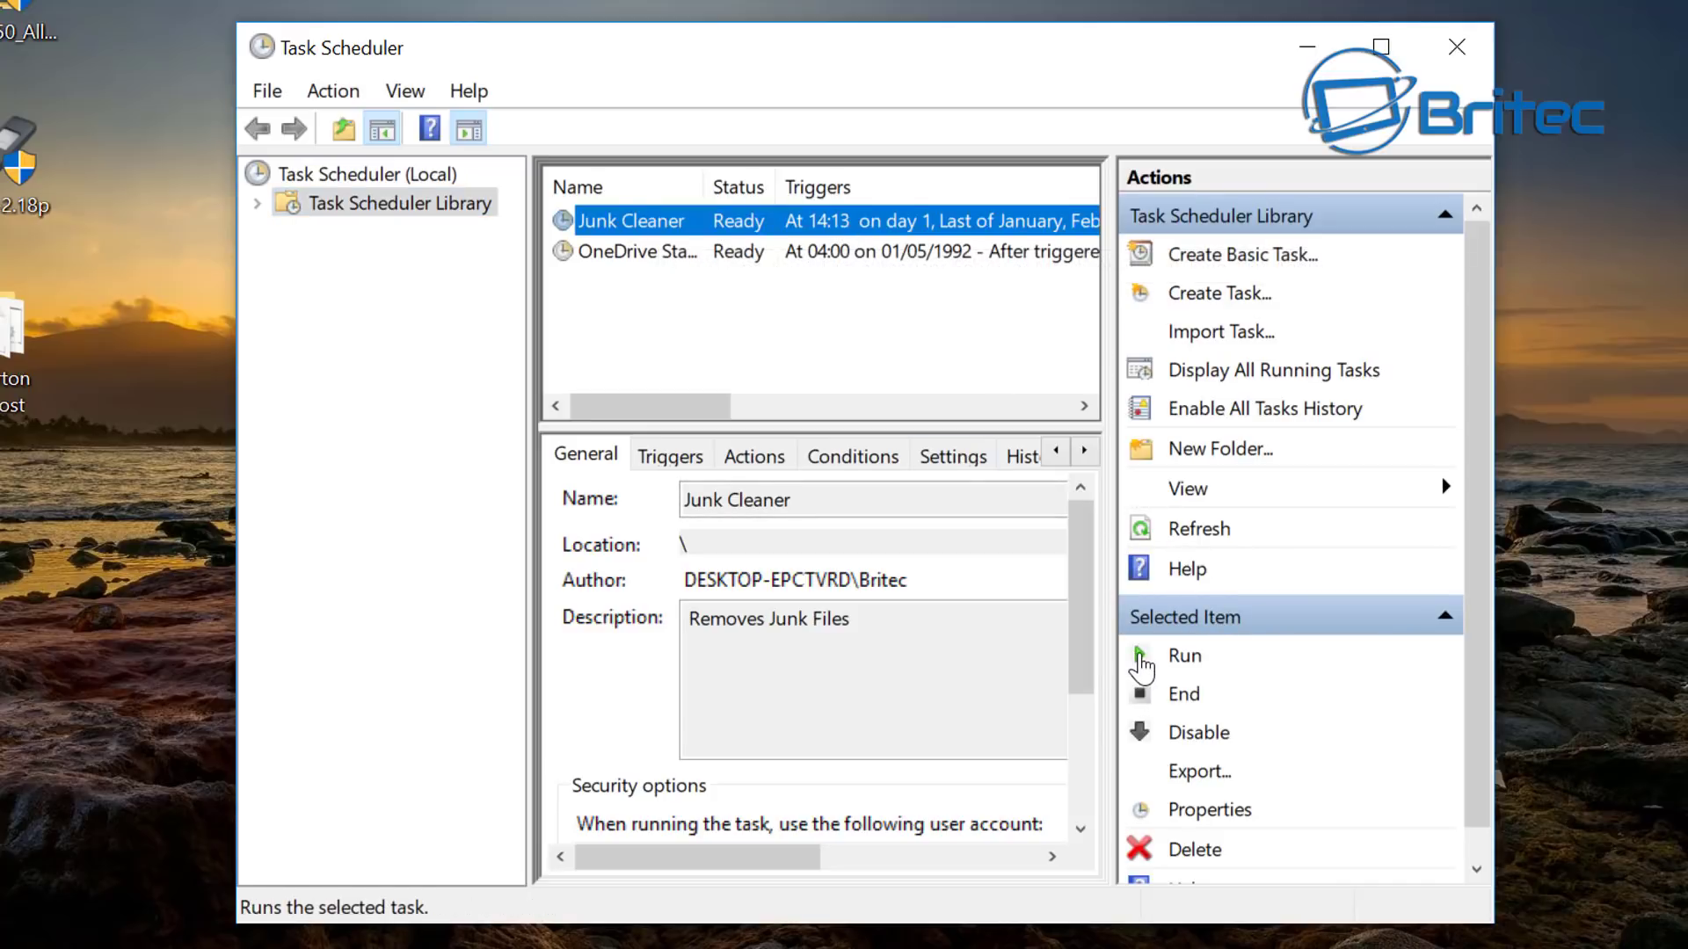
left_click(1142, 655)
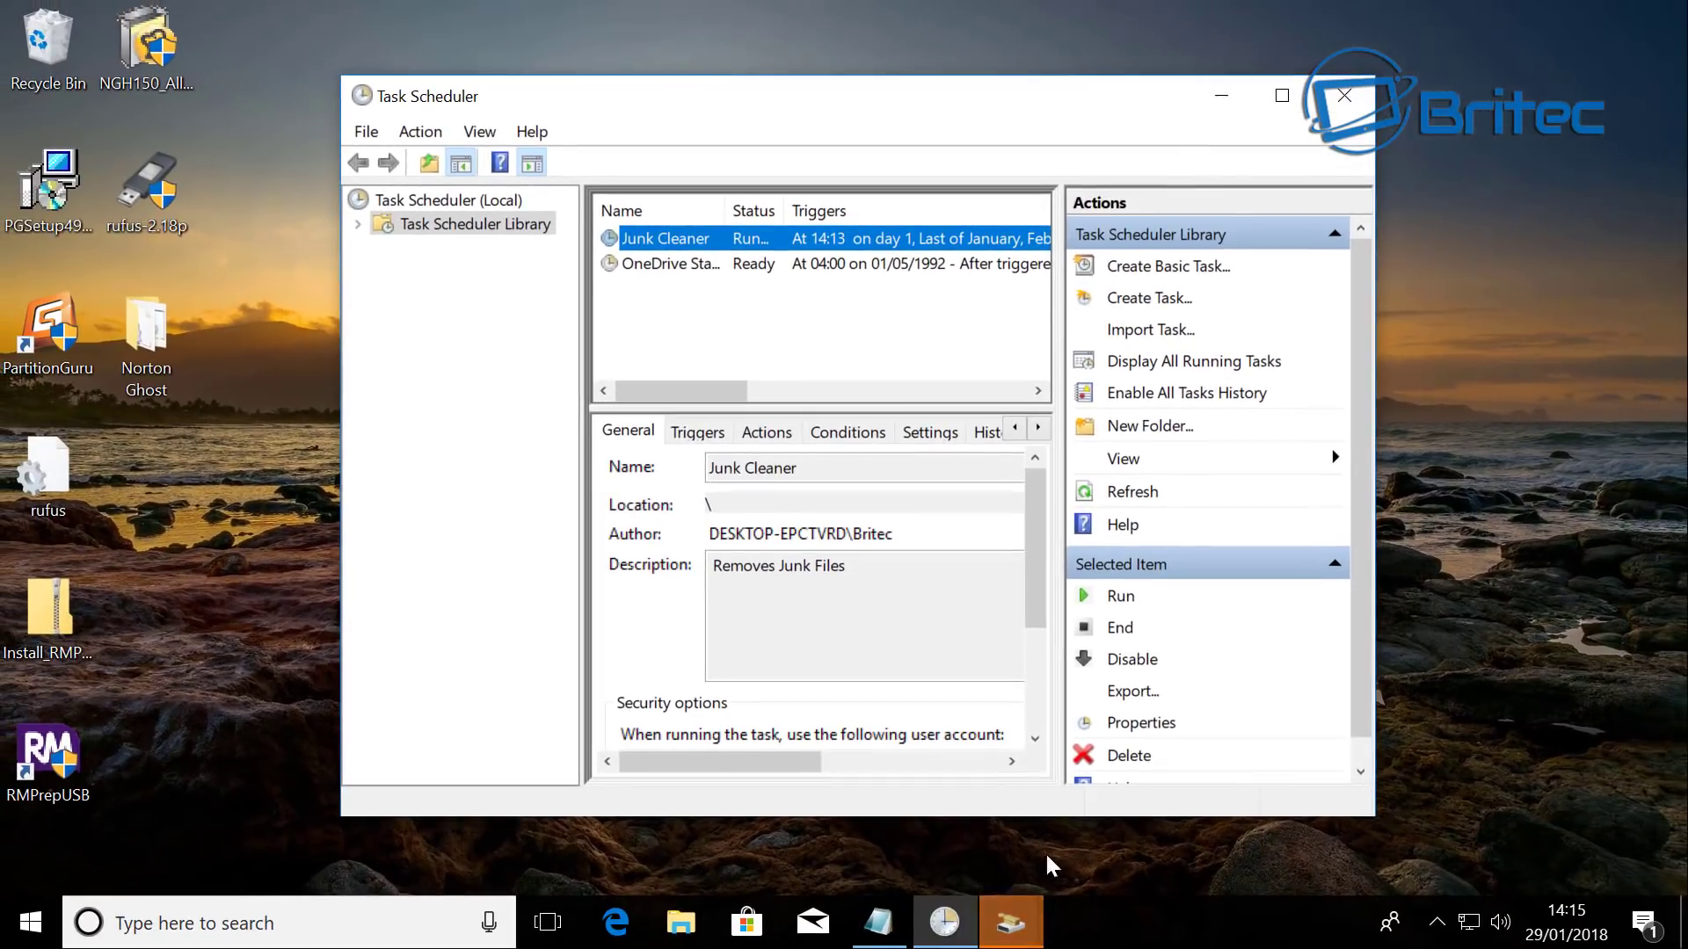
mouse_move(1040, 895)
left_click(986, 854)
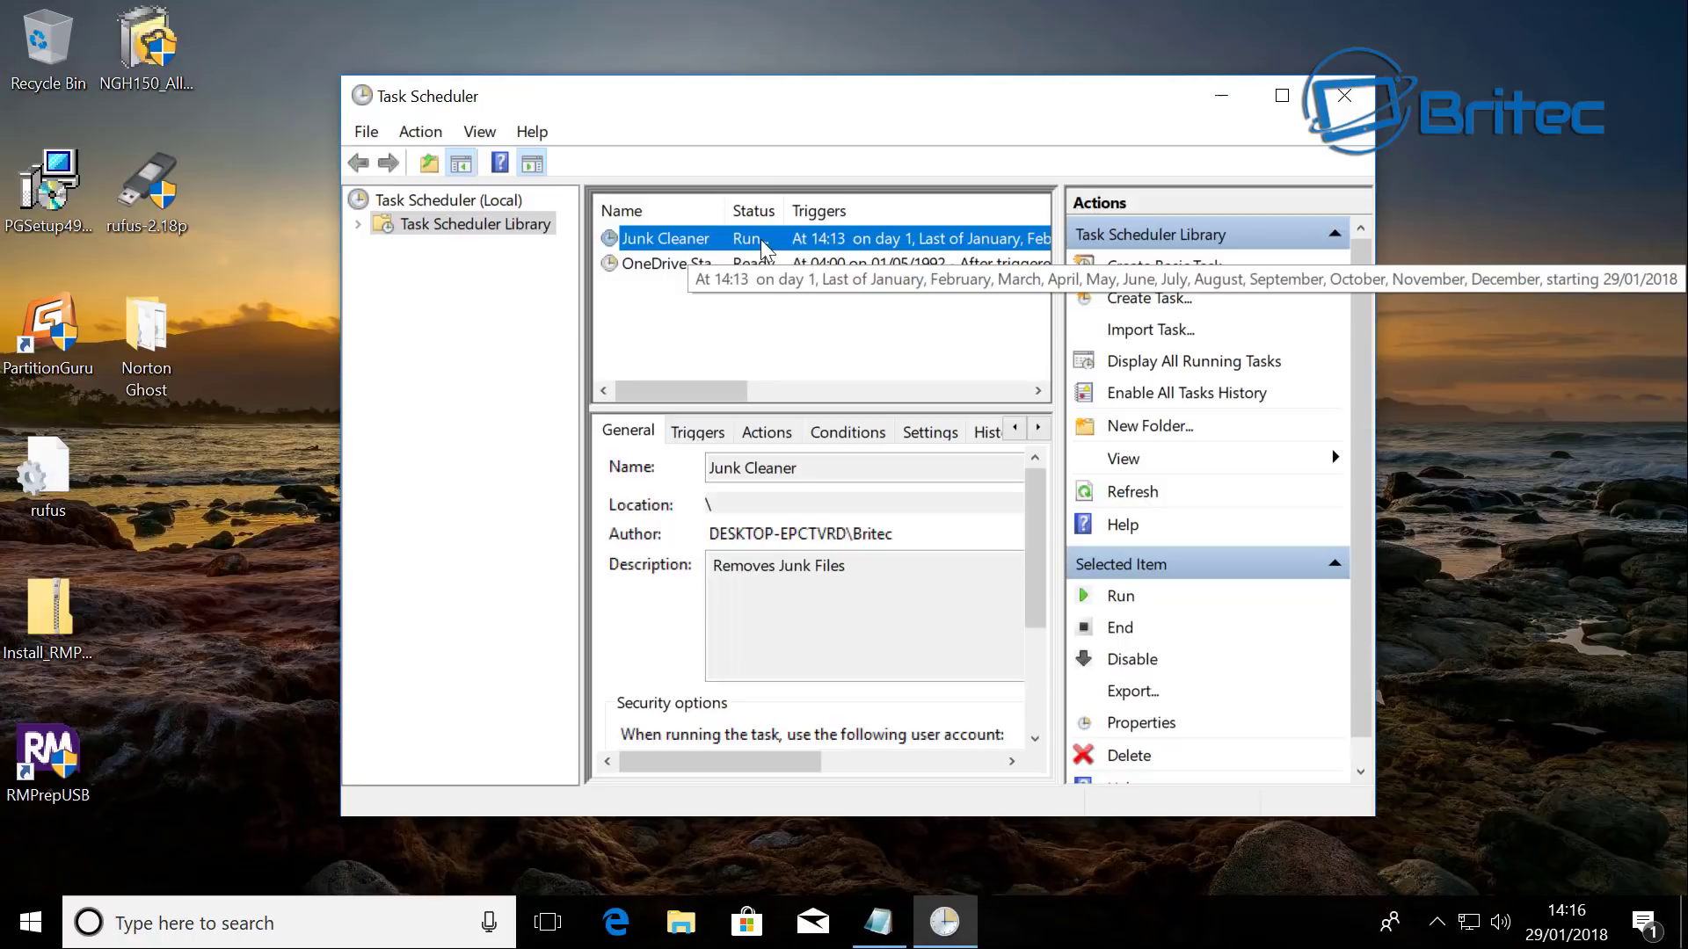
double_click(789, 244)
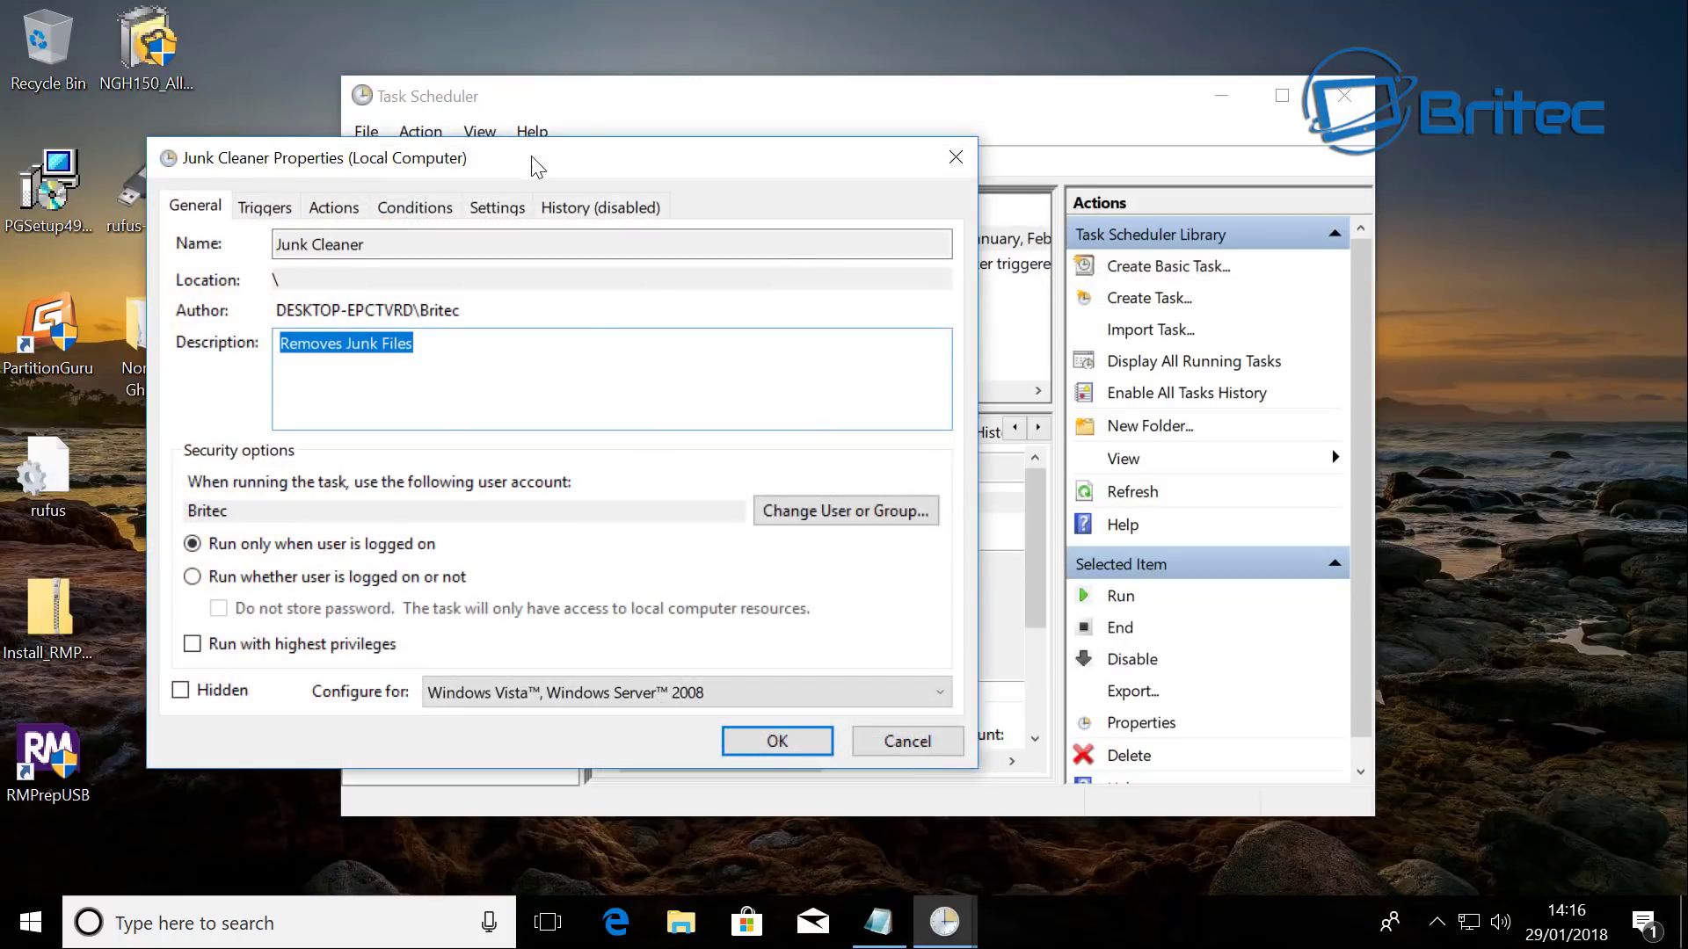
left_click_drag(532, 162, 788, 173)
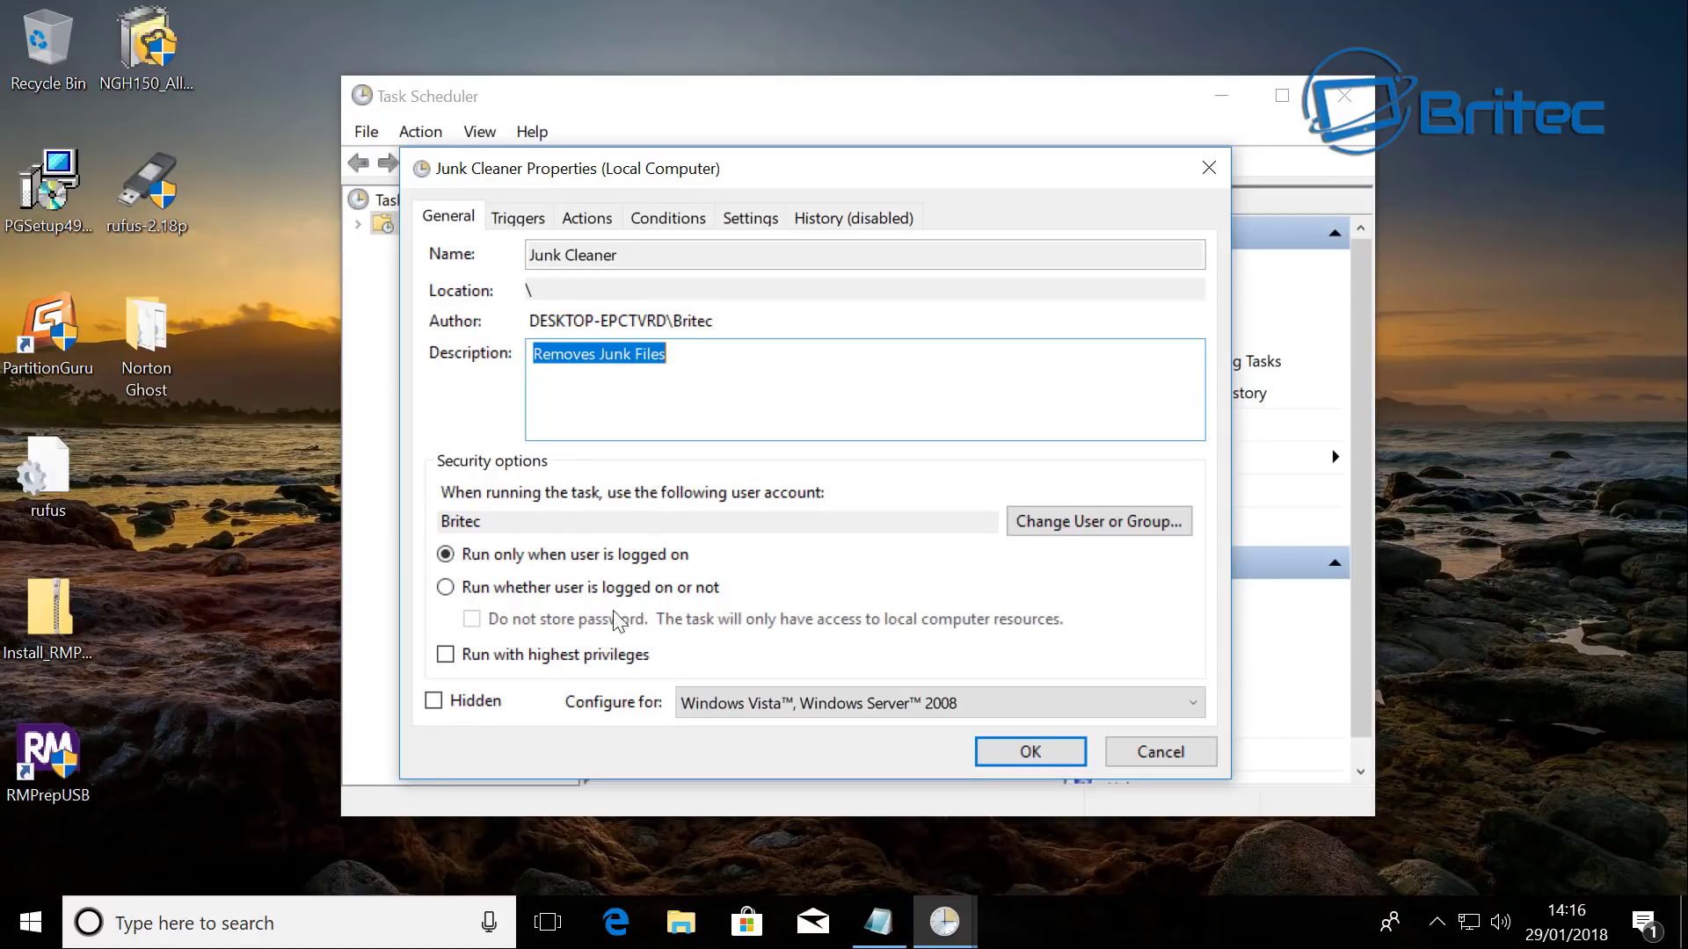
left_click(524, 218)
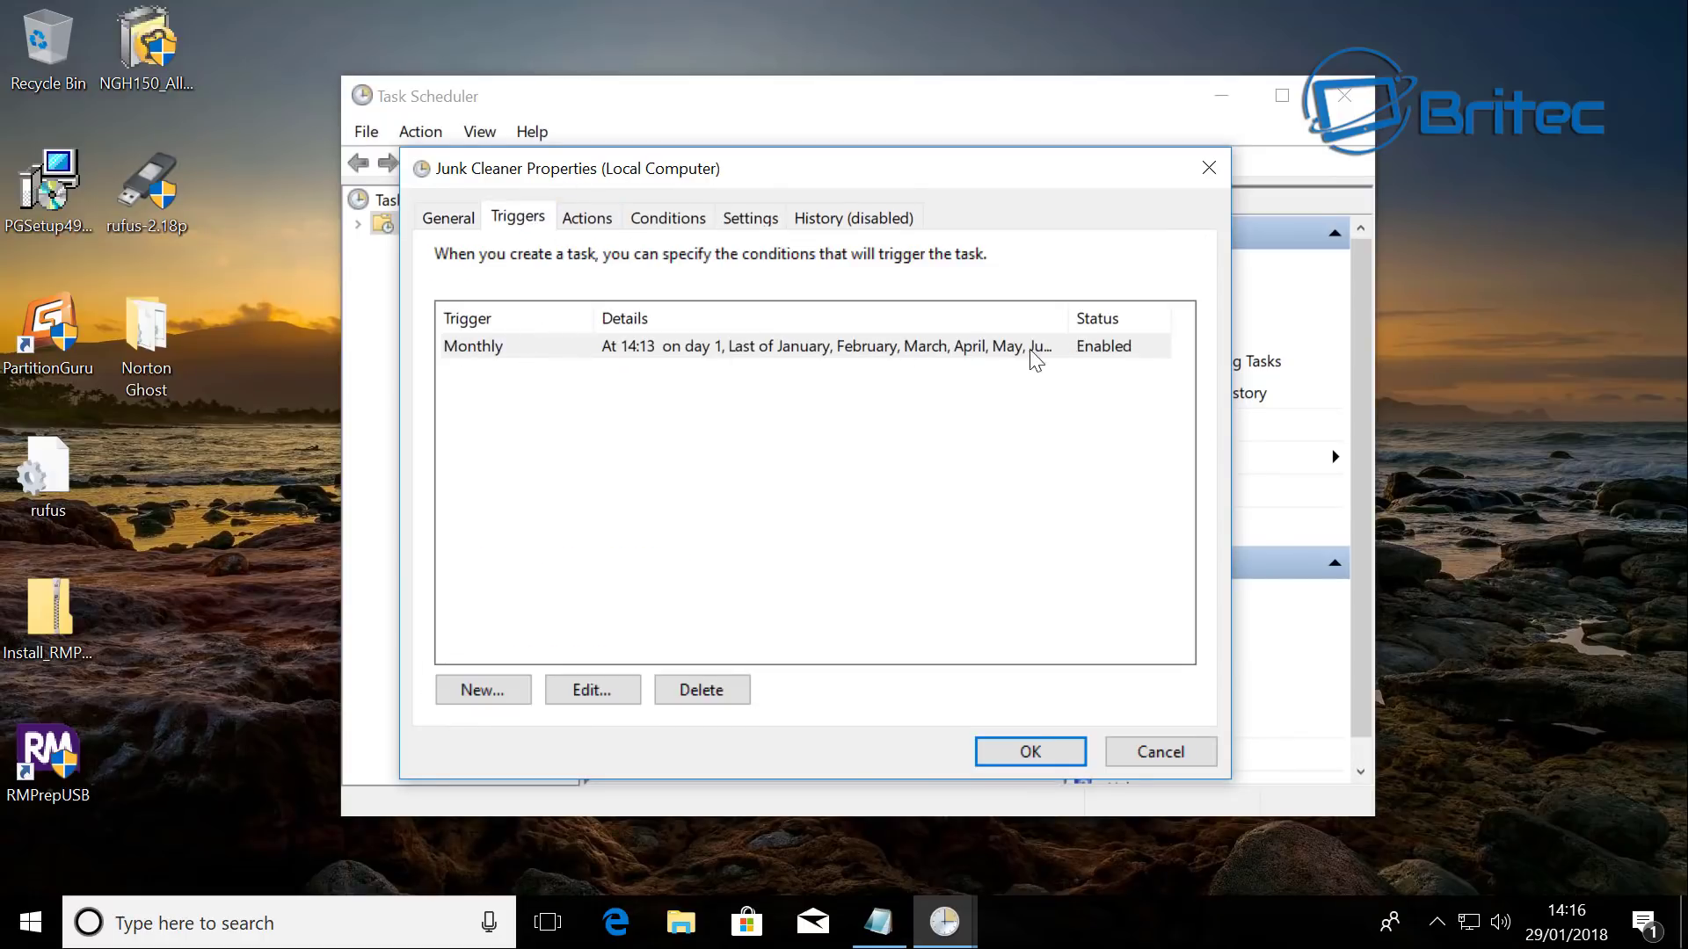
left_click(588, 220)
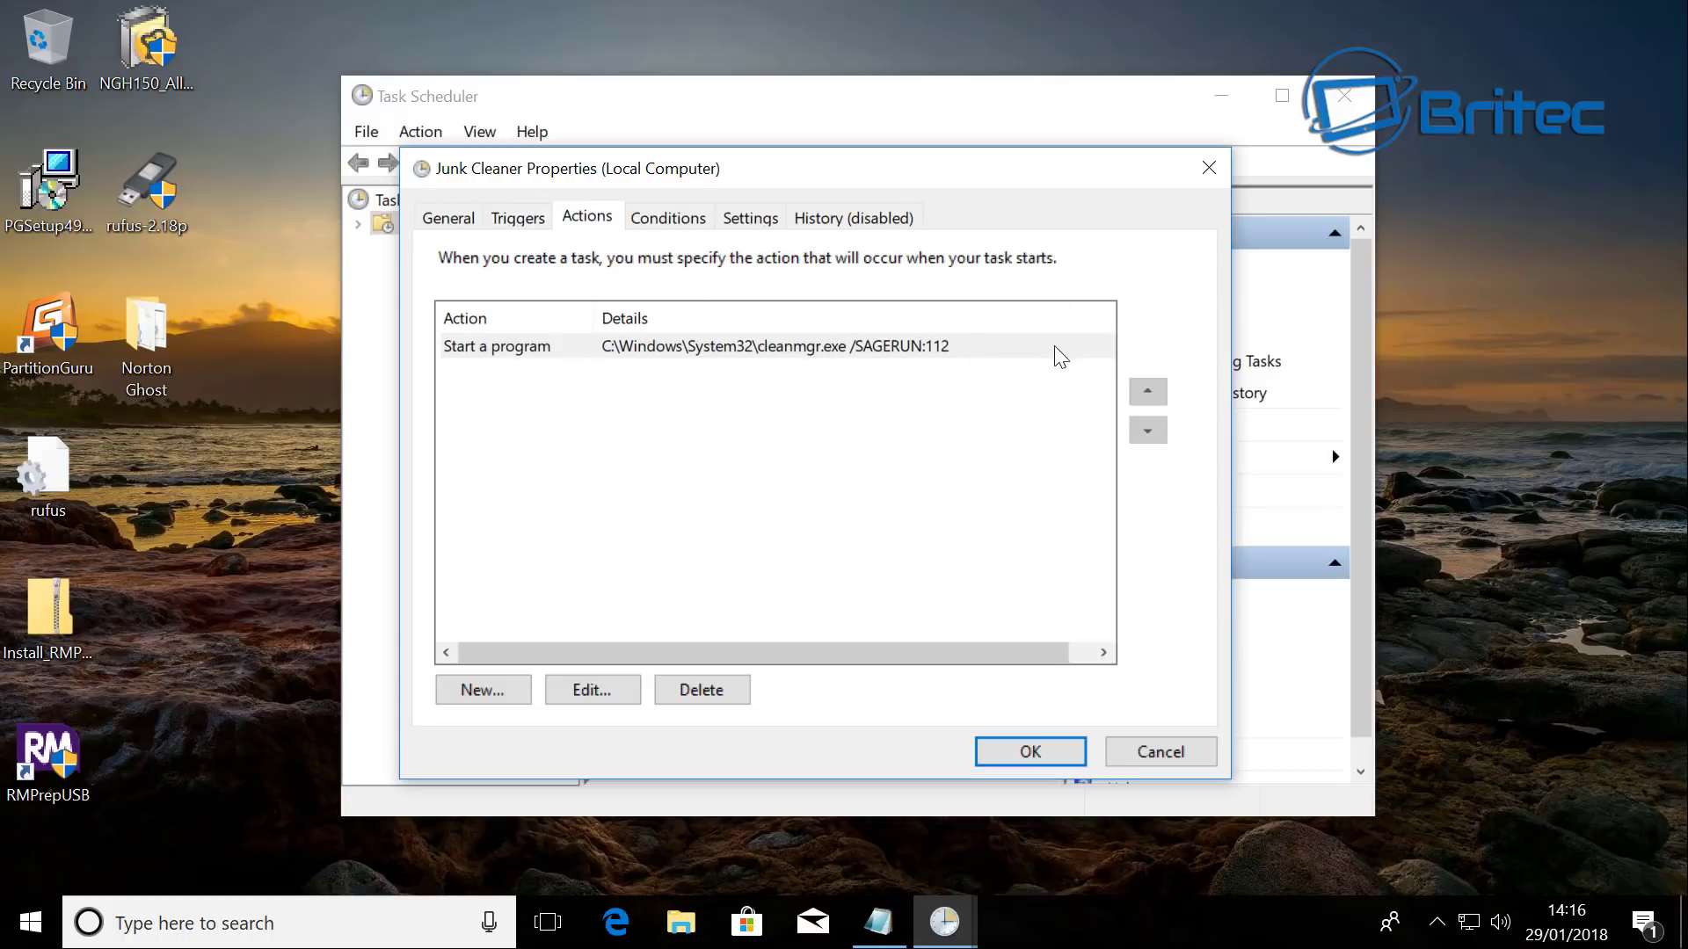
left_click(810, 356)
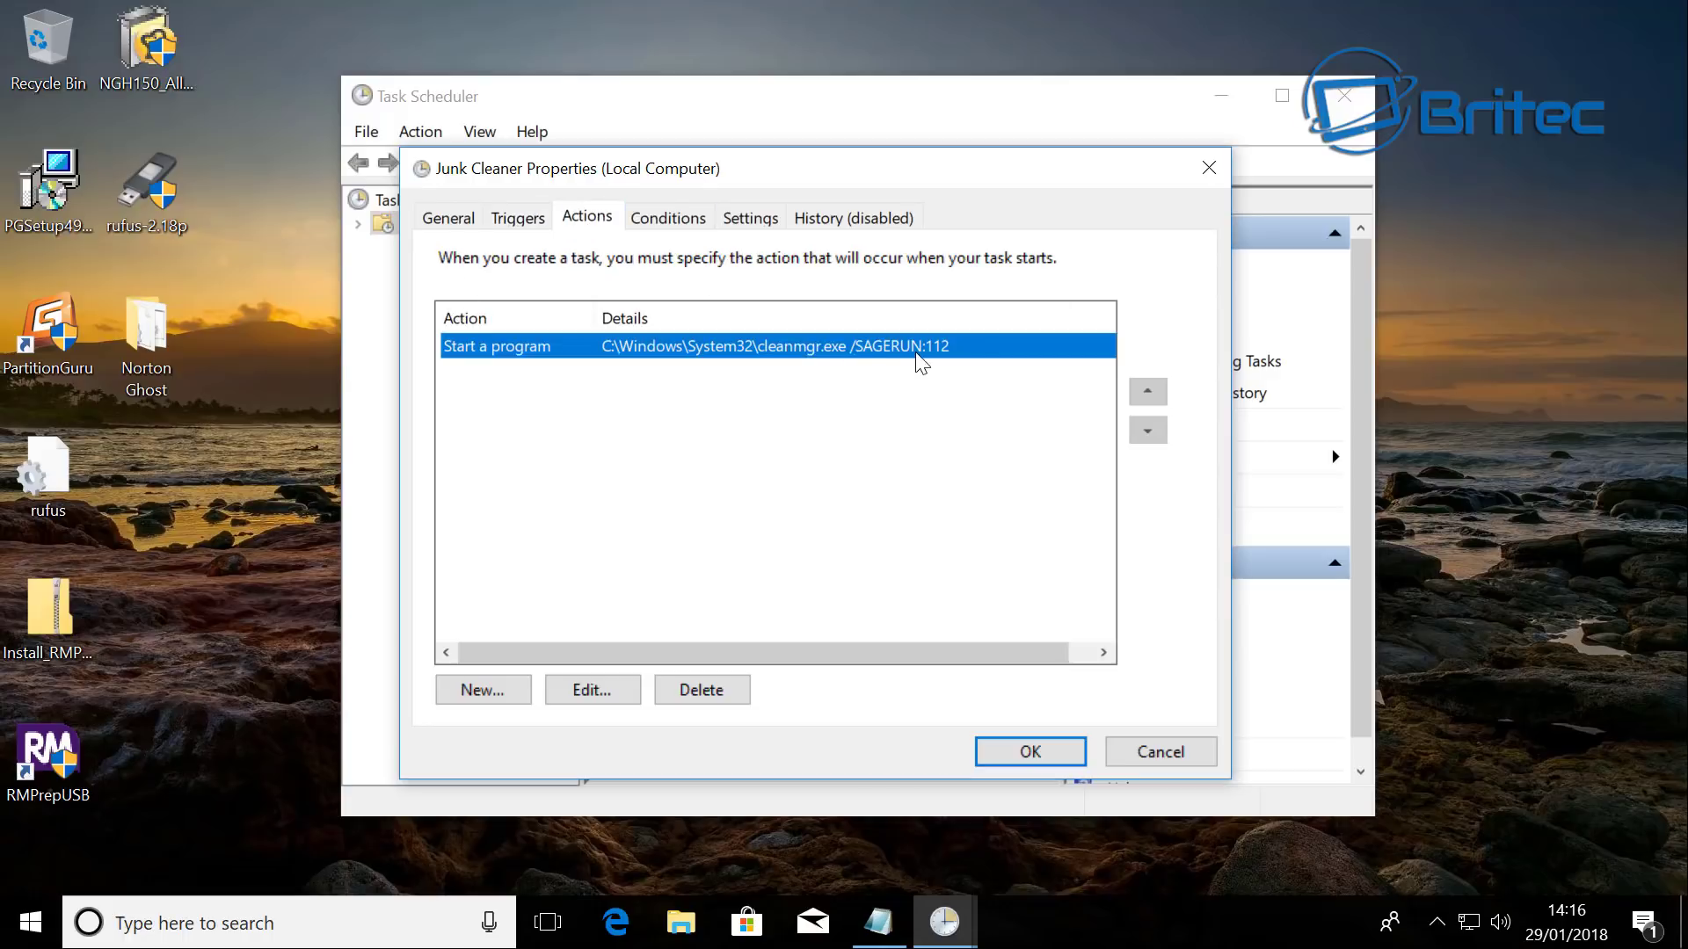
left_click(591, 690)
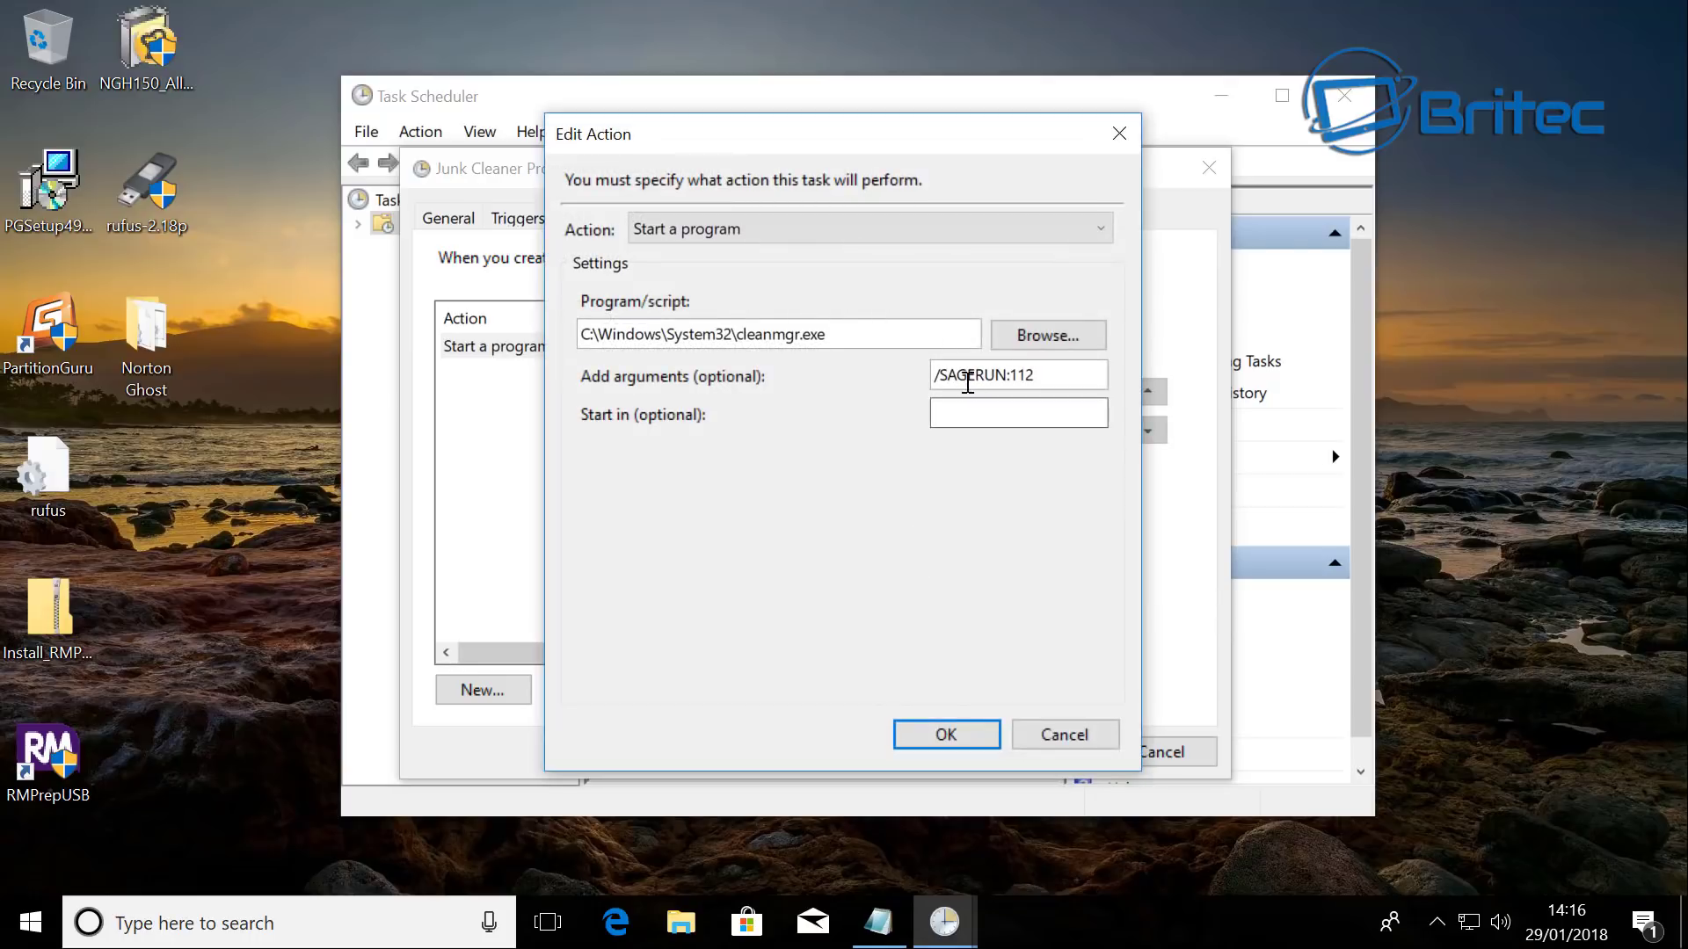
left_click_drag(1038, 375, 925, 373)
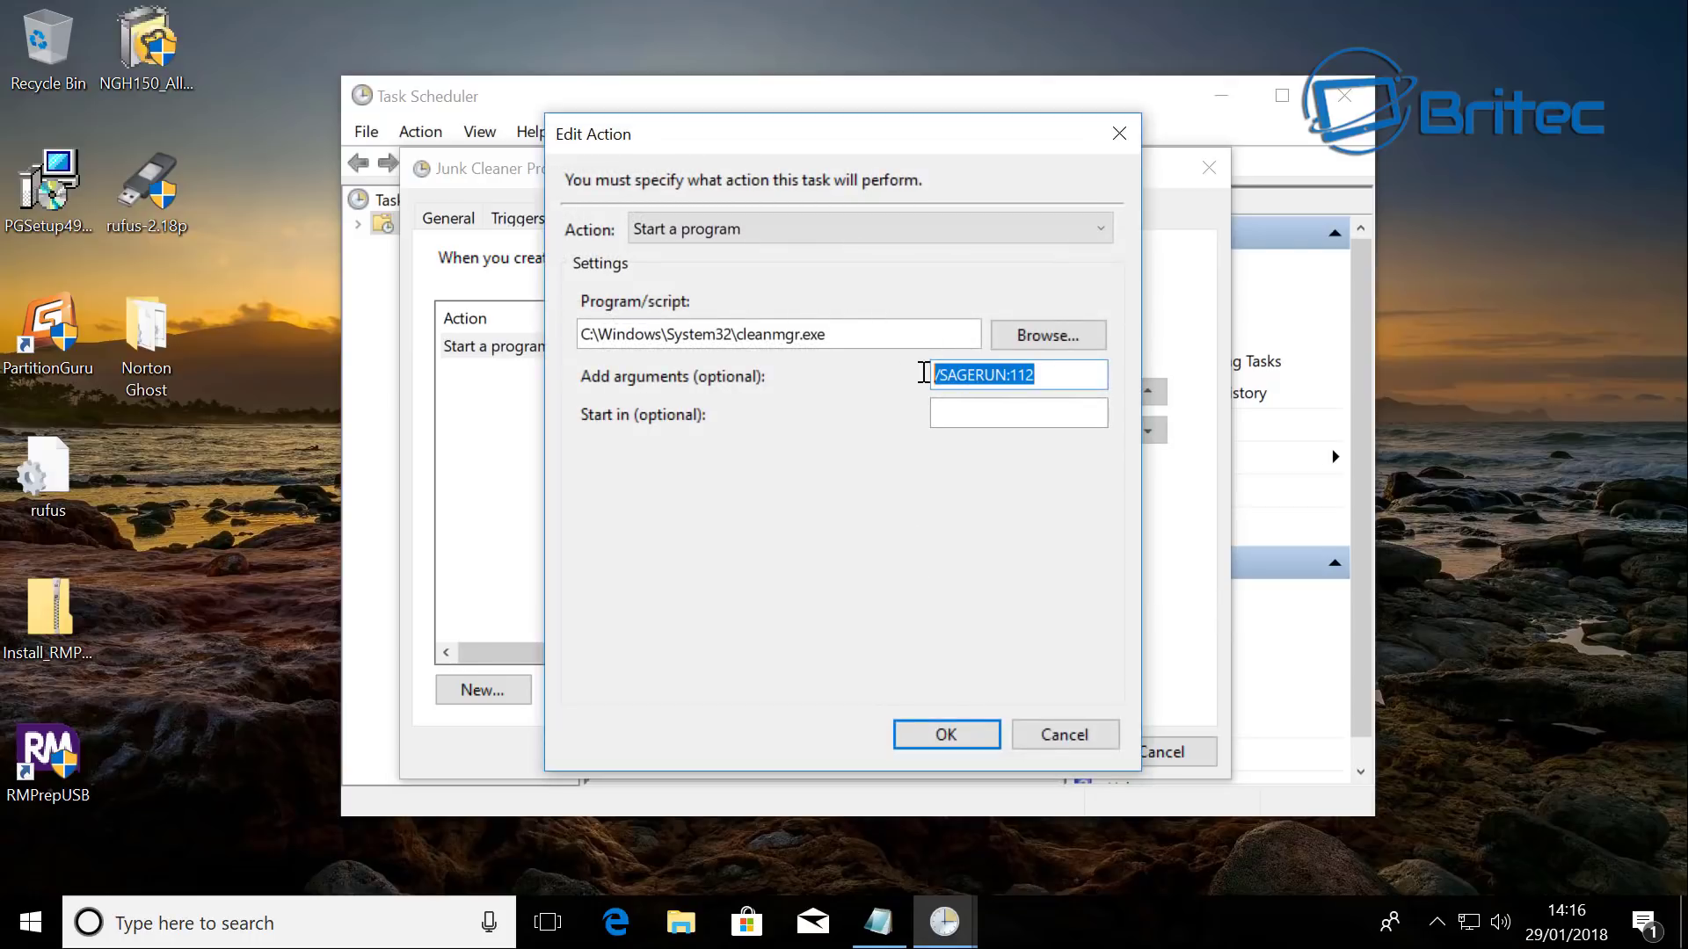
left_click(1031, 377)
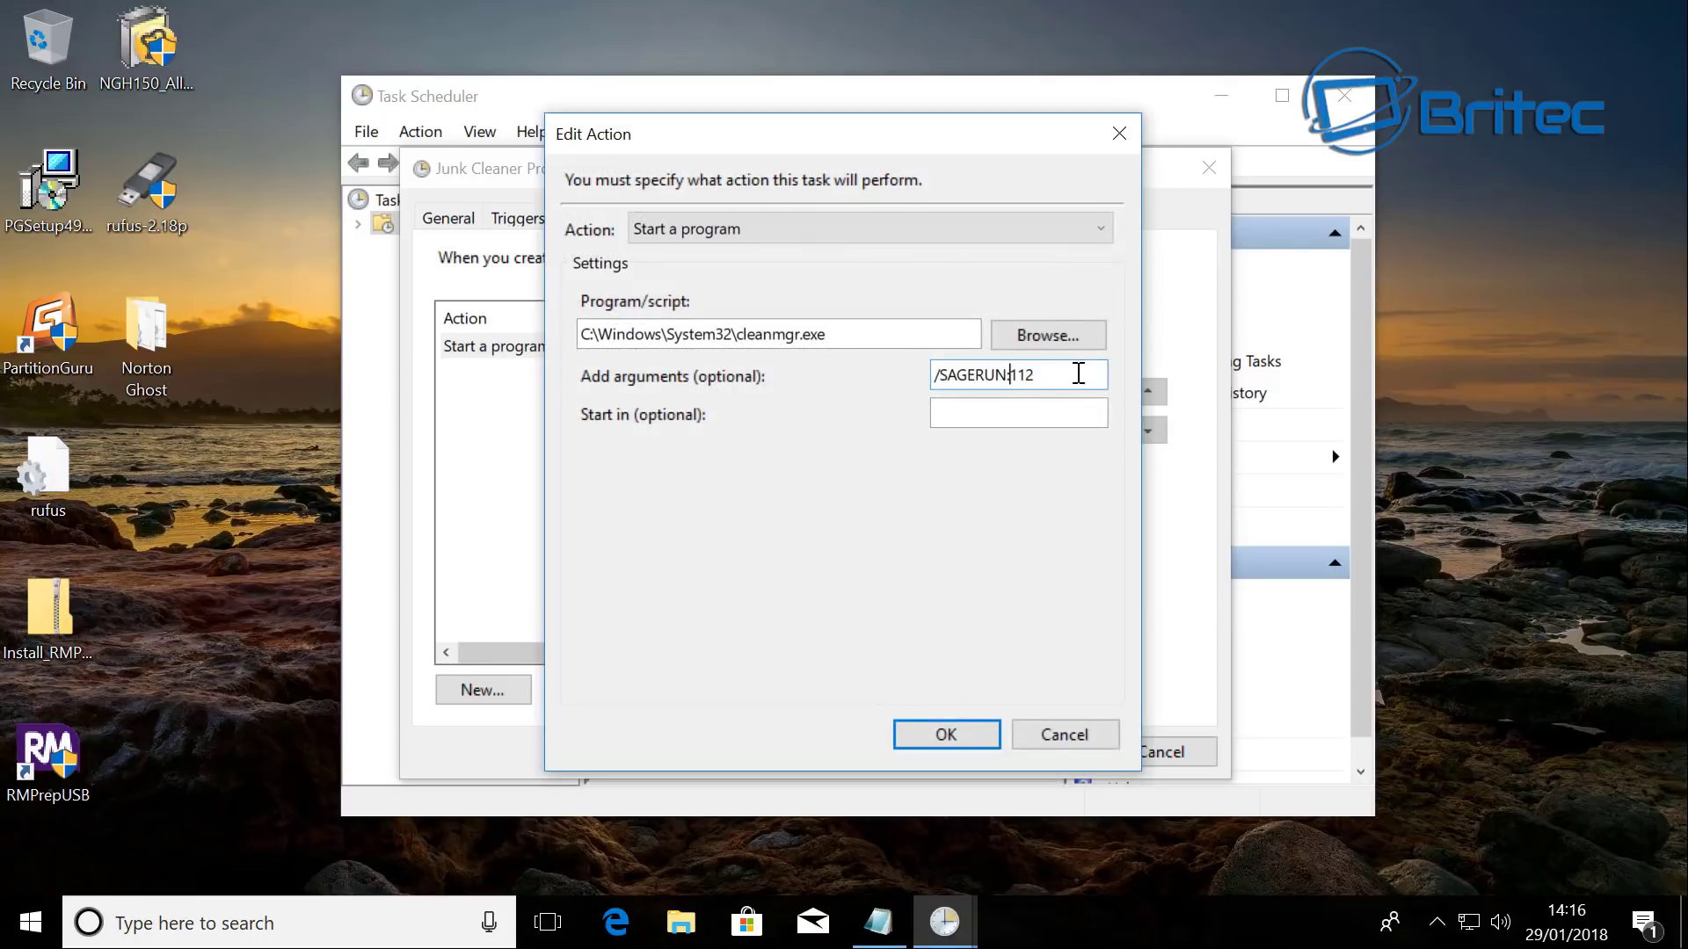
left_click_drag(1073, 374, 855, 370)
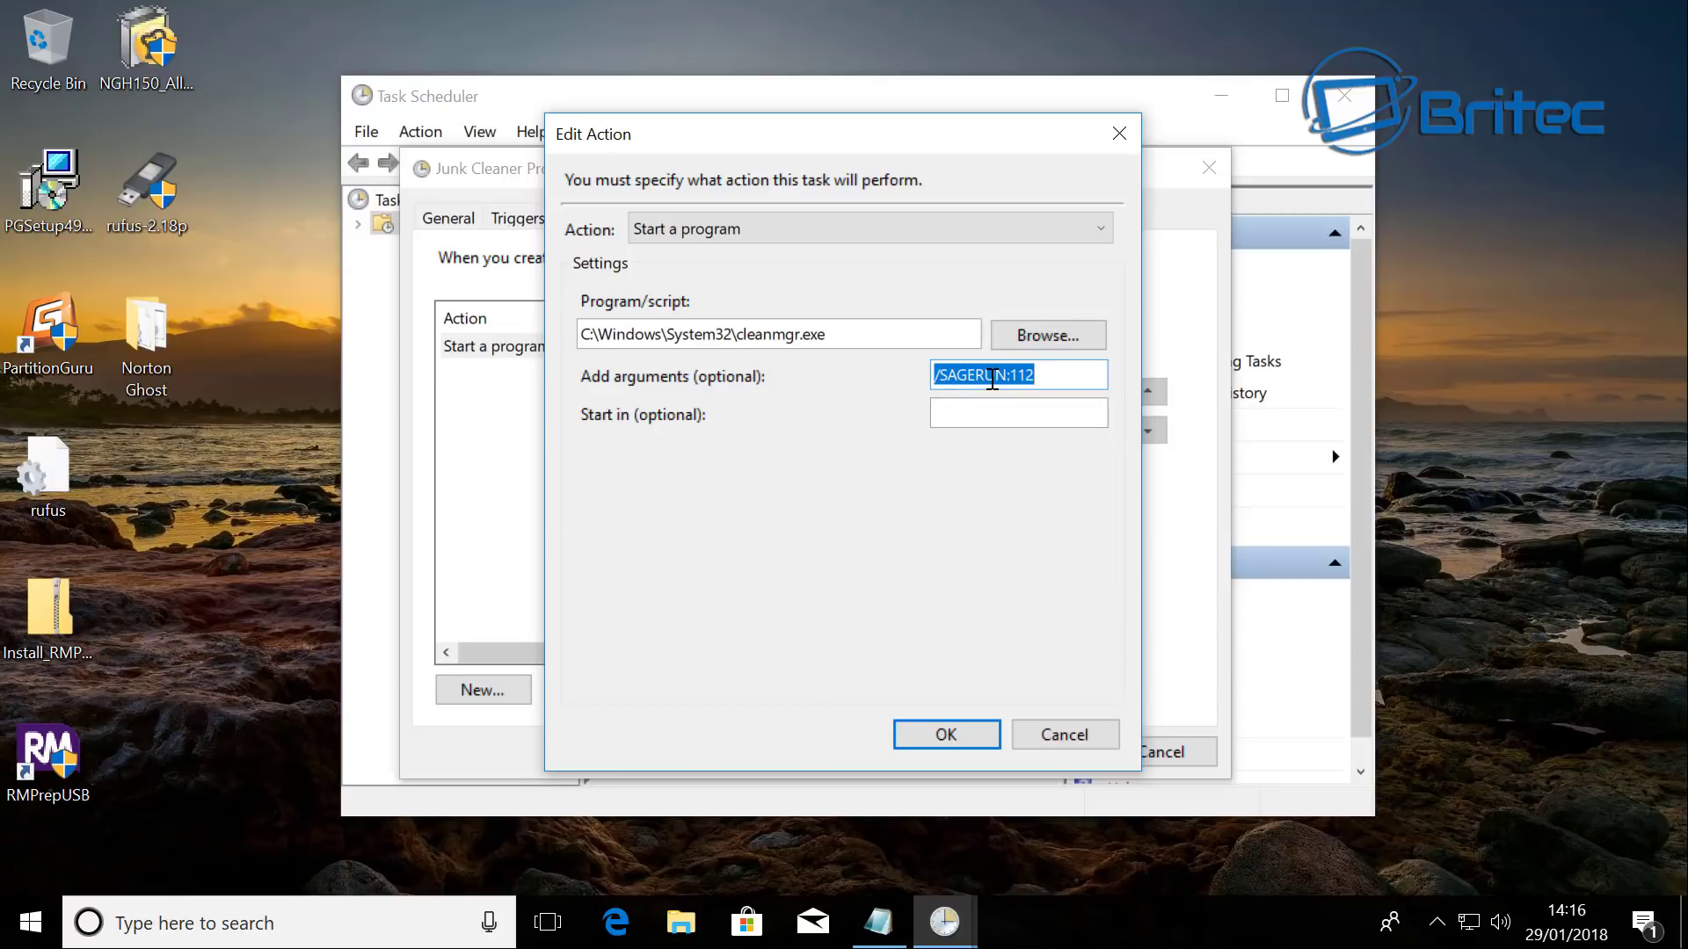
left_click(1055, 374)
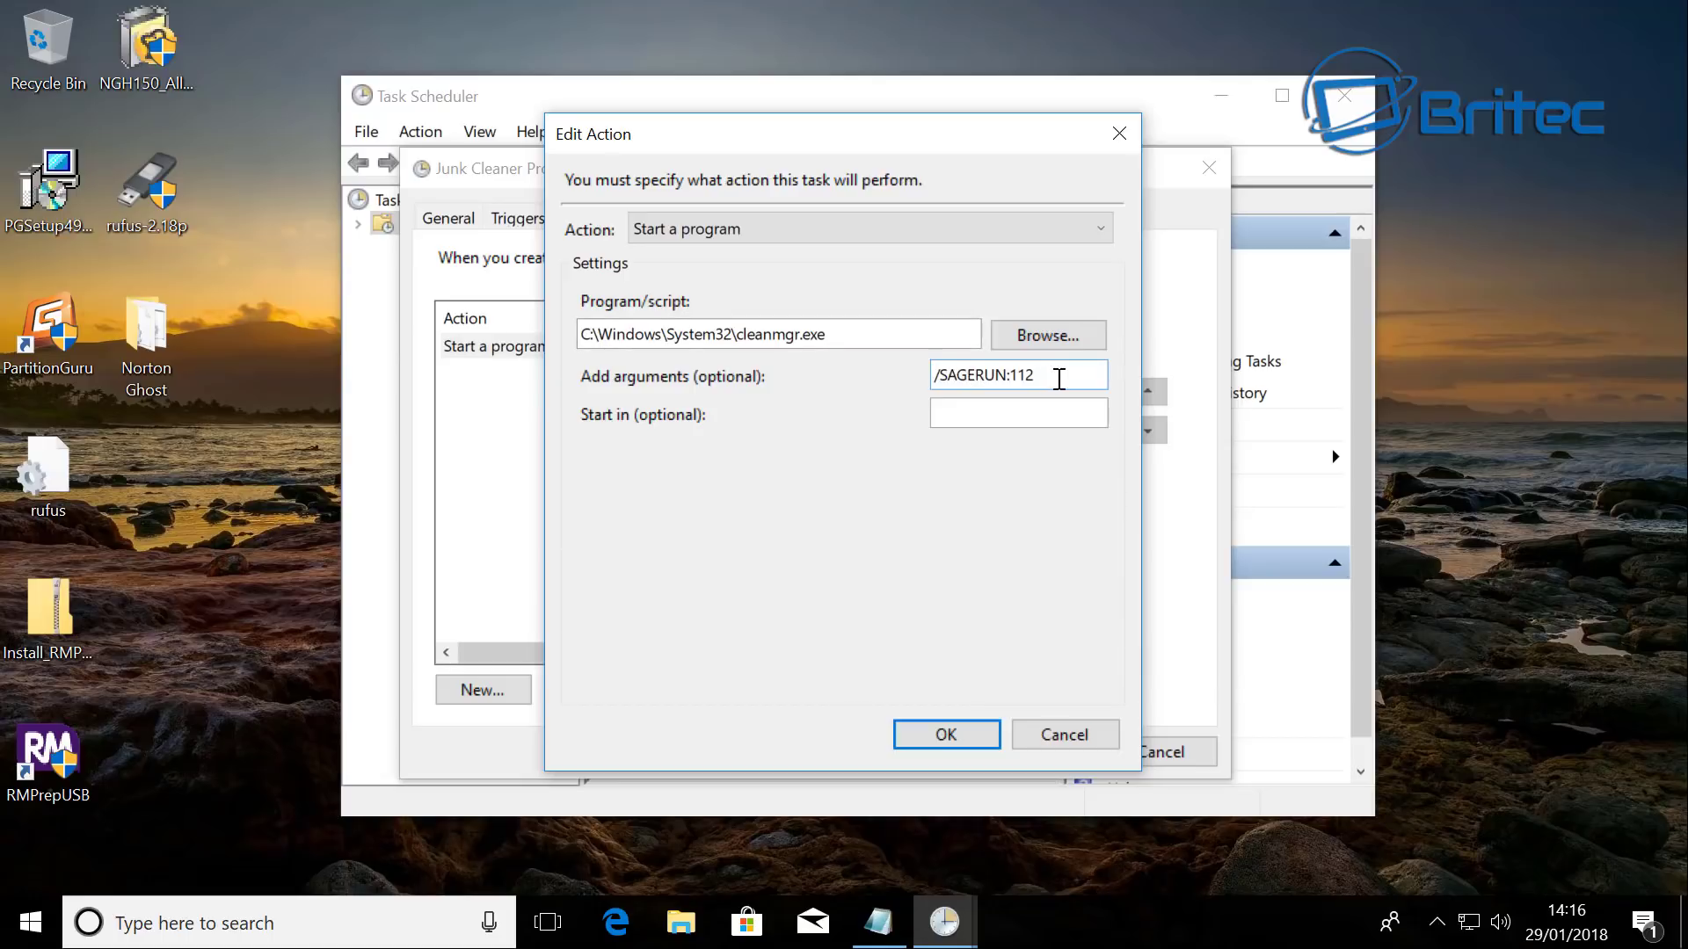
left_click_drag(1059, 379, 906, 369)
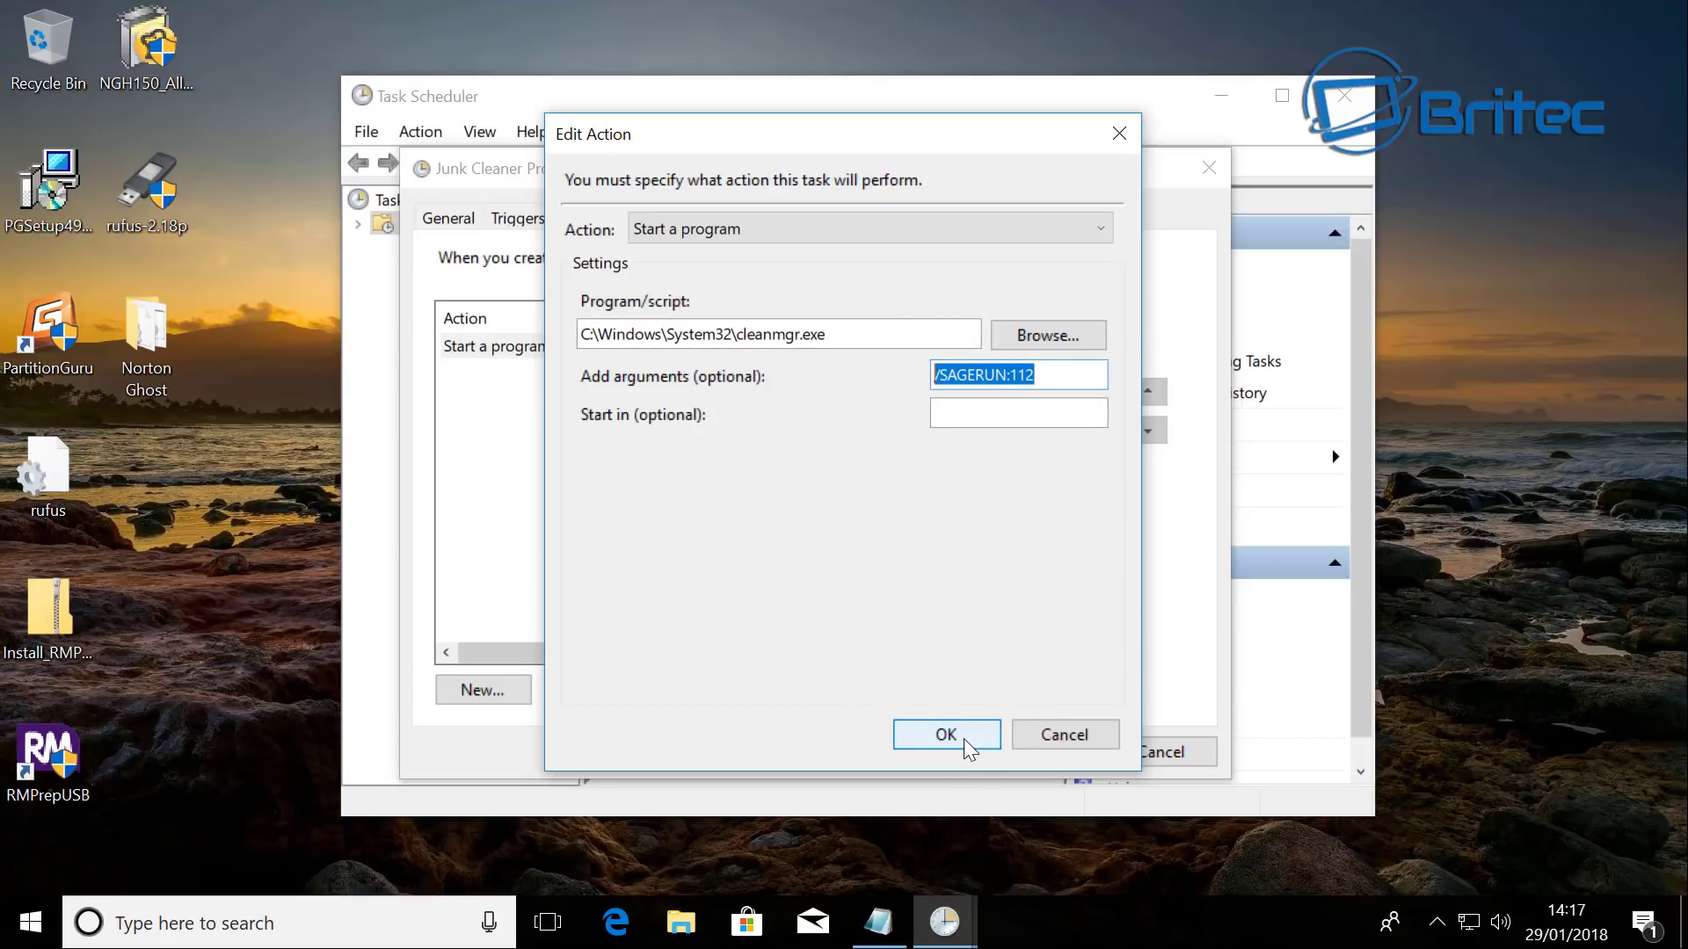
left_click(734, 230)
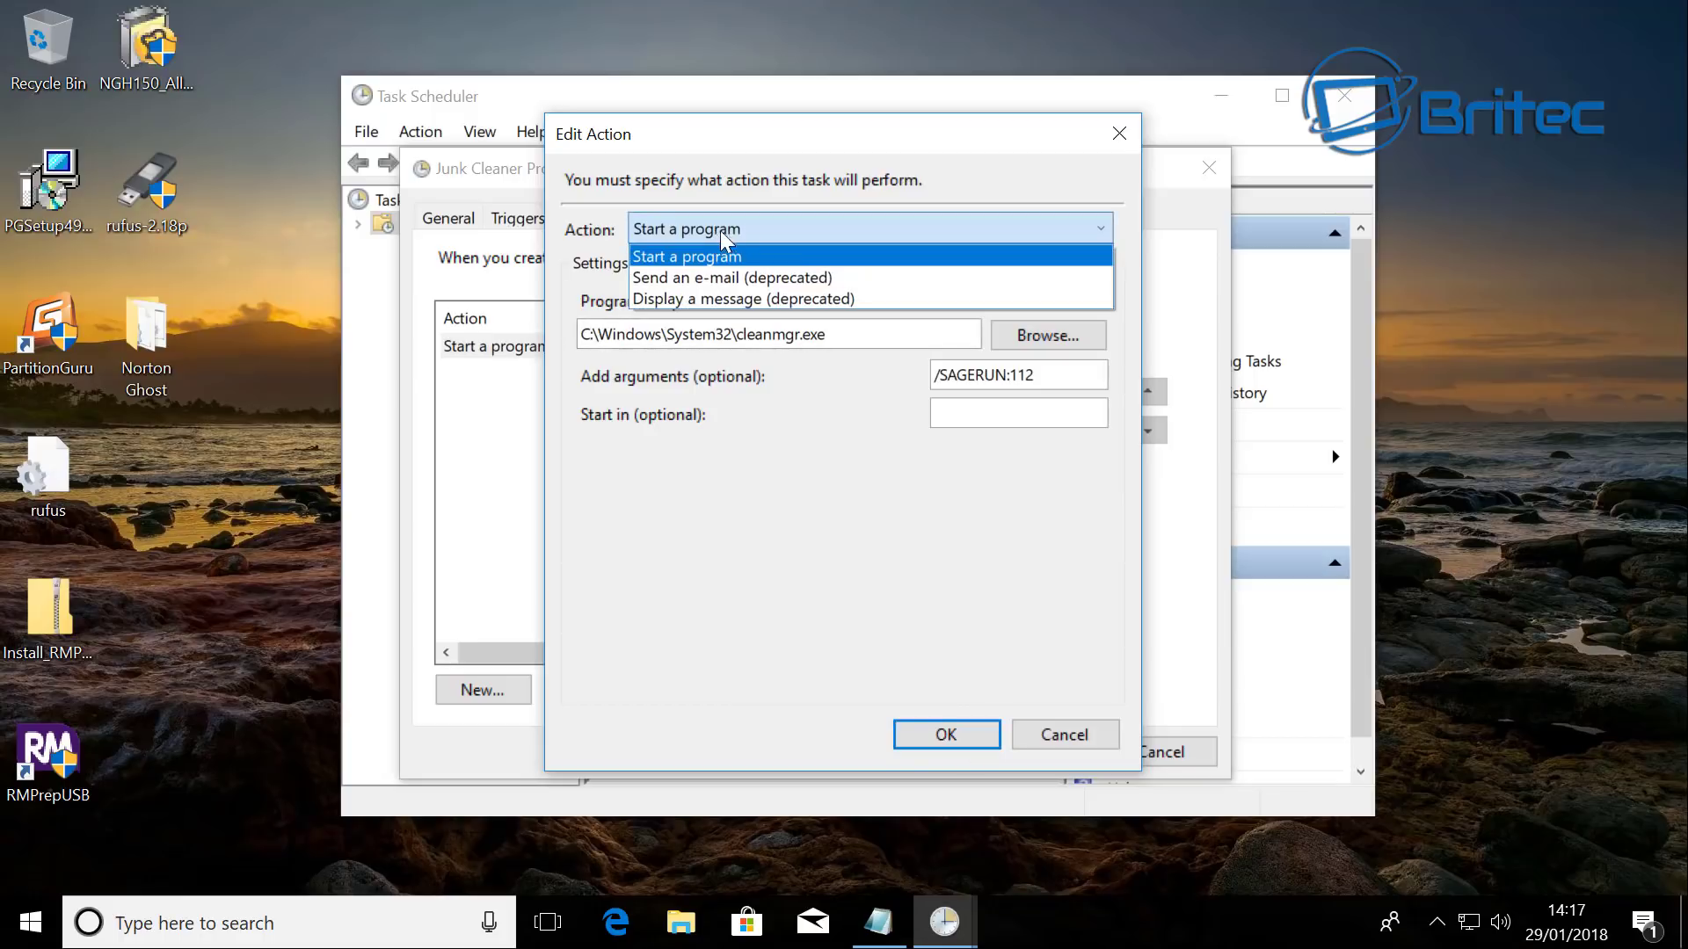
left_click(788, 257)
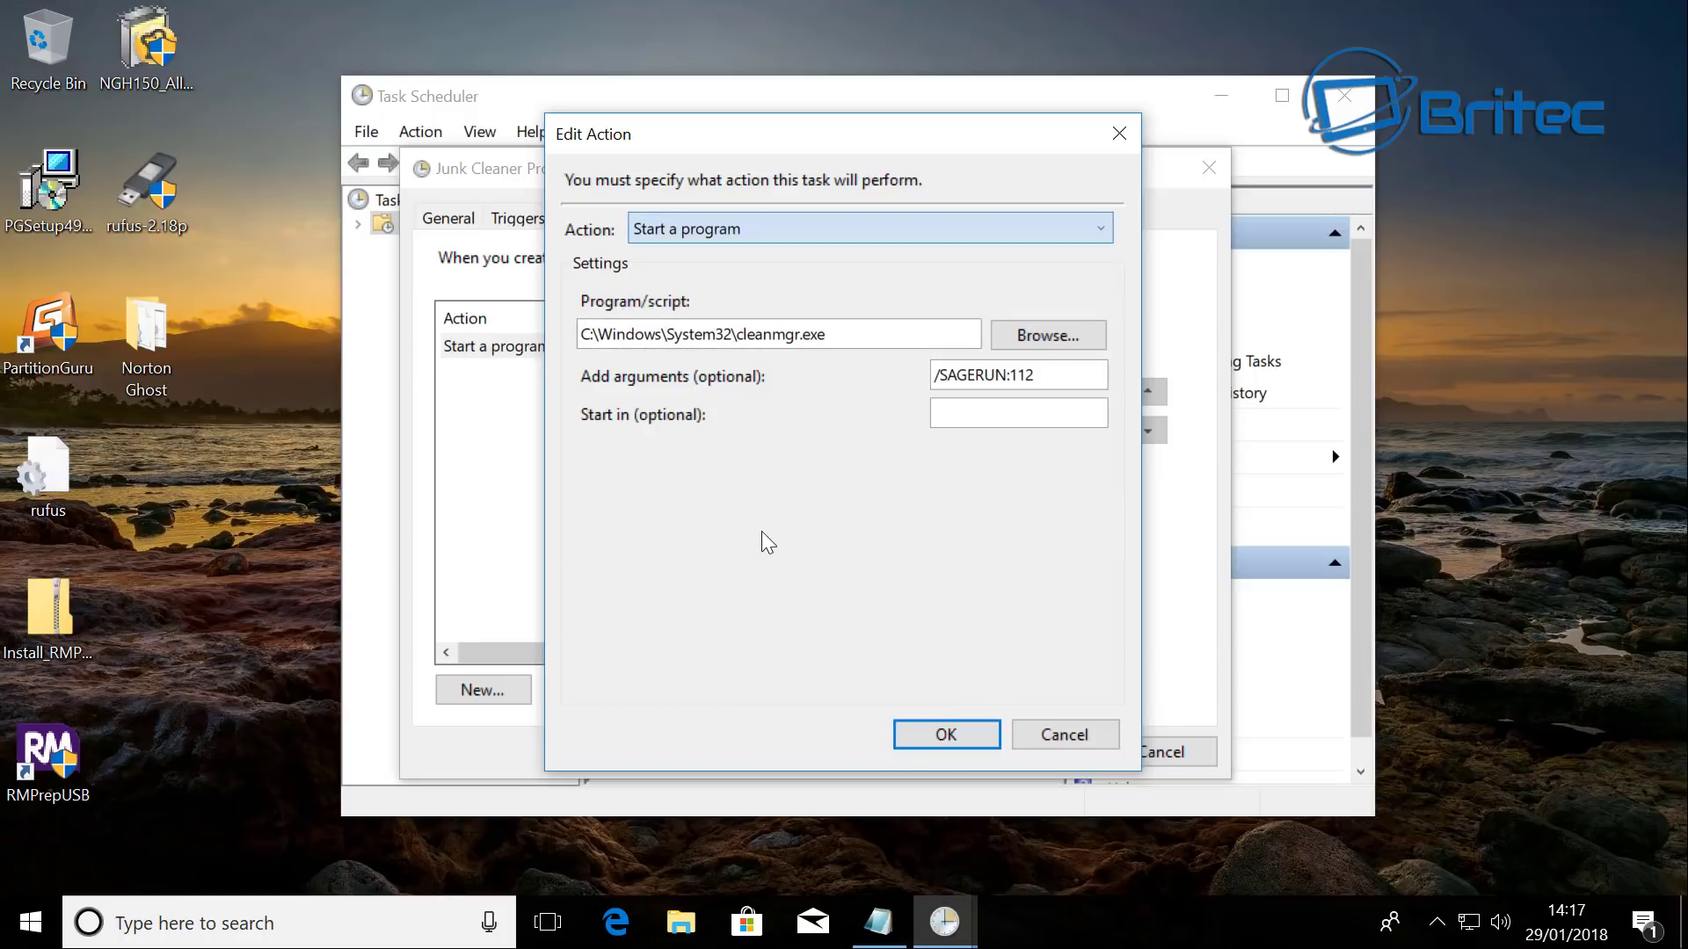
left_click(1049, 739)
left_click(670, 218)
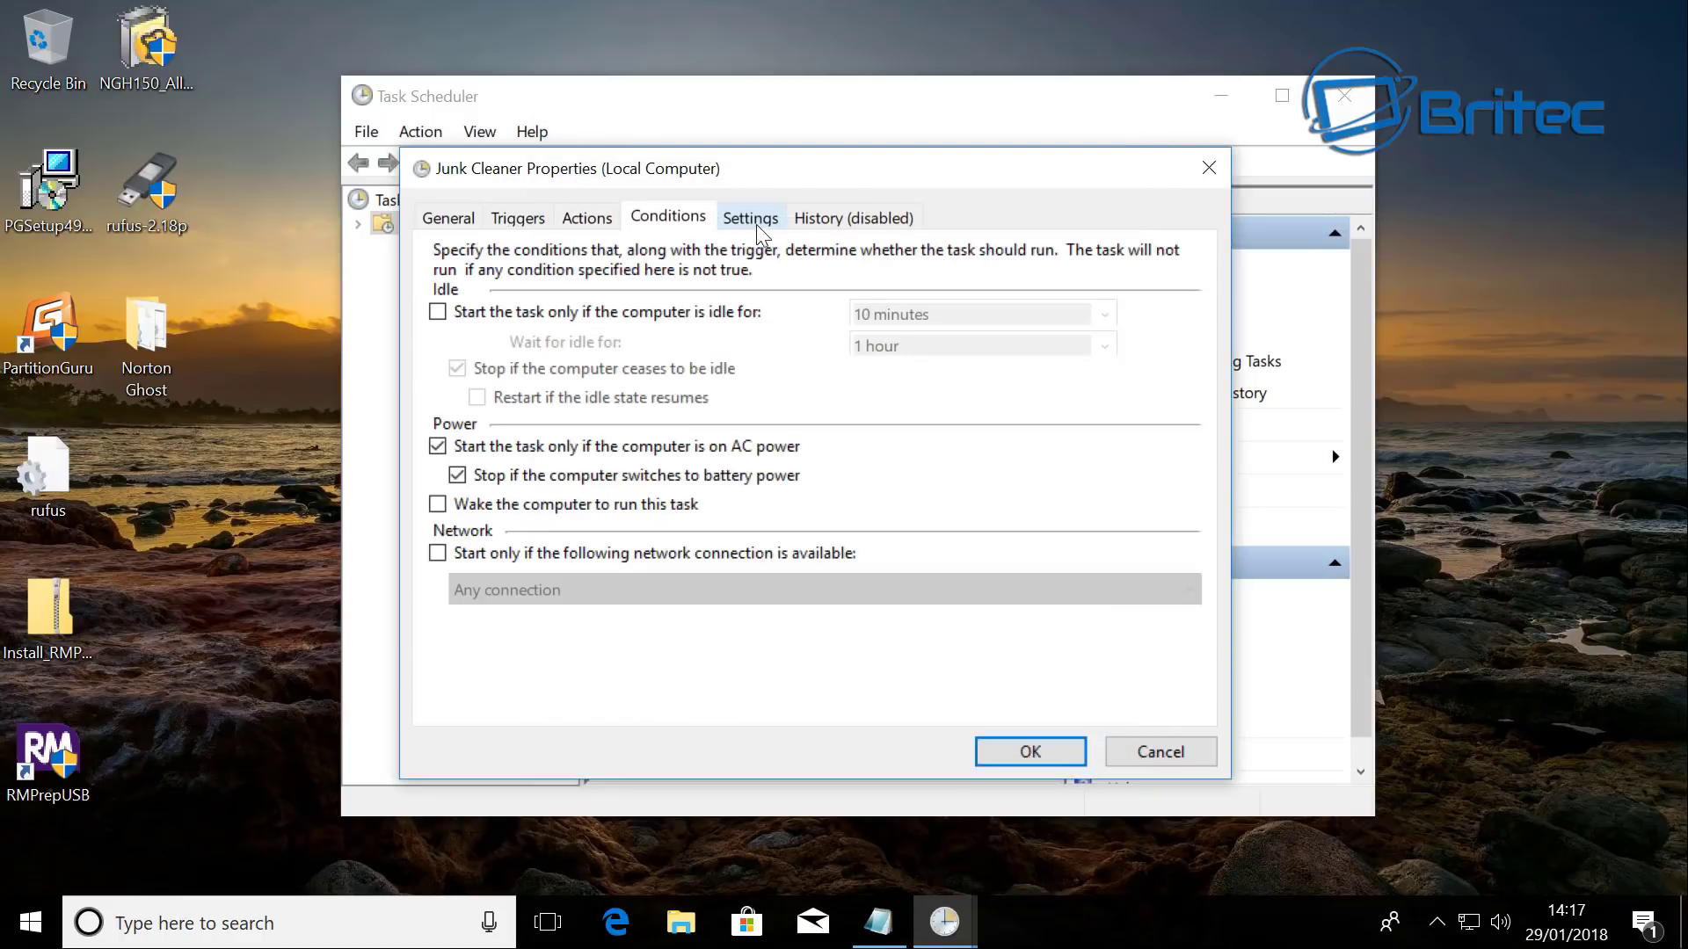
left_click(752, 225)
left_click(829, 220)
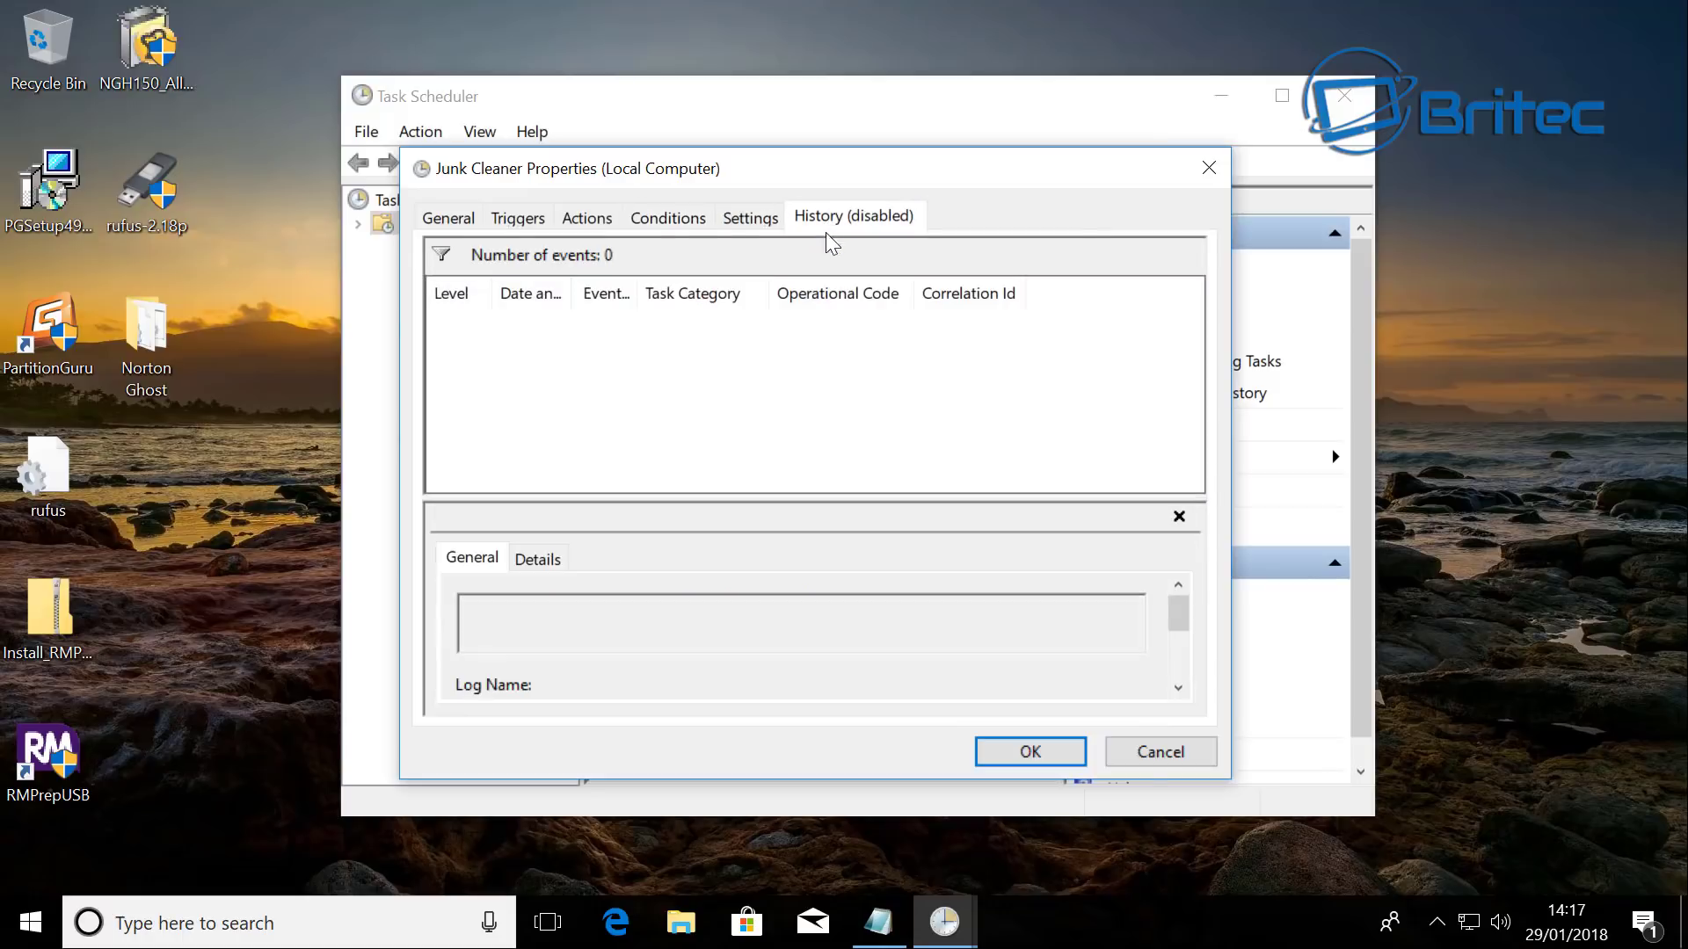
left_click(1156, 750)
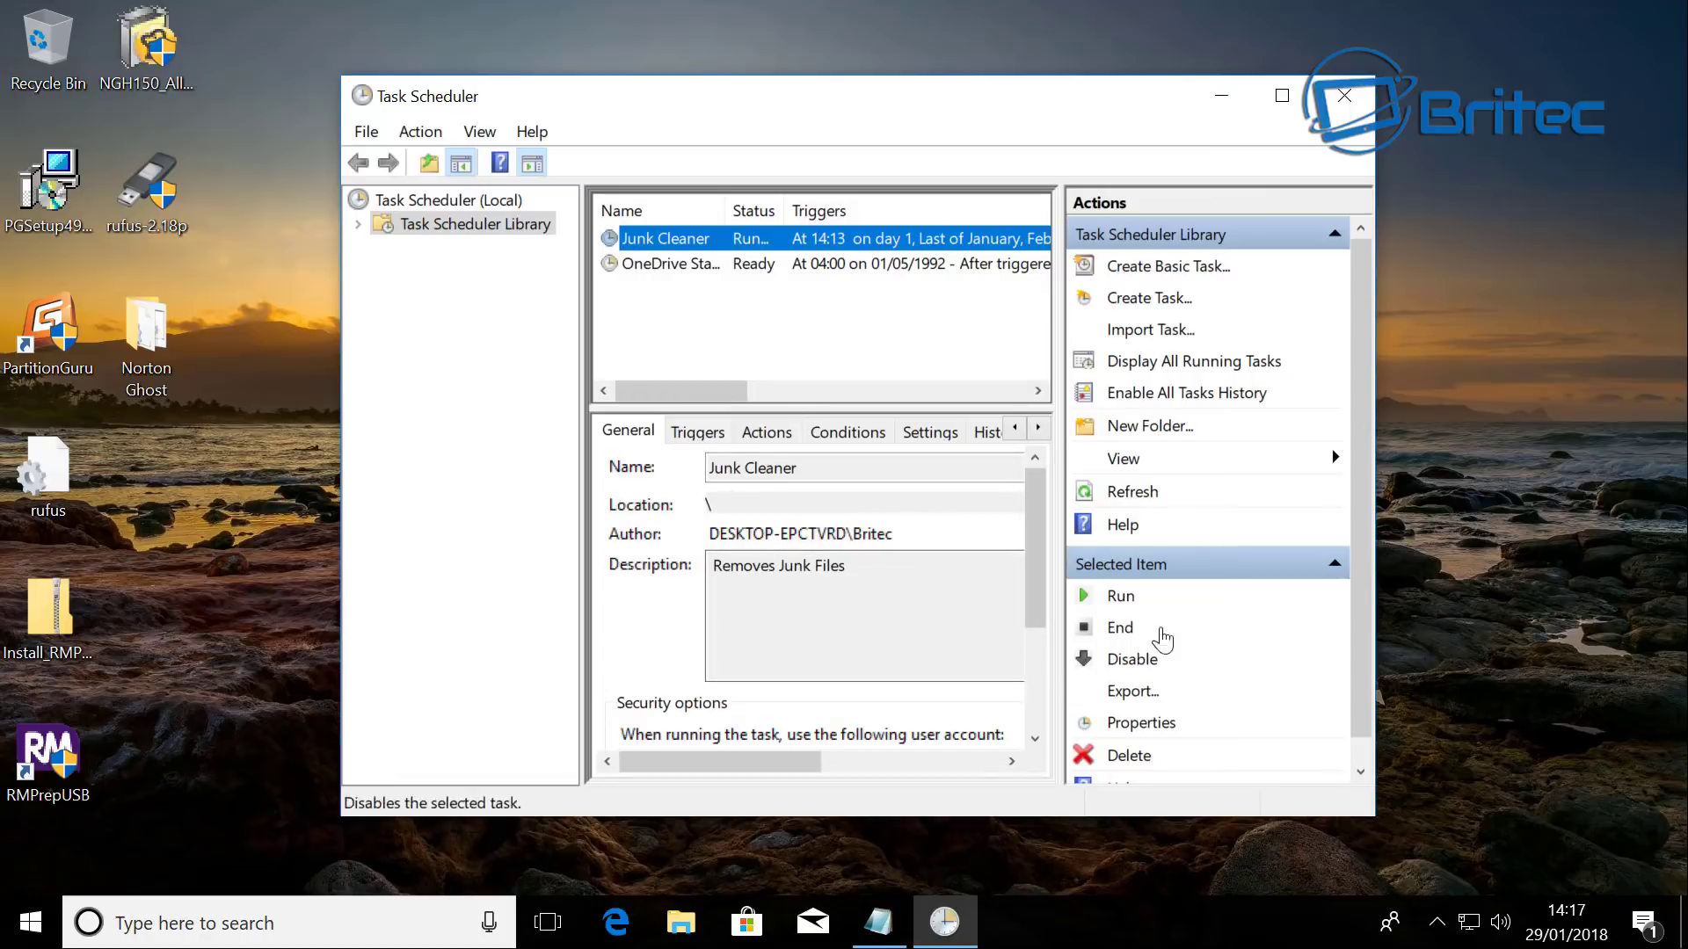
Step: Close the Task Scheduler window
left_click(1346, 97)
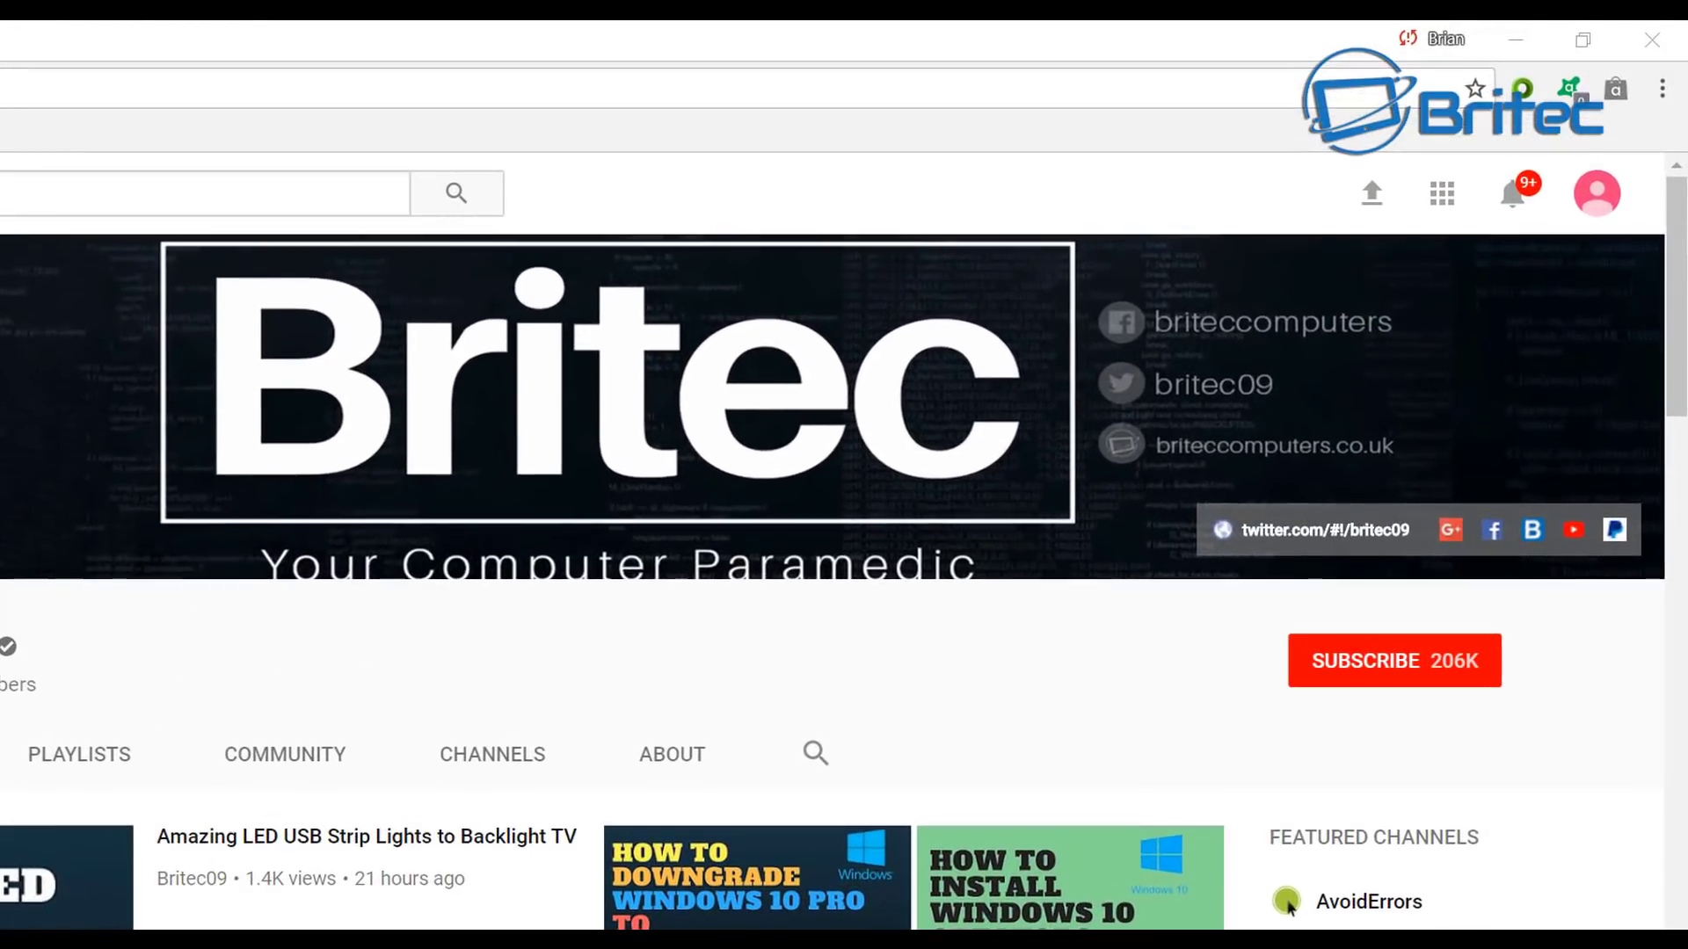
Step: Hit SUBSCRIBE on the Britec YouTube channel page
left_click(1413, 681)
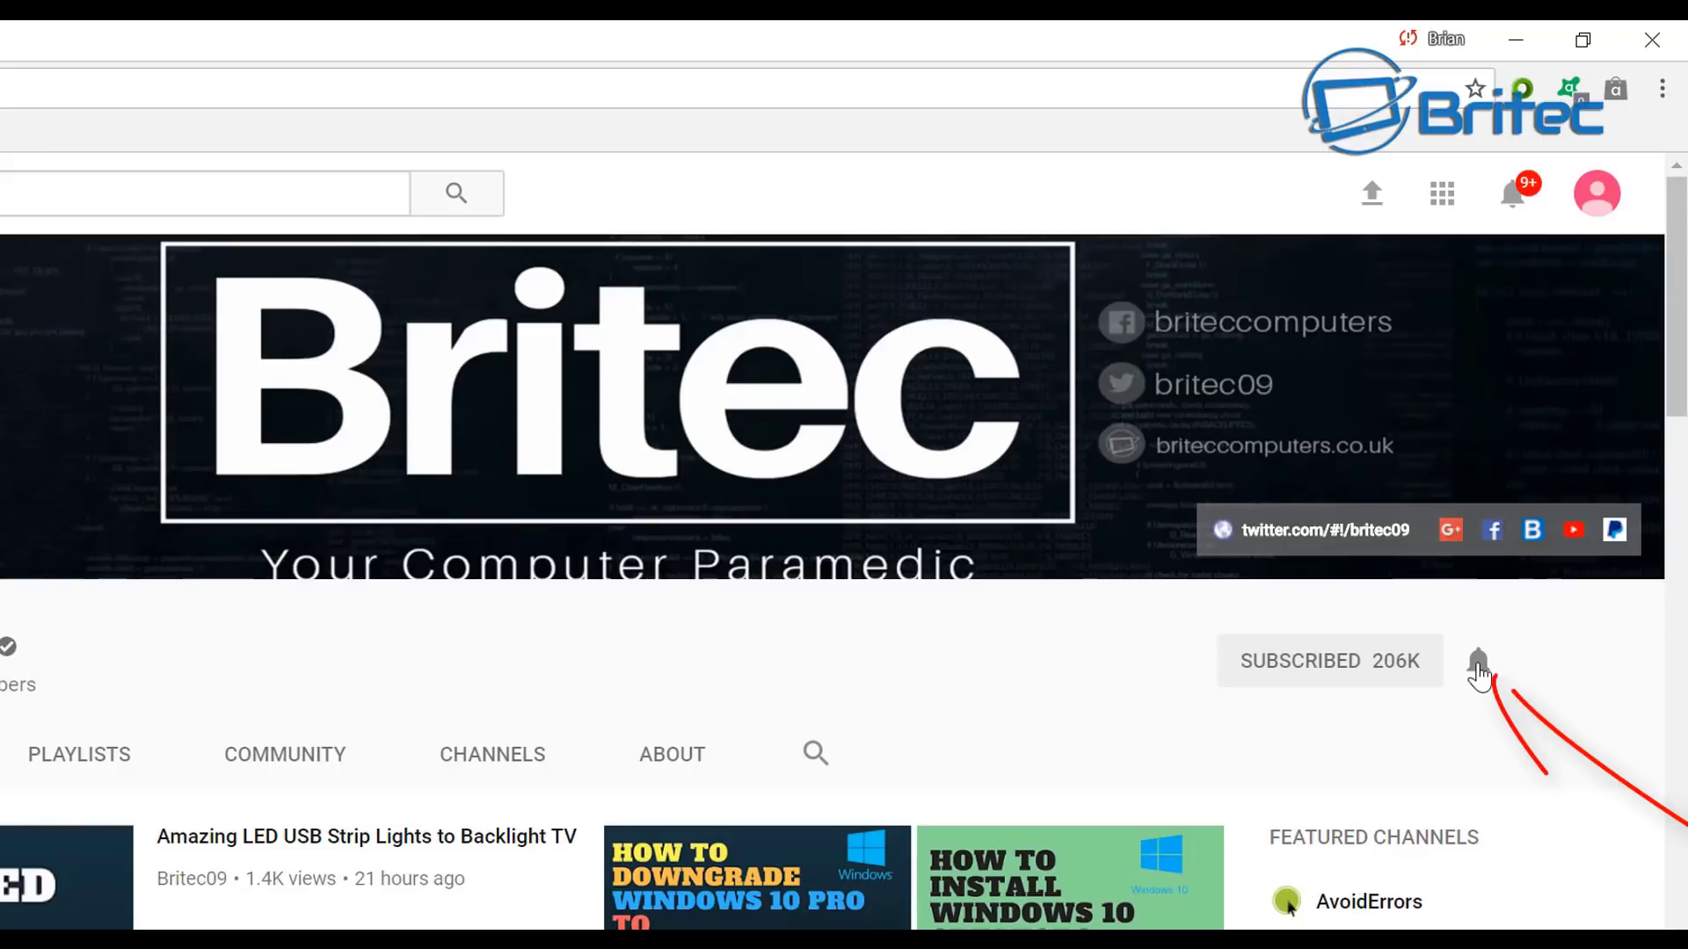